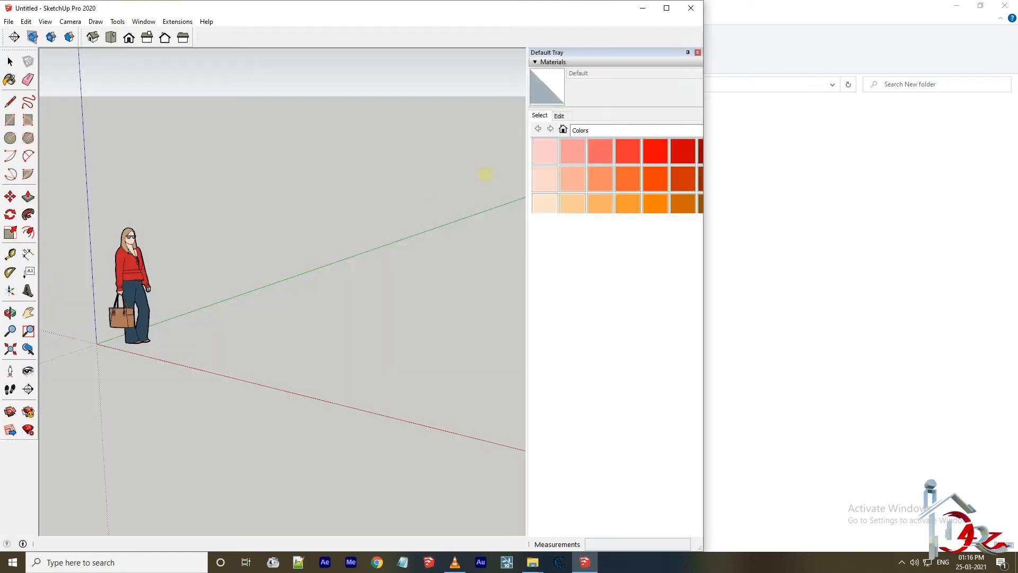
- Maximize the modelling window and delete the default scale figure
click(667, 8)
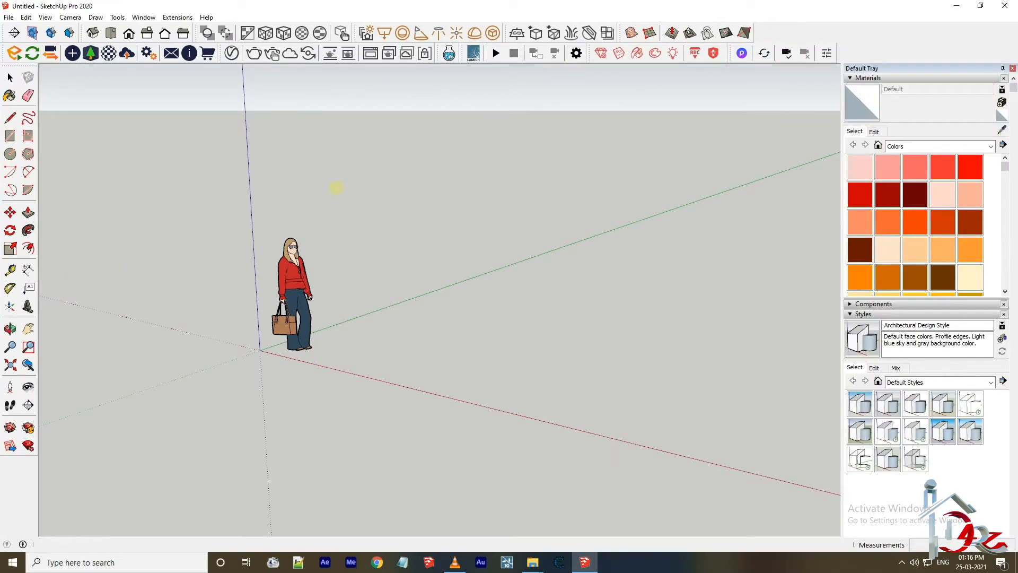
key(ctrl+a)
click(398, 227)
key(ctrl+a)
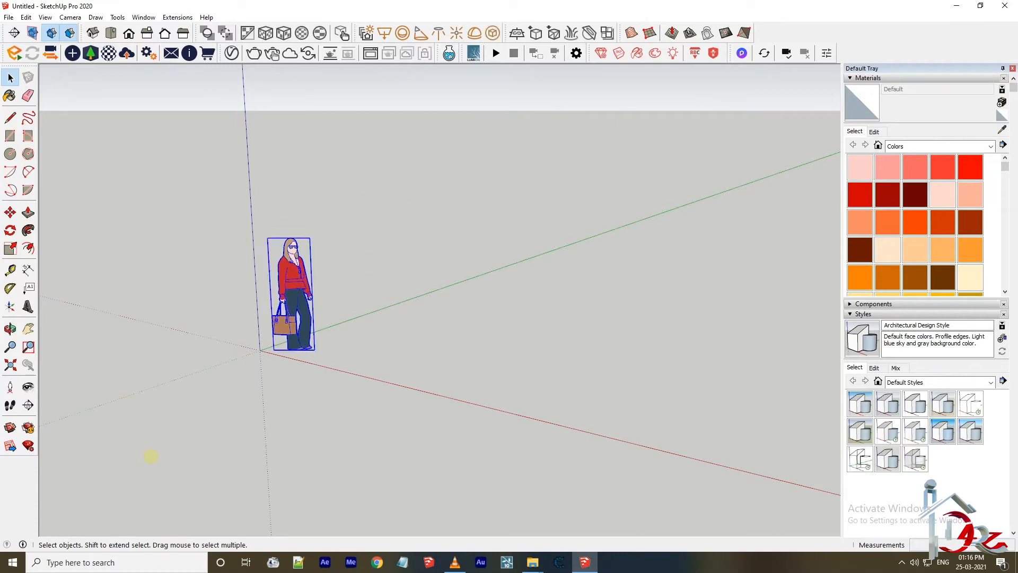
key(Delete)
- Draw a small rectangle on the ground plane and make it a group
key(l)
click(493, 353)
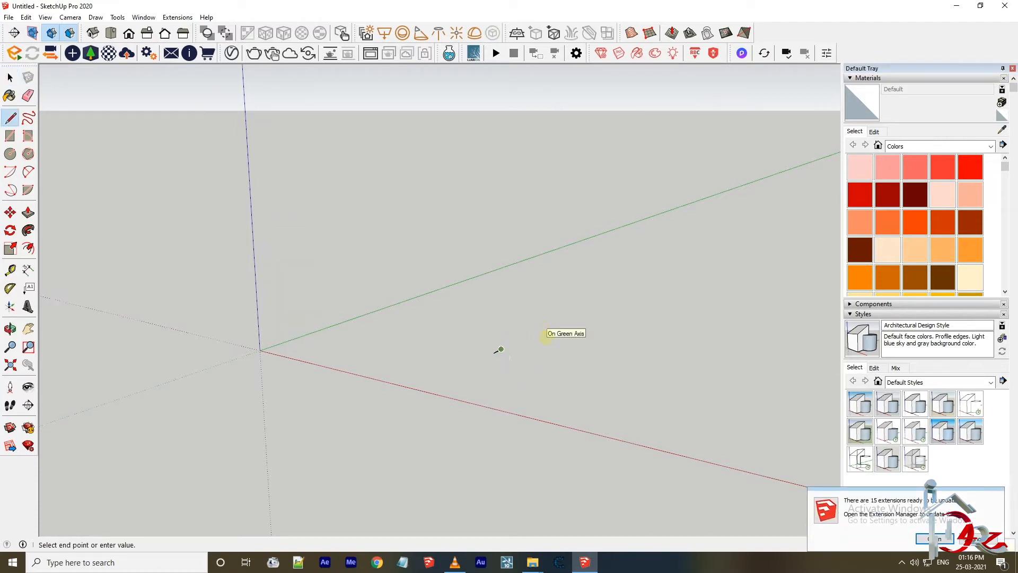
key(r)
scroll(496, 355, up, 3)
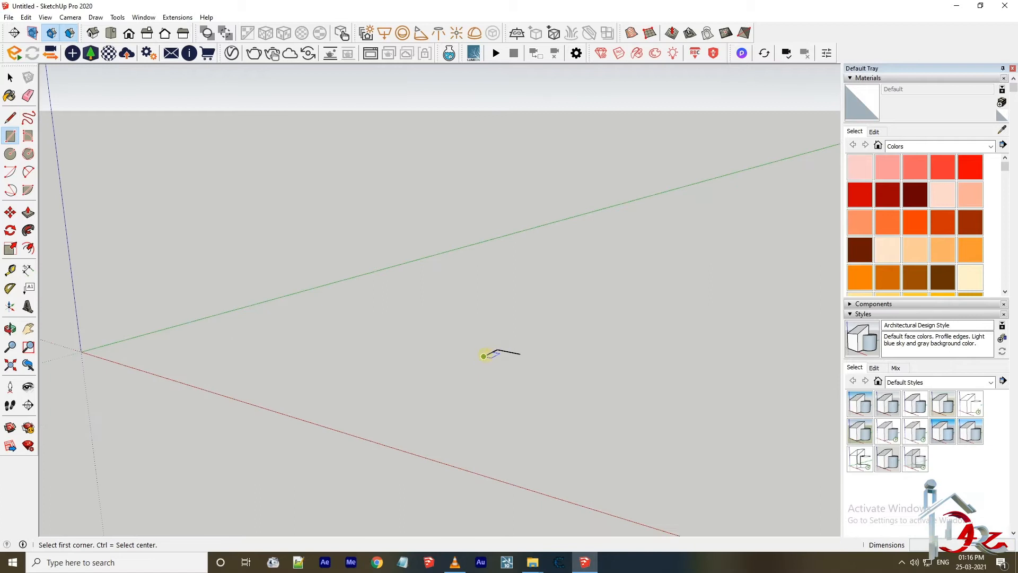
scroll(509, 345, up, 2)
click(499, 356)
right_click(496, 360)
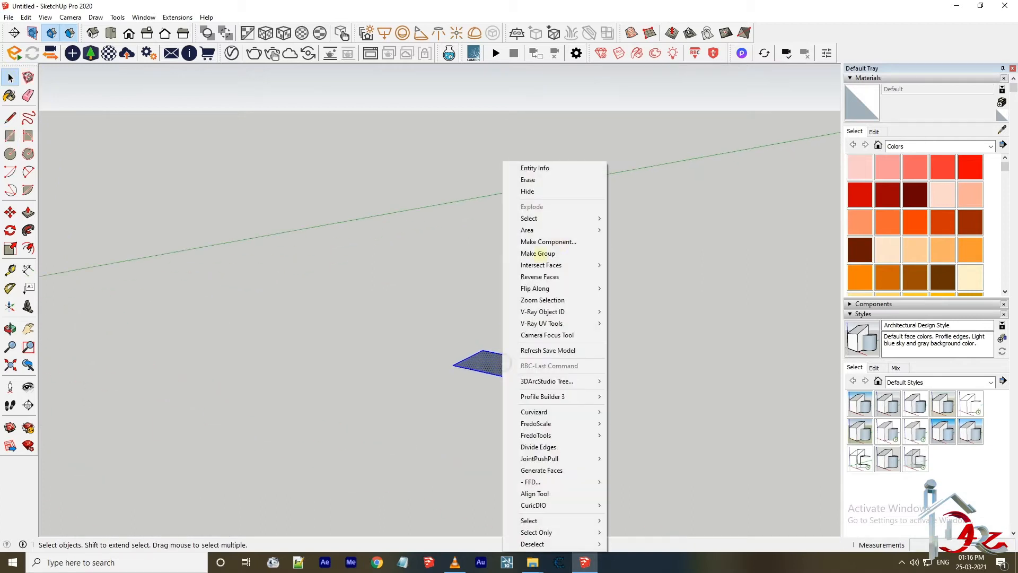
click(557, 253)
- Open the group and extrude the small rectangle upward into a tall, slender post
click(10, 328)
mouse_move(486, 334)
mouse_down()
mouse_move(437, 381)
mouse_move(509, 254)
mouse_move(580, 357)
mouse_move(511, 233)
mouse_move(514, 93)
mouse_up()
scroll(445, 368, down, 2)
double_click(469, 367)
click(28, 212)
scroll(509, 255, up, 1)
scroll(579, 356, down, 3)
scroll(525, 181, down, 3)
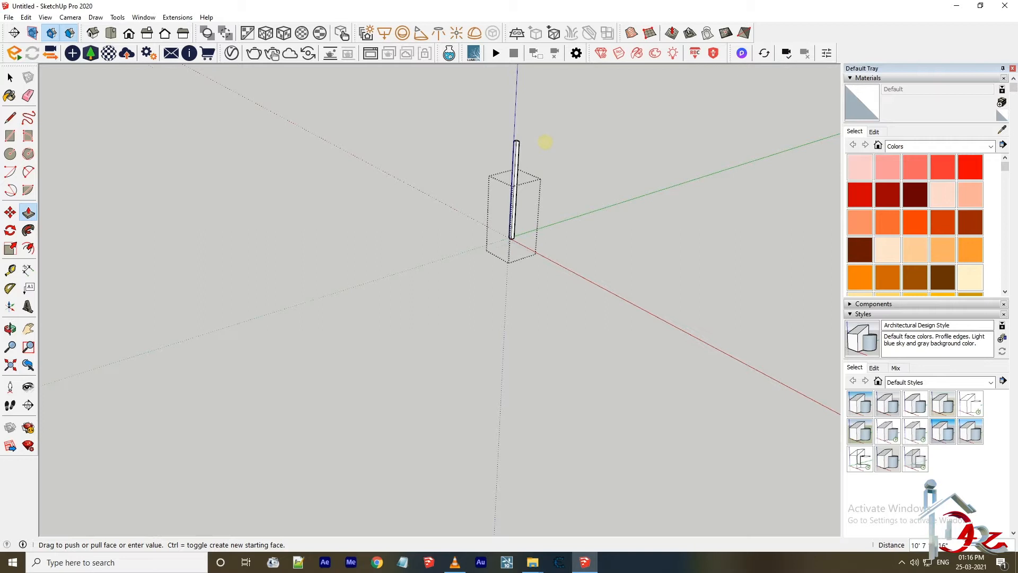
click(546, 139)
- Draw a guide line along the green axis from the post's base and copy the post to its end
key(space)
scroll(577, 173, up, 4)
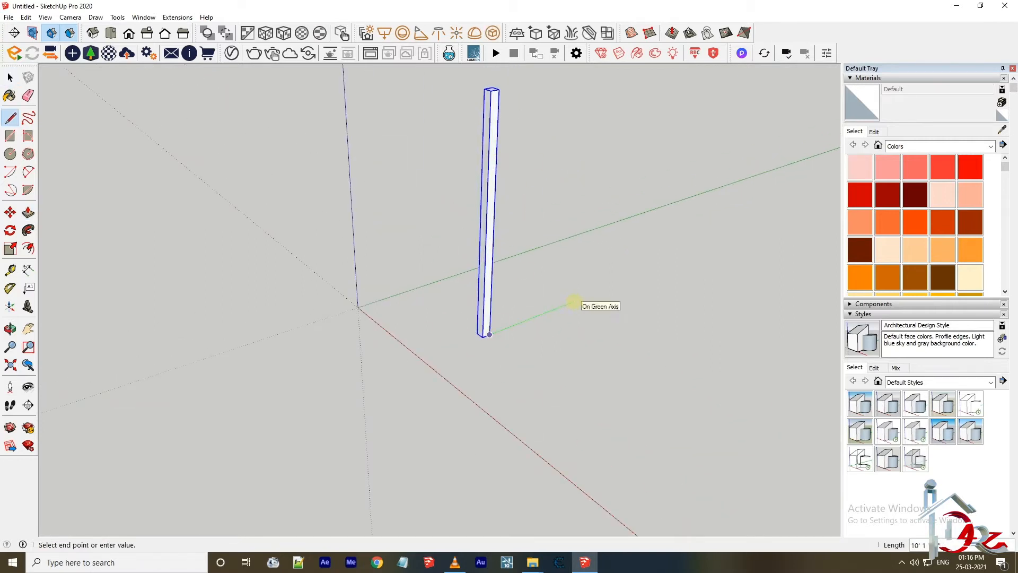
key(space)
key(m)
click(566, 304)
key(space)
- Draw a second guide line along the red axis from the first post's base corner
drag(615, 229, 562, 214)
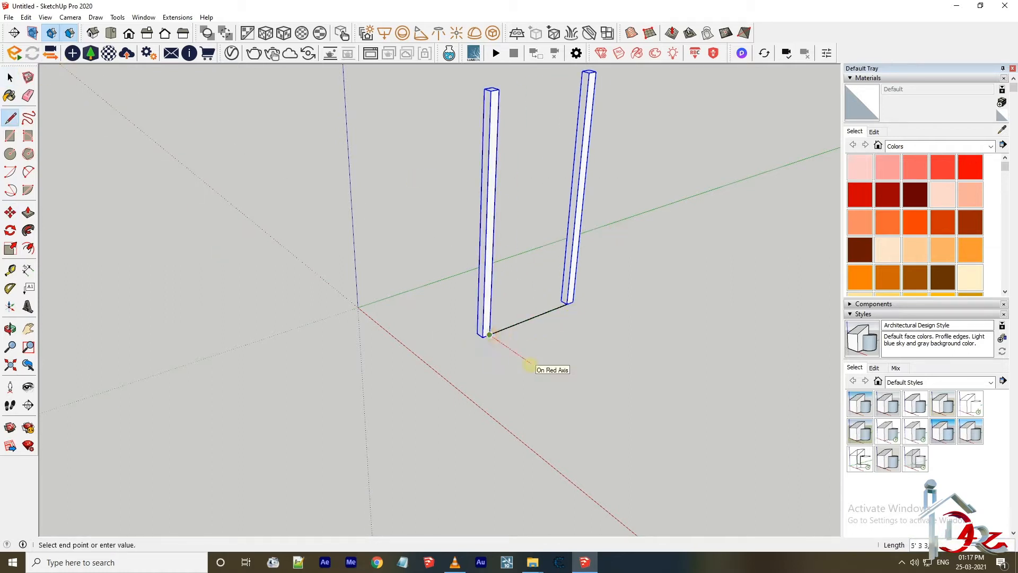
key(space)
key(g)
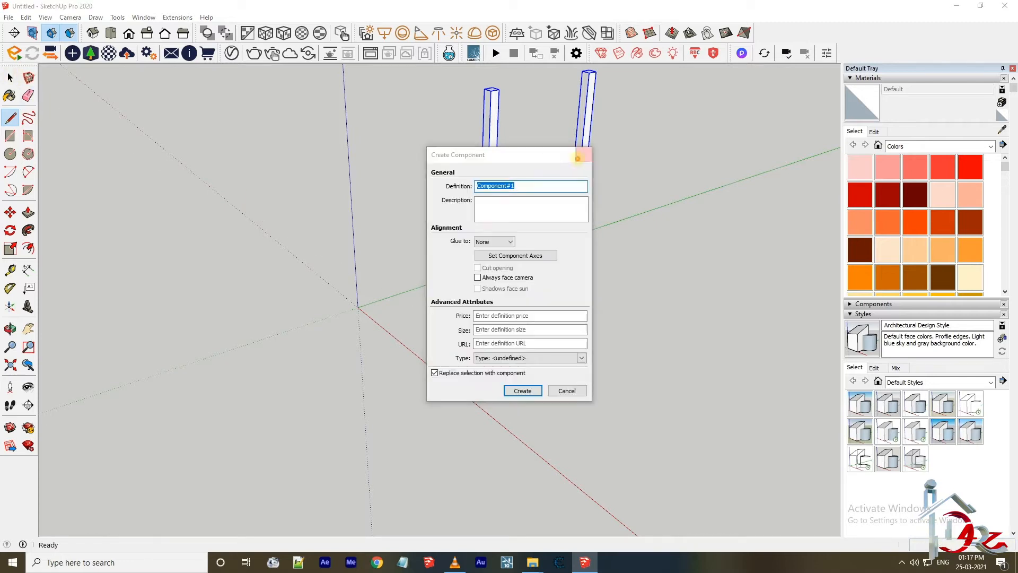
key(Escape)
scroll(493, 324, up, 2)
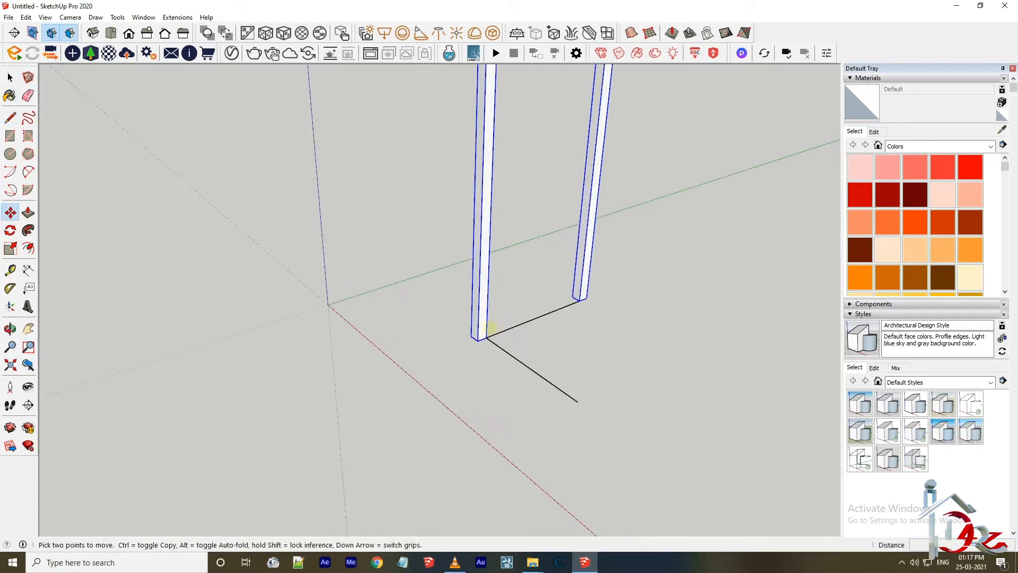
- Copy both posts along the red axis and align the copies with the end of the guide line
key(x)
scroll(482, 333, up, 1)
key(ctrl)
click(479, 333)
scroll(597, 417, up, 1)
scroll(598, 420, up, 2)
click(622, 434)
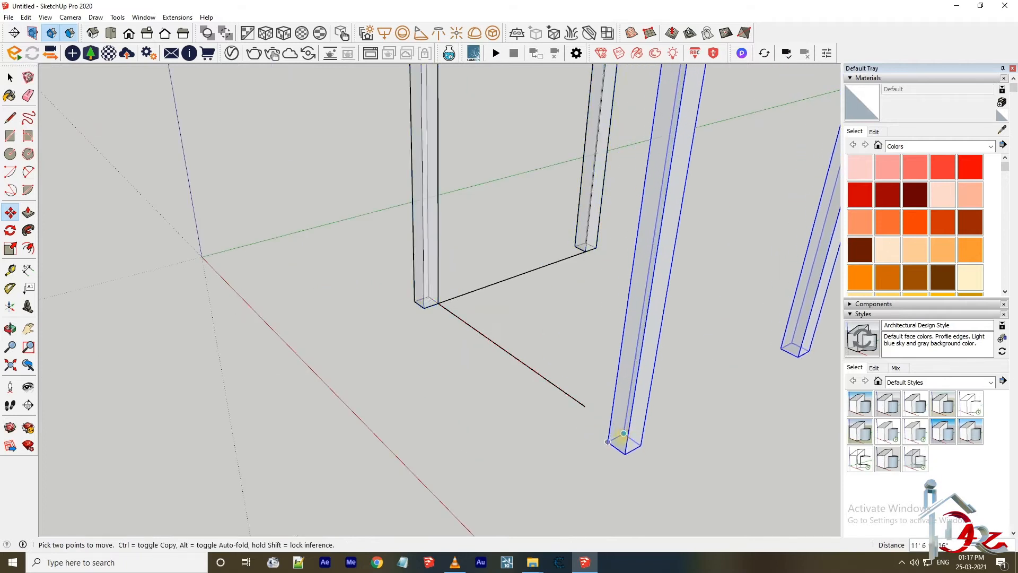
scroll(624, 432, up, 2)
click(625, 430)
click(567, 389)
- Delete the two guide lines between the post bases
click(9, 78)
drag(464, 162, 389, 418)
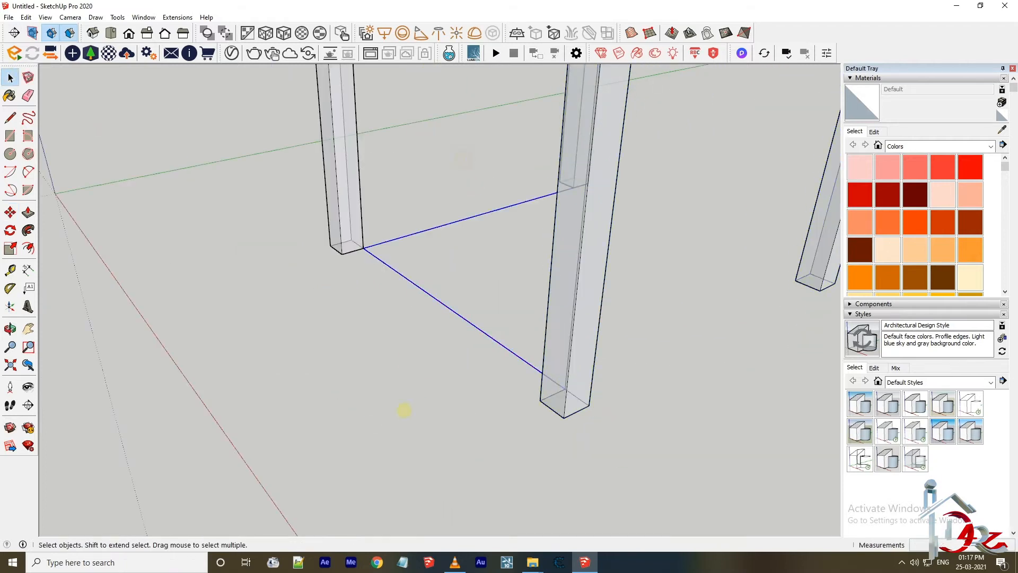
key(Delete)
scroll(411, 386, down, 6)
- Explode all four post groups and combine the posts into one group
key(ctrl+a)
right_click(463, 236)
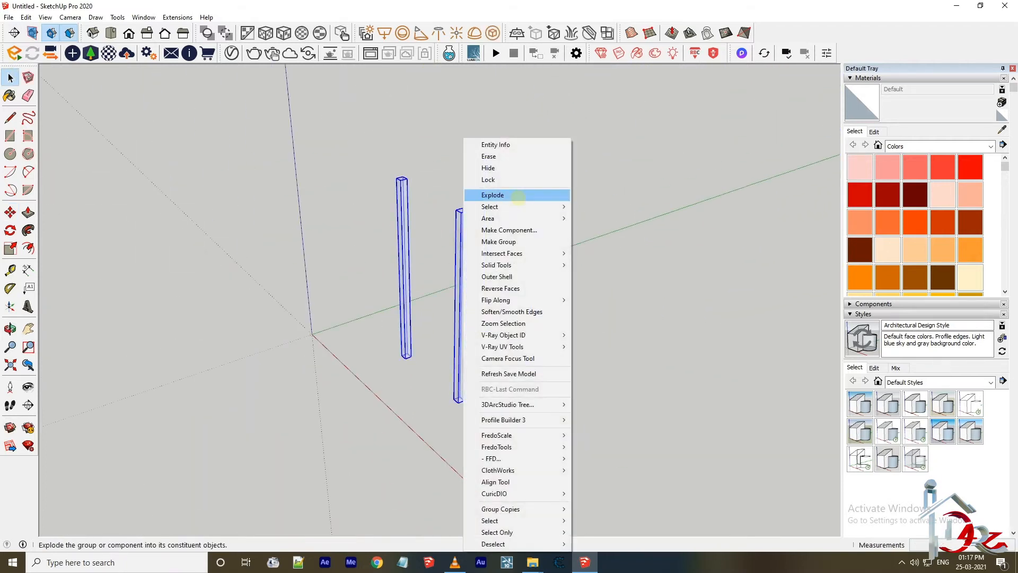
click(517, 195)
right_click(462, 226)
click(518, 240)
- Draw a narrow rectangle between the bases of two neighbouring posts and extrude it upward into a rail
scroll(438, 343, up, 3)
key(r)
scroll(396, 366, up, 2)
click(395, 354)
scroll(450, 407, up, 2)
click(479, 439)
click(28, 213)
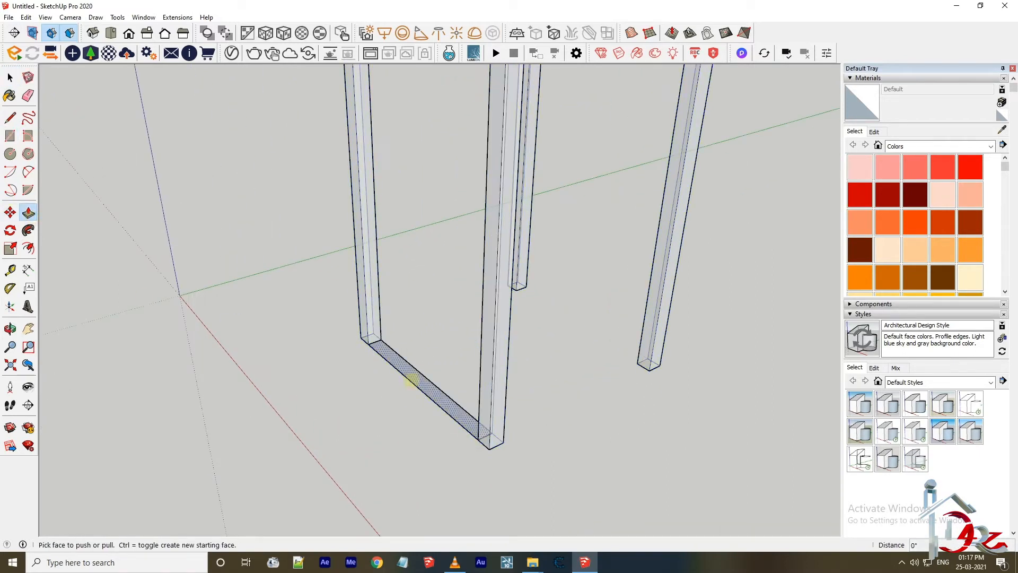
click(411, 380)
key(space)
- Make the new base rail a group and open that group for editing
drag(500, 397, 299, 275)
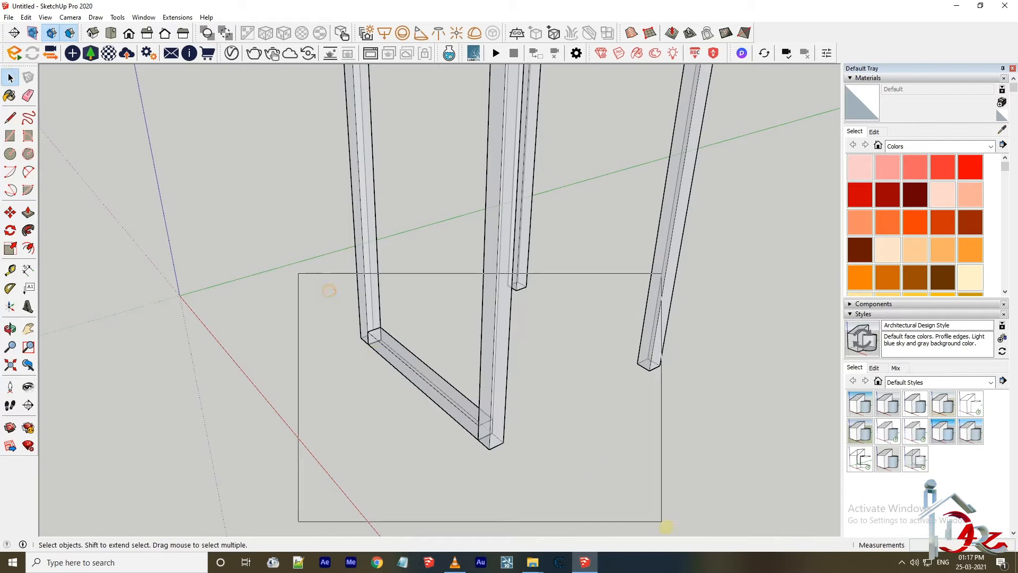
right_click(402, 358)
click(430, 242)
middle_drag(492, 427, 519, 445)
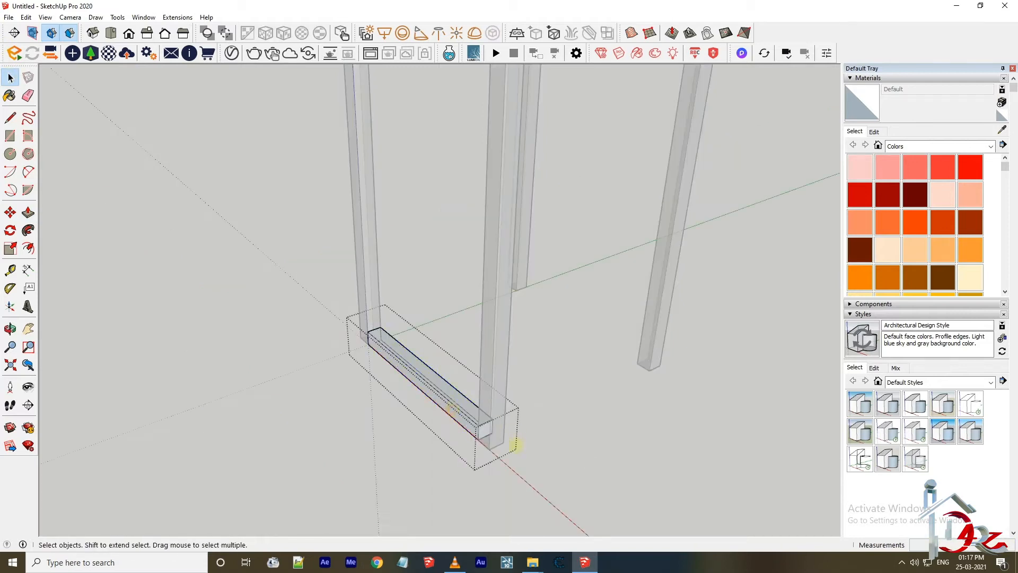
- Draw narrow rectangles between the remaining post bases inside the rail group and delete the leftover face they enclose
click(638, 365)
scroll(643, 366, up, 1)
click(644, 366)
scroll(351, 339, up, 3)
click(351, 341)
scroll(552, 256, up, 3)
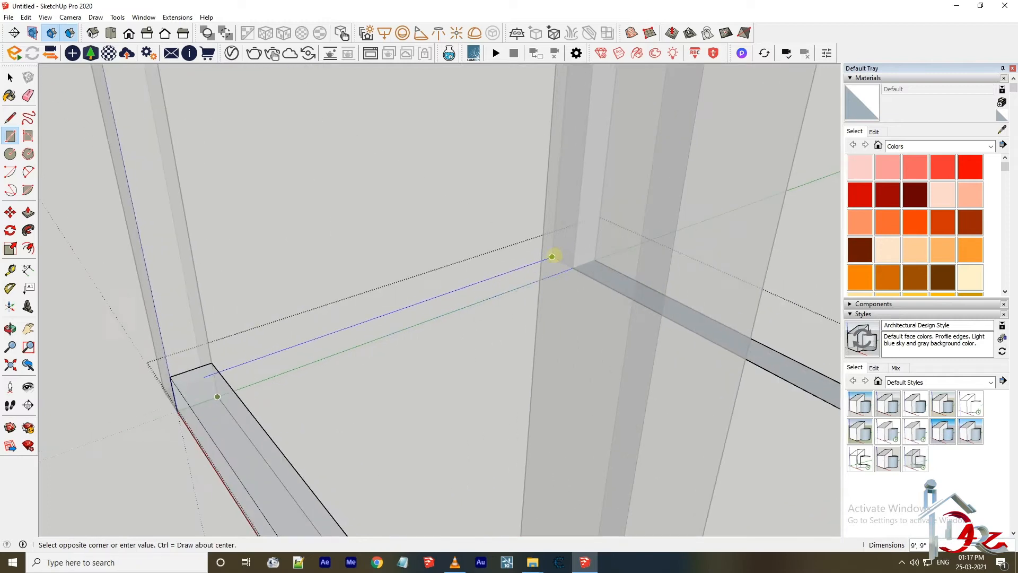
click(551, 255)
scroll(541, 259, down, 2)
key(space)
key(Delete)
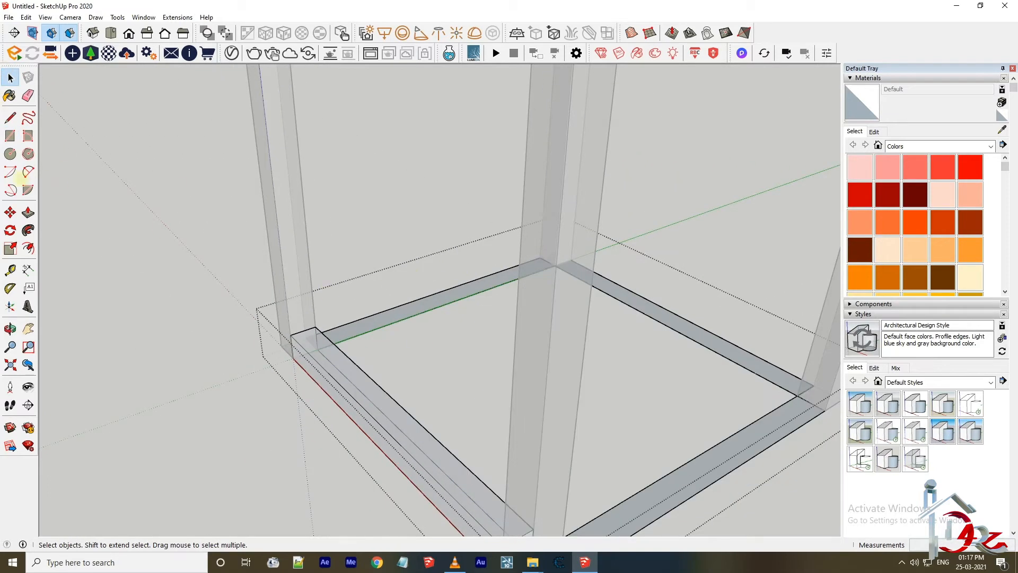
- Extrude the three flat strips to the first rail's height and close the group
key(p)
double_click(397, 311)
double_click(644, 302)
double_click(684, 468)
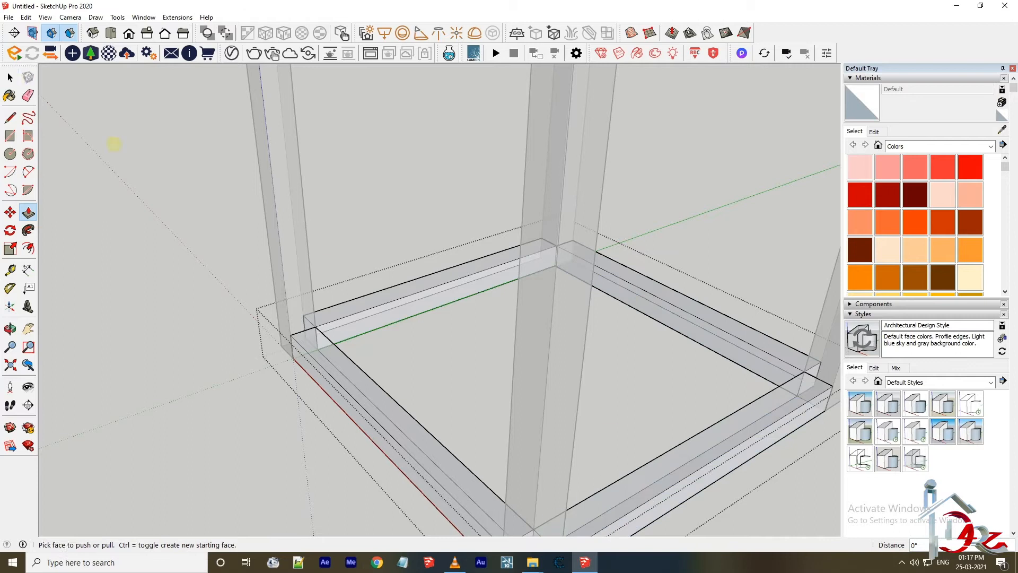
key(space)
click(113, 145)
- Turn off X-ray display and move the rail frame up the posts by about 2' 2"
scroll(390, 260, down, 3)
click(516, 287)
scroll(555, 277, up, 1)
key(m)
key(x)
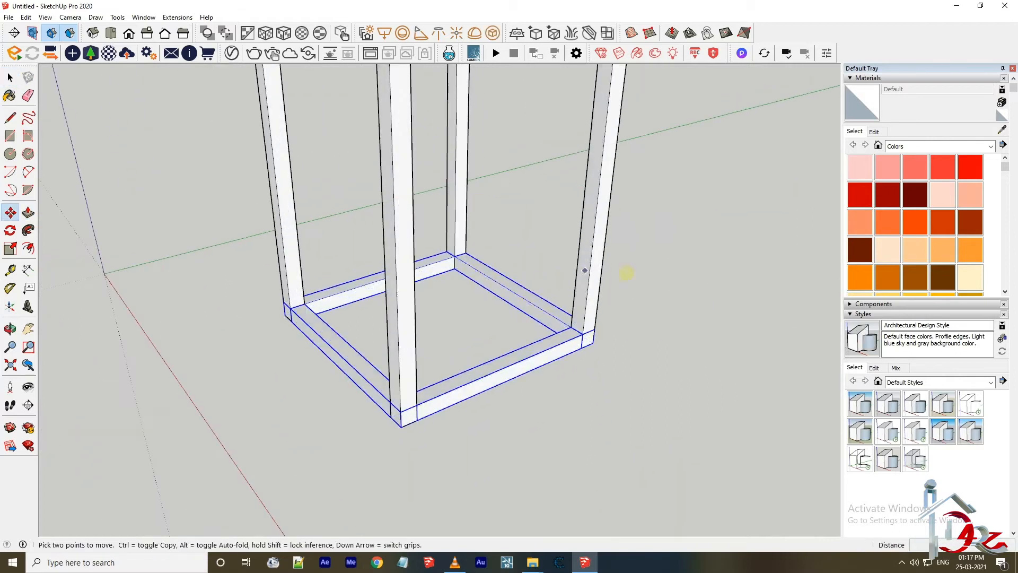
scroll(603, 289, up, 2)
click(596, 297)
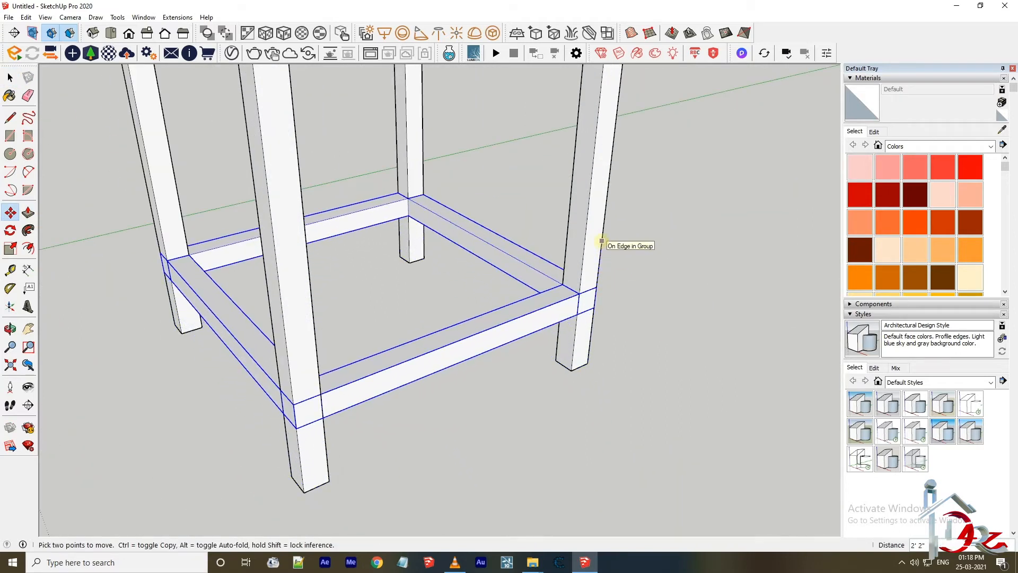
click(603, 243)
- Copy the rail frame upward to form a second frame just above the first
scroll(609, 329, down, 3)
scroll(609, 312, up, 2)
click(608, 312)
key(ctrl)
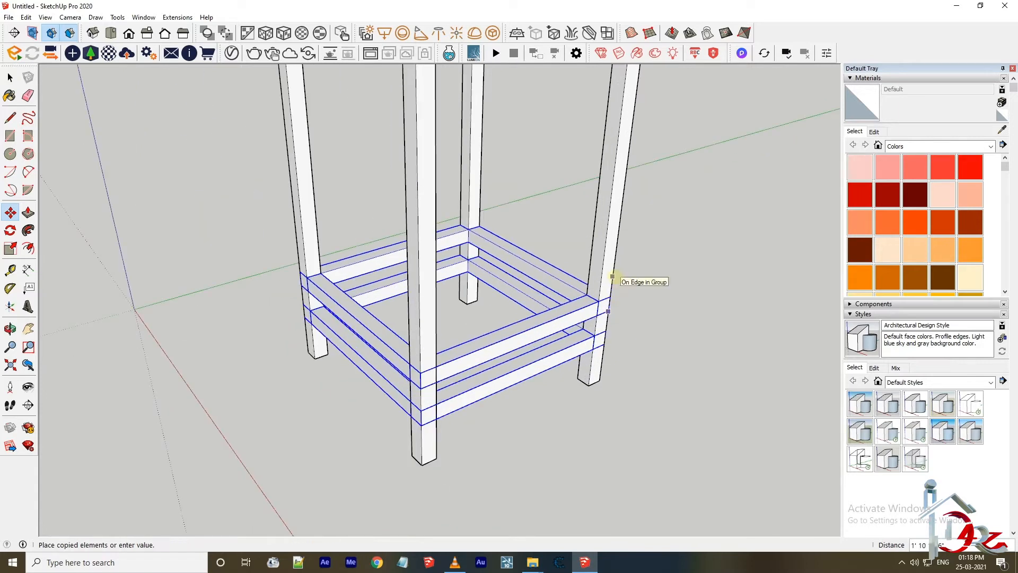
click(617, 268)
- Copy the rail frame up to near the post tops and fine-tune its height
scroll(617, 275, down, 3)
click(617, 275)
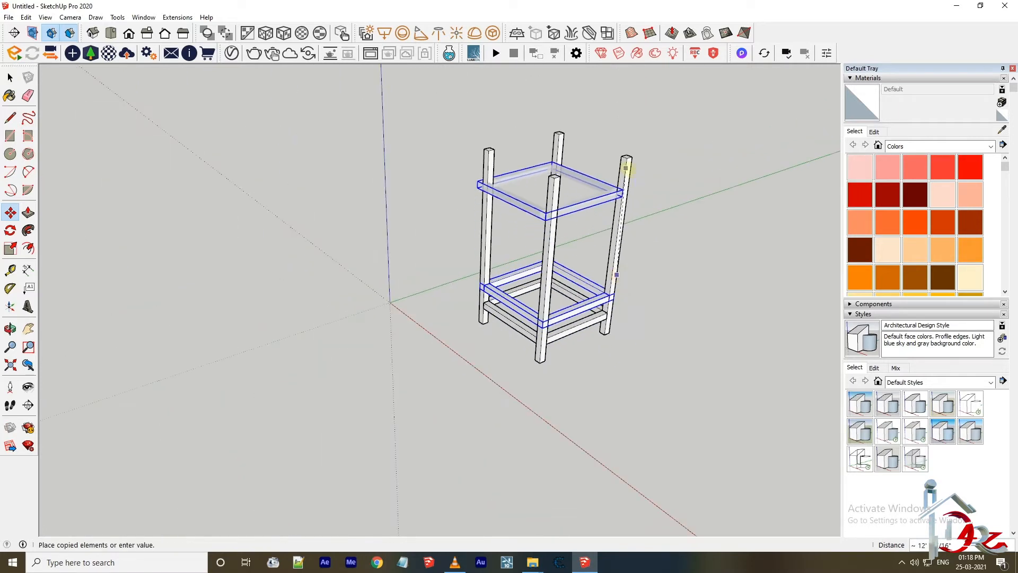
click(620, 171)
scroll(613, 204, up, 3)
click(614, 204)
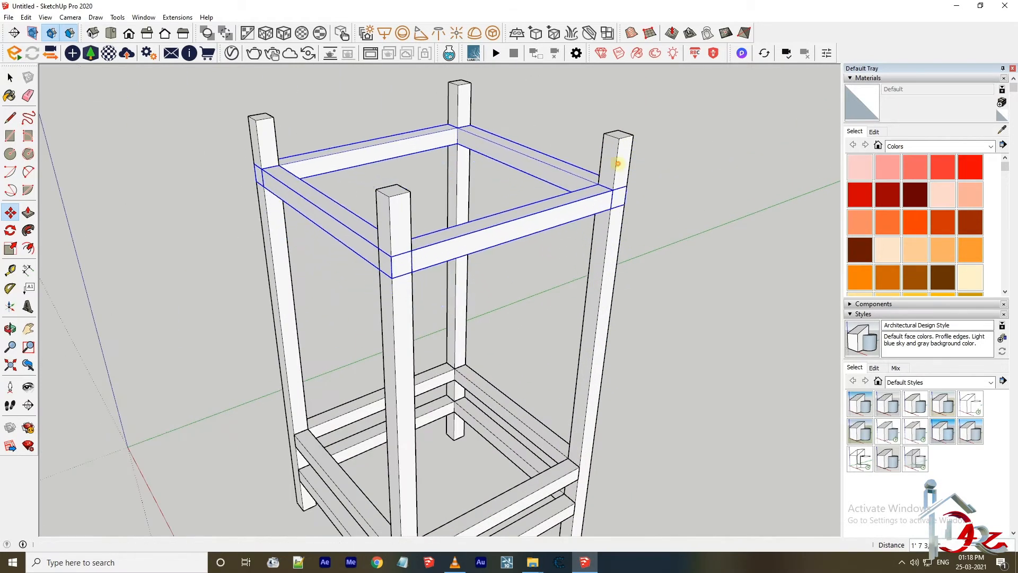
- Copy the upper rail frame about 2' 2" higher, level with the post tops
scroll(600, 292, down, 2)
click(580, 458)
key(ctrl)
click(586, 429)
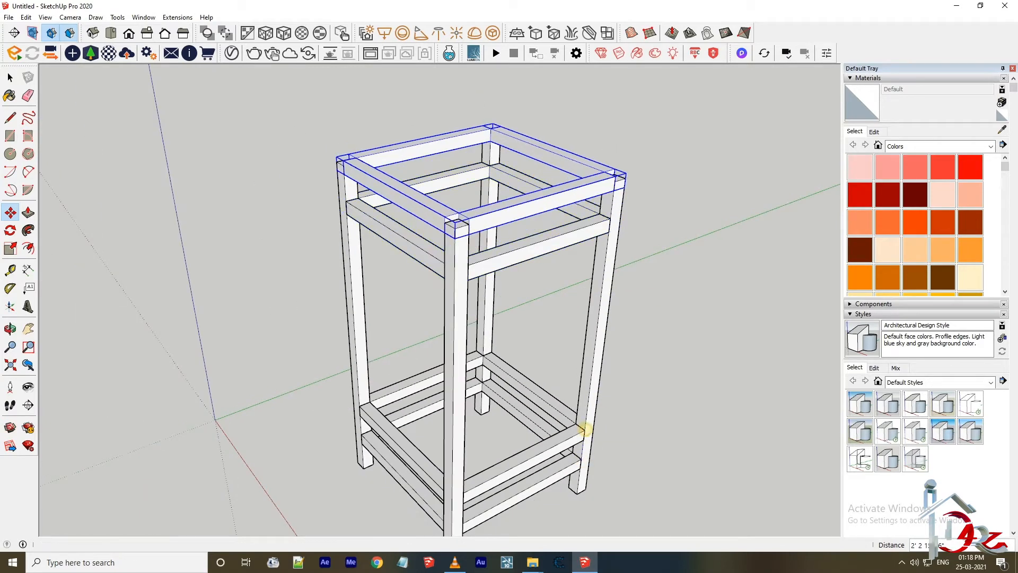
- Inside the post group, move the upper ends of all four posts upward so they rise above the top frame
click(10, 77)
double_click(455, 336)
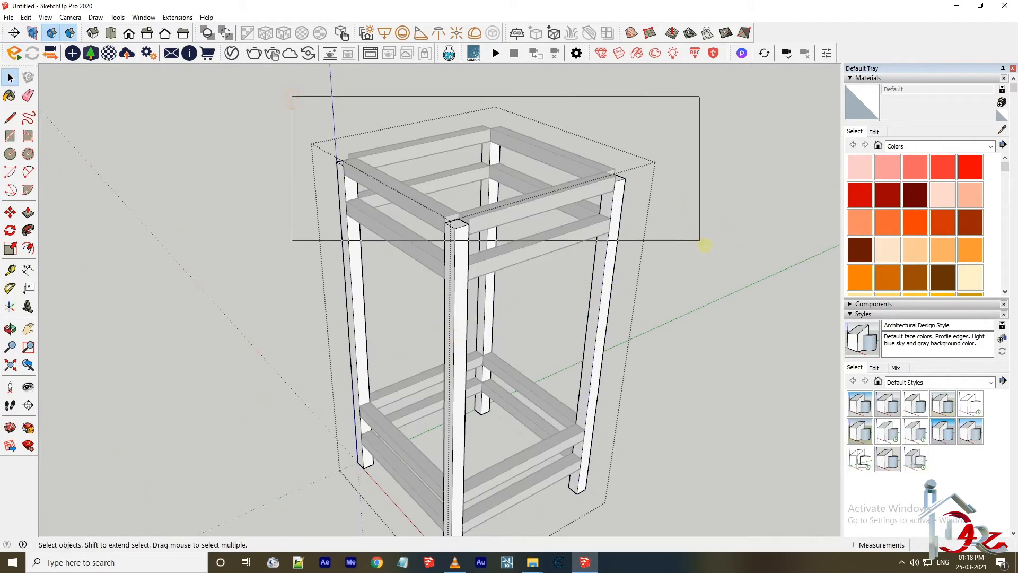
drag(704, 245, 706, 247)
key(m)
click(602, 298)
click(604, 263)
click(10, 77)
click(570, 132)
scroll(570, 132, down, 2)
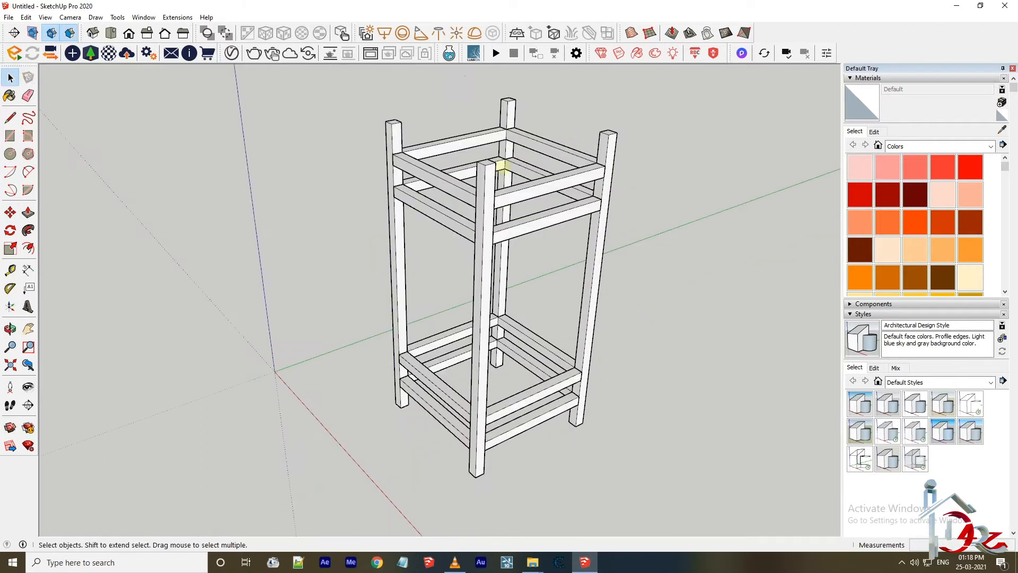
- Open the lower of the two upper frames and extend one rail end past the corner post in 9" extrusions
double_click(502, 167)
scroll(477, 228, up, 5)
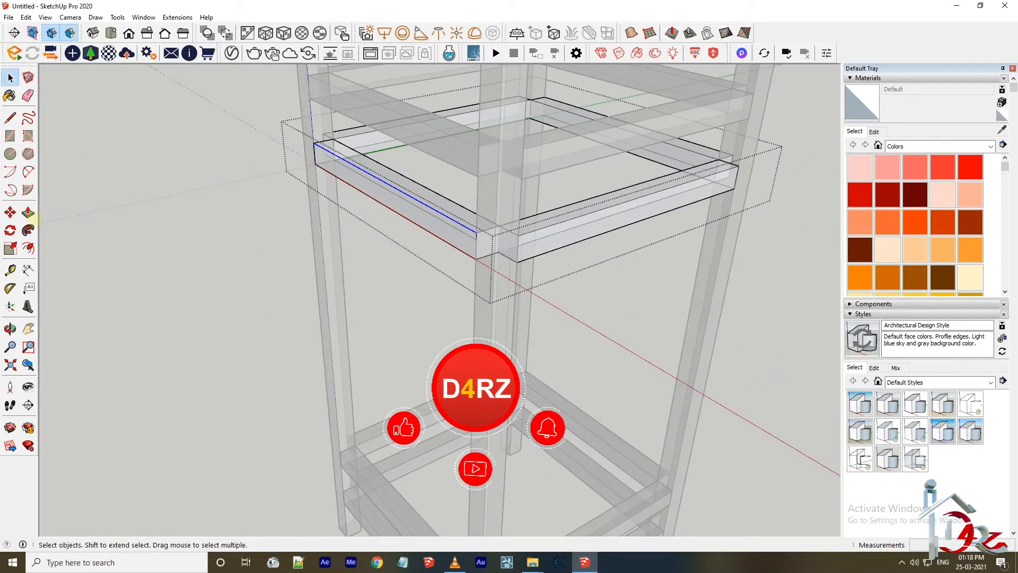
click(31, 215)
click(496, 242)
click(520, 239)
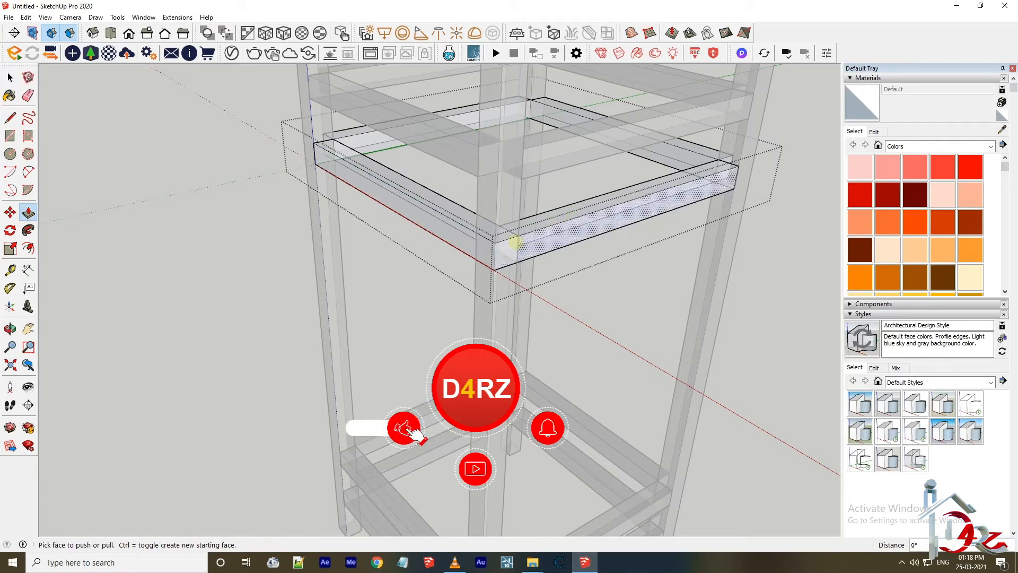
scroll(498, 252, up, 4)
- Outline the crossing rail's end on the same corner, extrude it by the same distance past the post, and close the group
key(r)
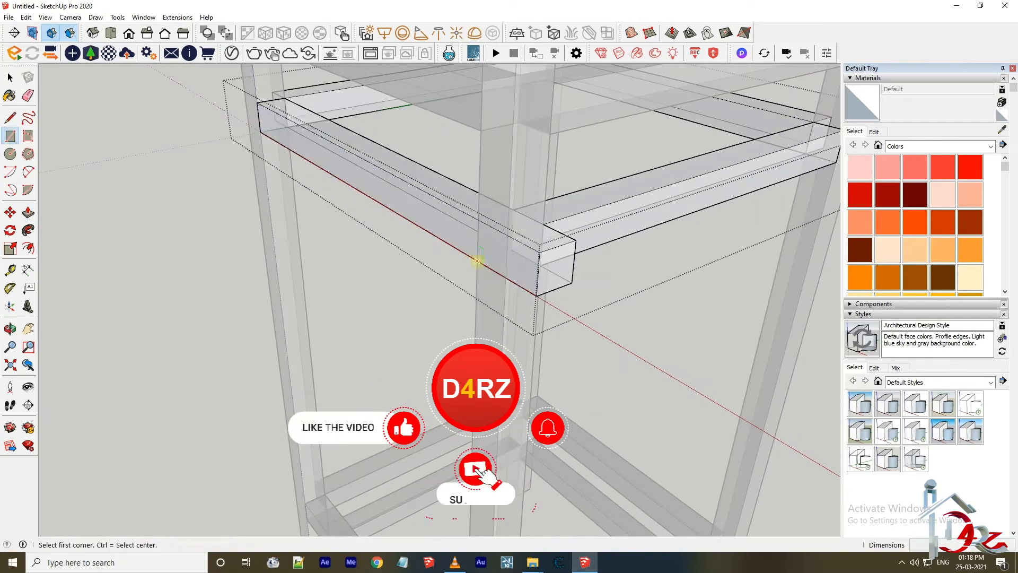
click(477, 261)
key(x)
click(28, 212)
double_click(496, 254)
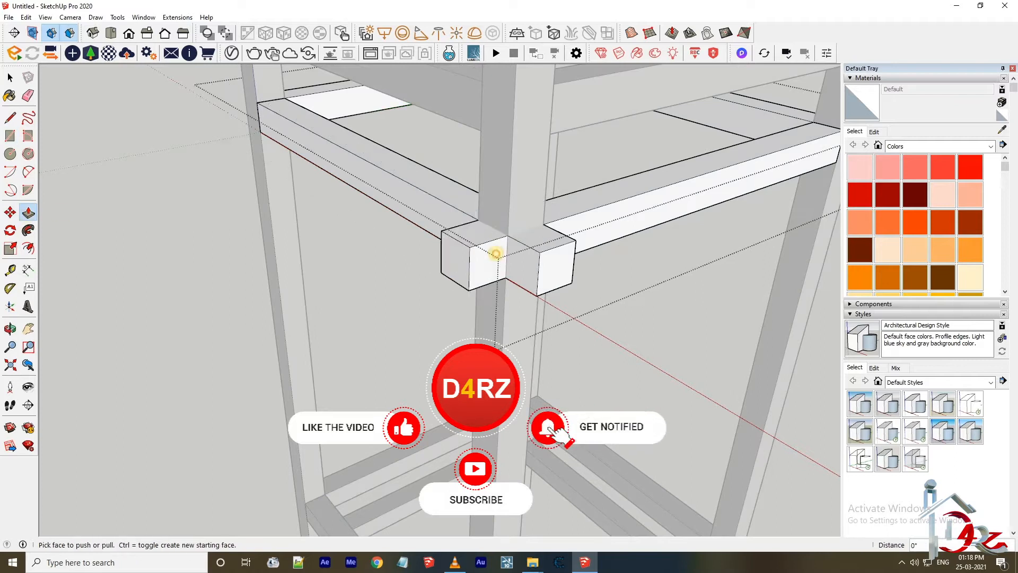
scroll(483, 249, down, 5)
click(10, 77)
key(Escape)
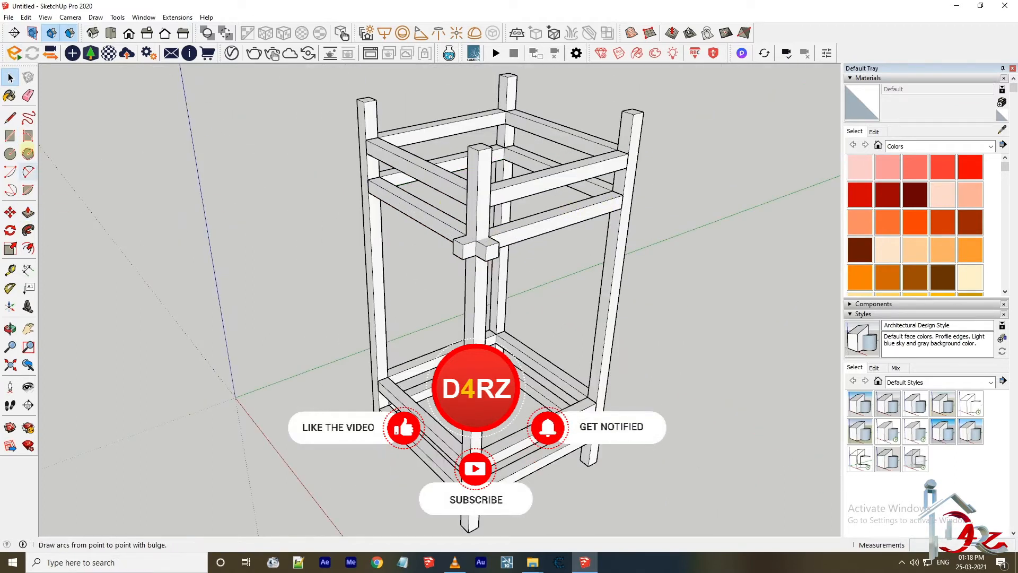
- Reopen the lower of the two upper frames and extend both rail ends at the next corner 9" past the post
middle_drag(238, 196, 302, 169)
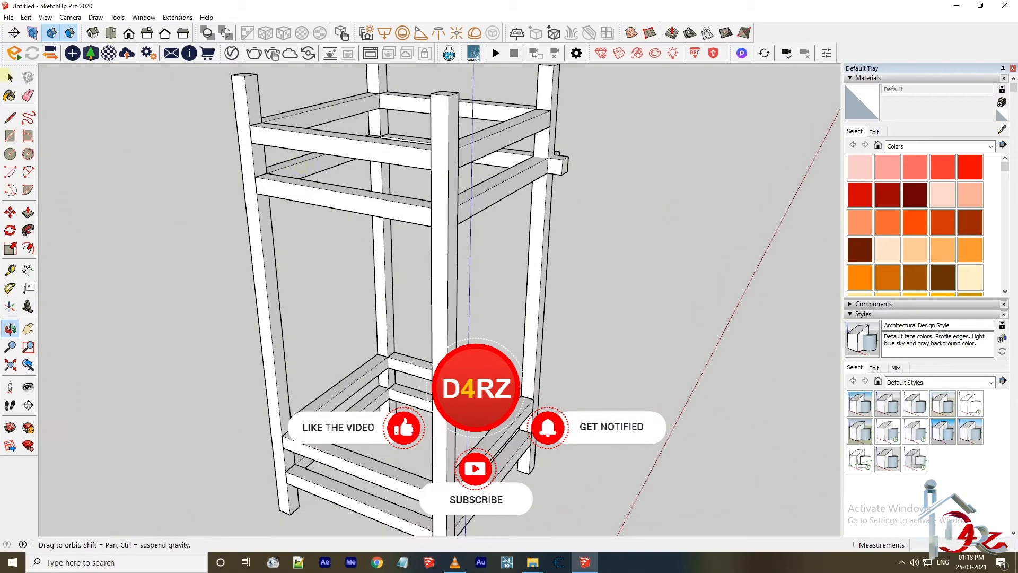
double_click(405, 214)
key(x)
scroll(419, 218, up, 4)
key(p)
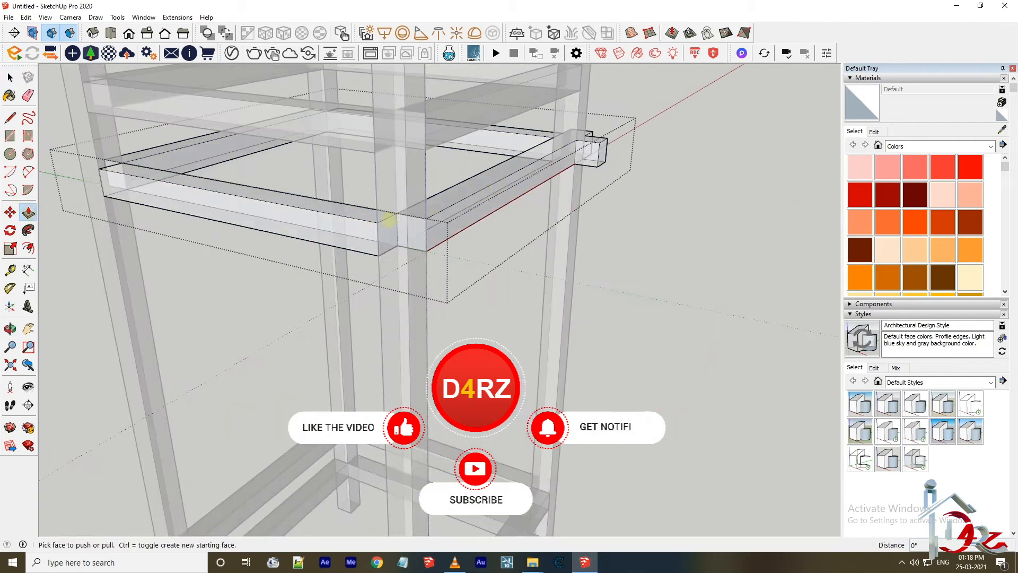
click(432, 219)
key(x)
click(421, 234)
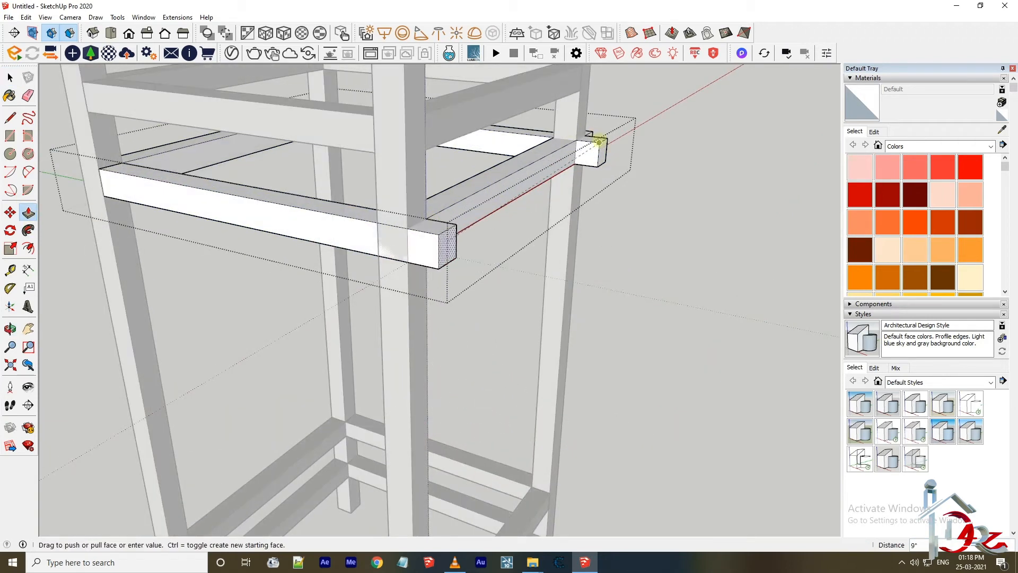
click(598, 142)
key(r)
click(28, 212)
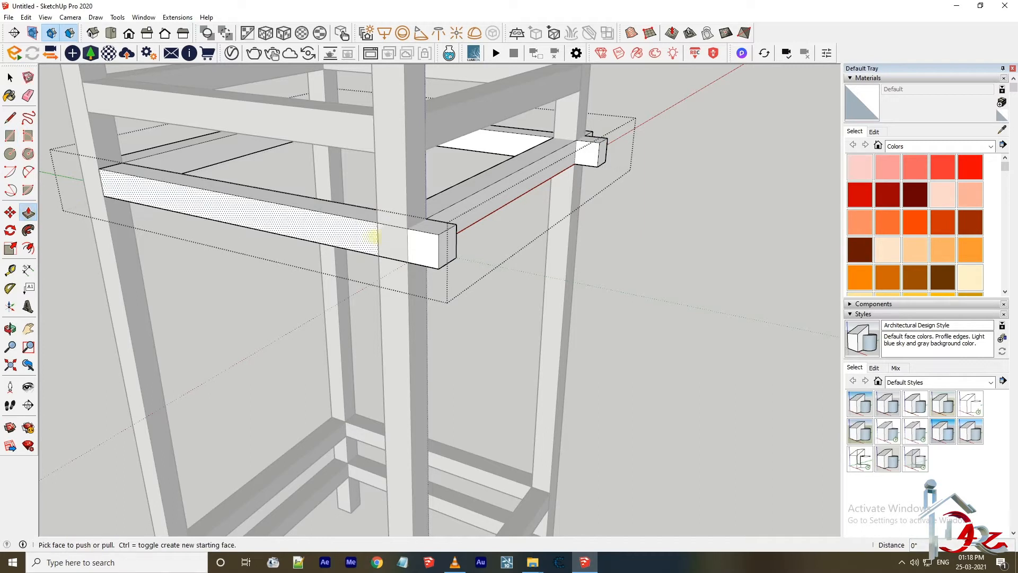
- Extend one rail 9" past the third corner post, then outline the crossing rail's end there and extrude it equally
middle_drag(580, 256, 277, 204)
key(x)
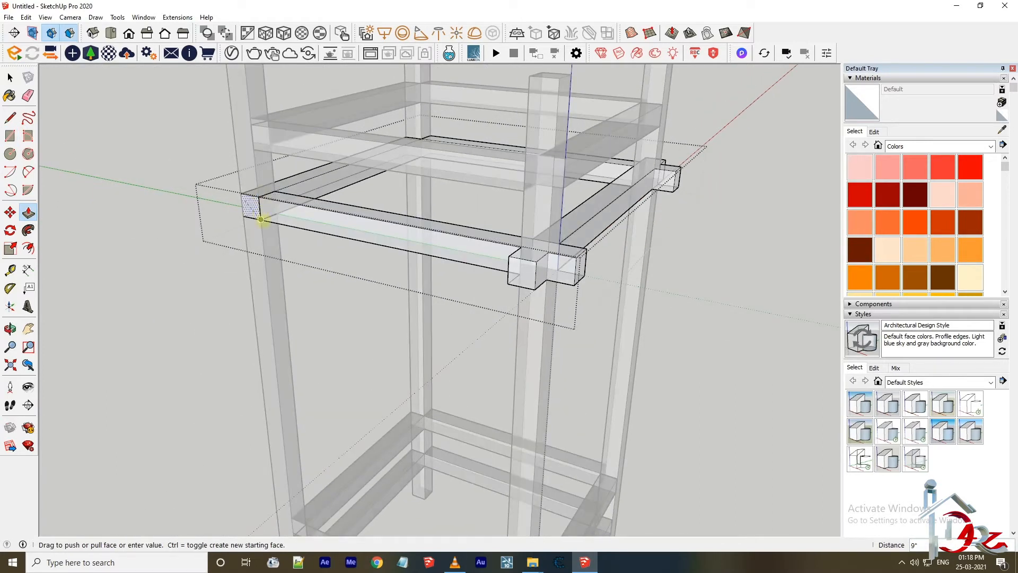
middle_drag(260, 226, 583, 257)
key(r)
key(x)
click(502, 297)
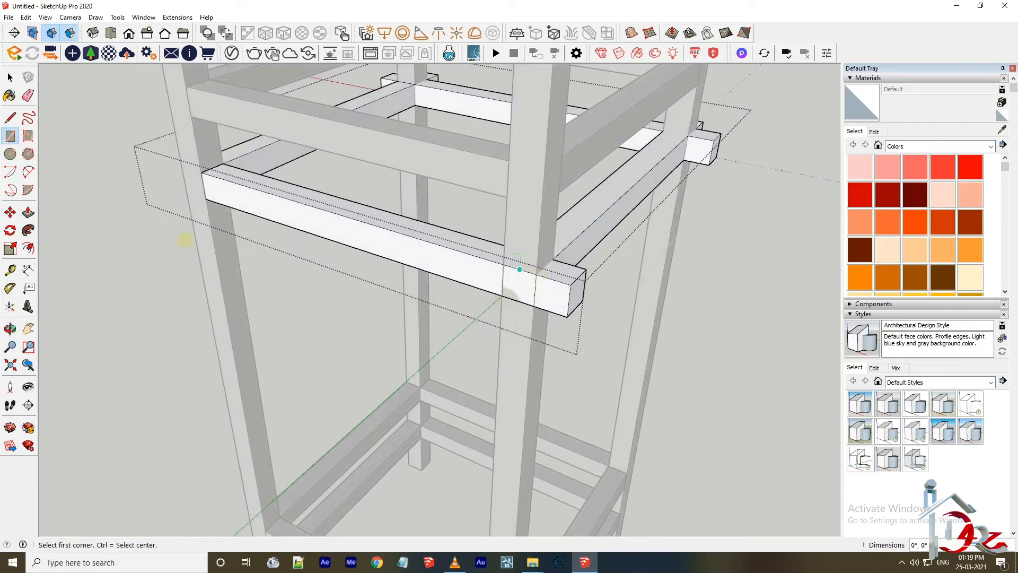
click(512, 319)
key(x)
- Extend both rail ends past the fourth corner post by the same 9", outlining the crossing rail's end, and close the group
double_click(209, 171)
key(r)
key(x)
click(206, 199)
click(183, 168)
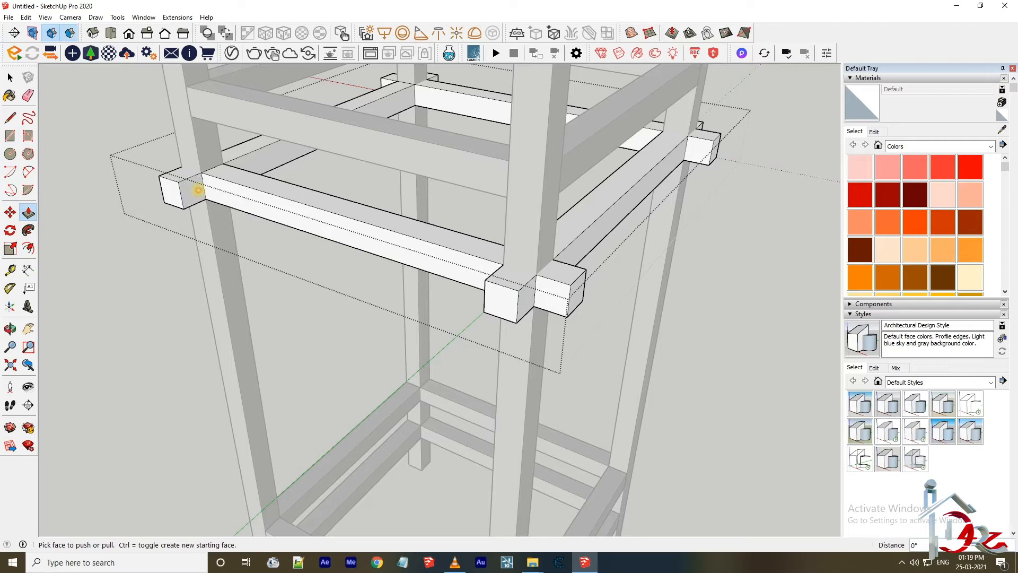
middle_drag(164, 230, 581, 233)
key(r)
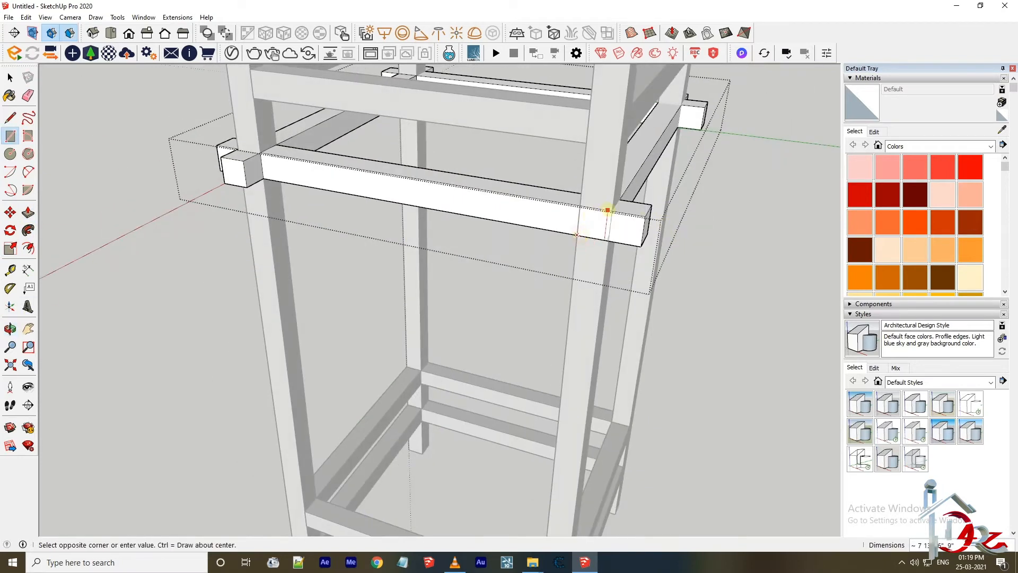
click(30, 213)
double_click(590, 212)
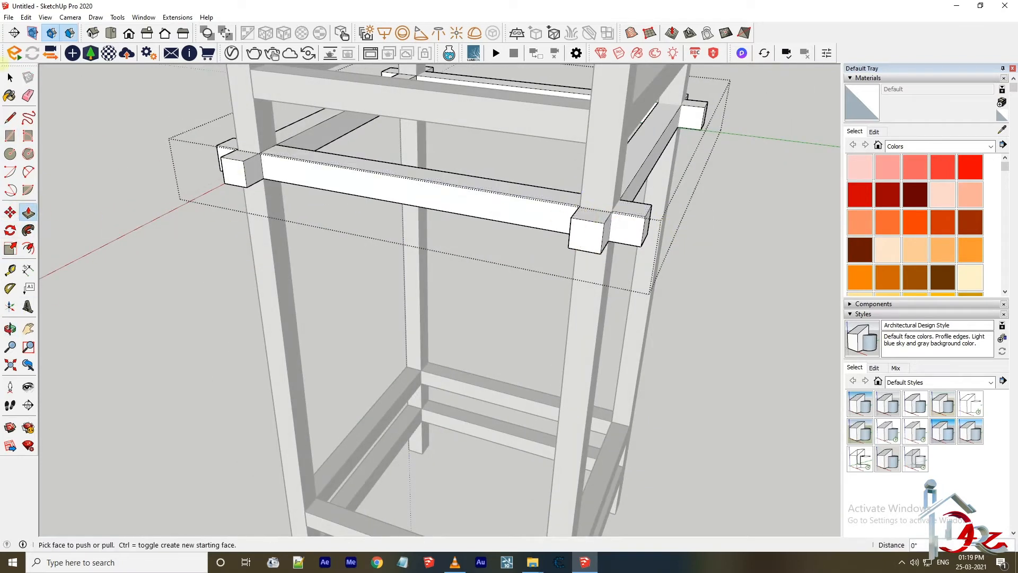
key(space)
key(Escape)
- Copy the frame with projecting ends down to the positions of the two lower rail frames
scroll(454, 204, down, 3)
click(486, 192)
key(m)
click(346, 172)
key(ctrl)
click(362, 406)
scroll(362, 406, up, 2)
click(362, 405)
key(ctrl)
click(364, 442)
- Delete the plain lower frames and the plain top frame that have no projecting ends
key(space)
click(416, 368)
scroll(433, 391, down, 3)
click(422, 197)
scroll(424, 228, down, 3)
click(645, 350)
scroll(451, 191, up, 2)
click(394, 198)
click(366, 182)
key(Delete)
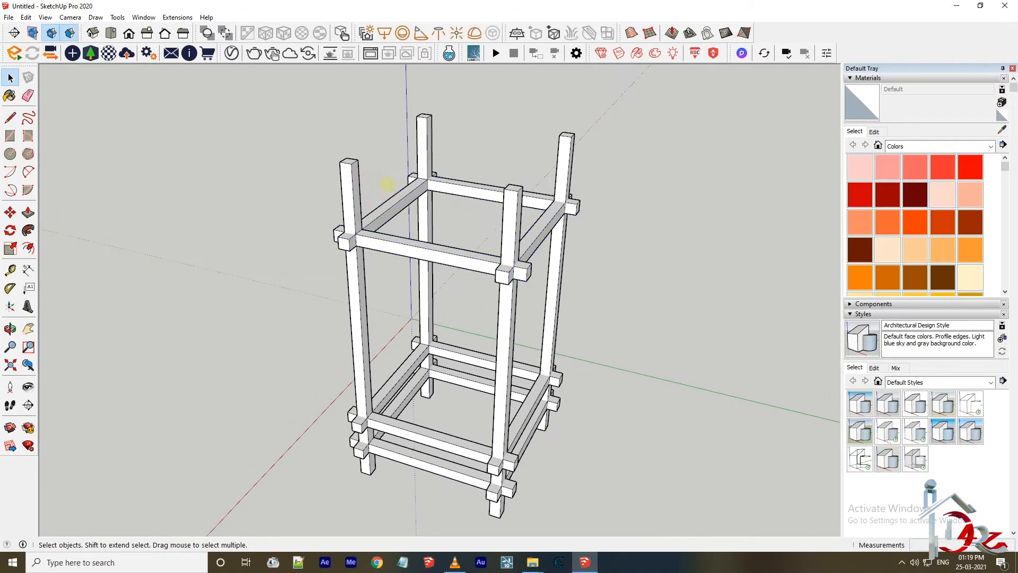
- Copy the remaining upper frame about 2' 3" straight up along the posts
scroll(359, 236, up, 2)
click(359, 236)
key(m)
click(349, 236)
key(ctrl)
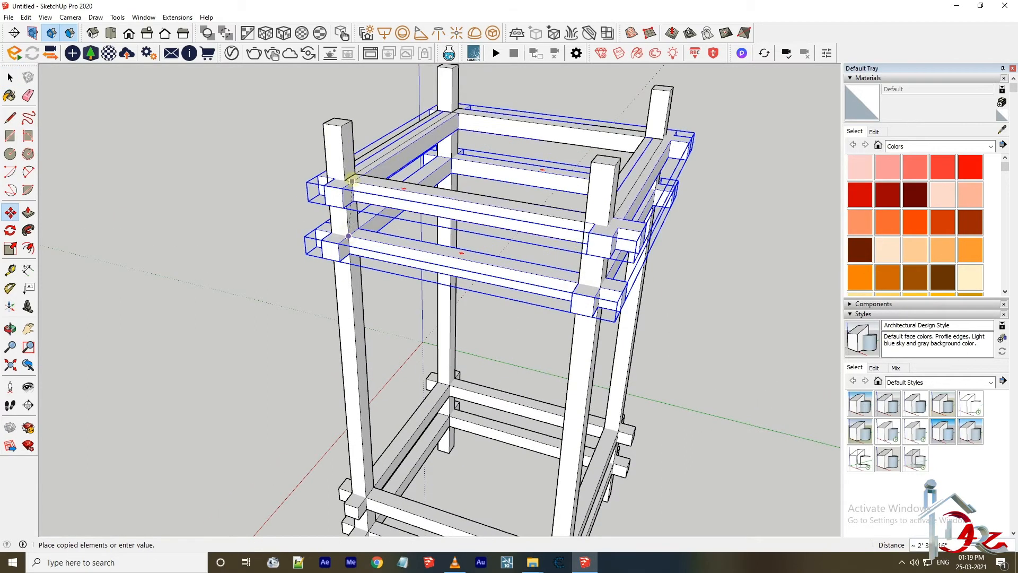
click(352, 181)
key(space)
- Draw a rectangle across the opening of the top frame and make it a group
click(428, 142)
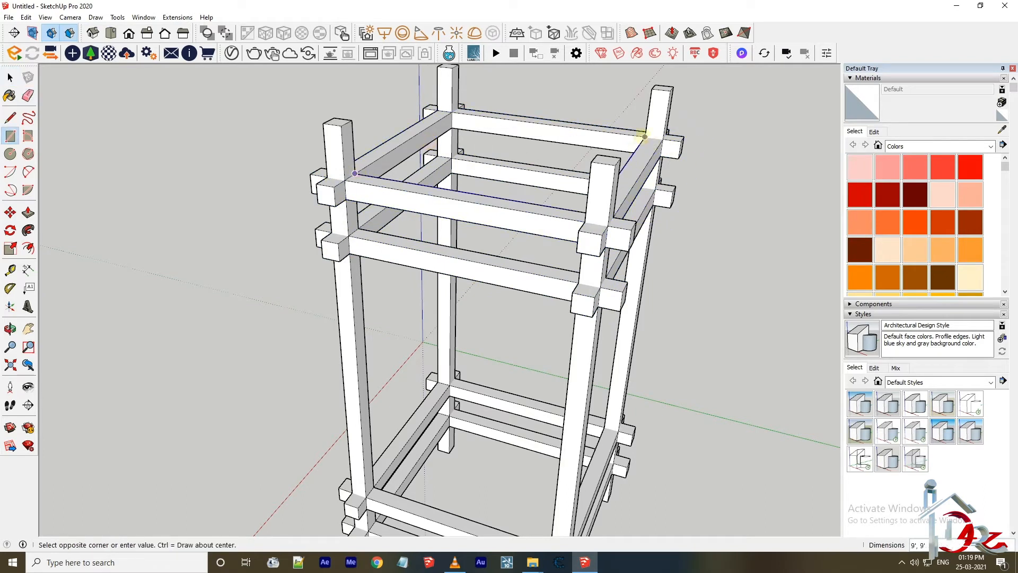
click(644, 136)
key(space)
double_click(455, 177)
right_click(455, 177)
click(522, 253)
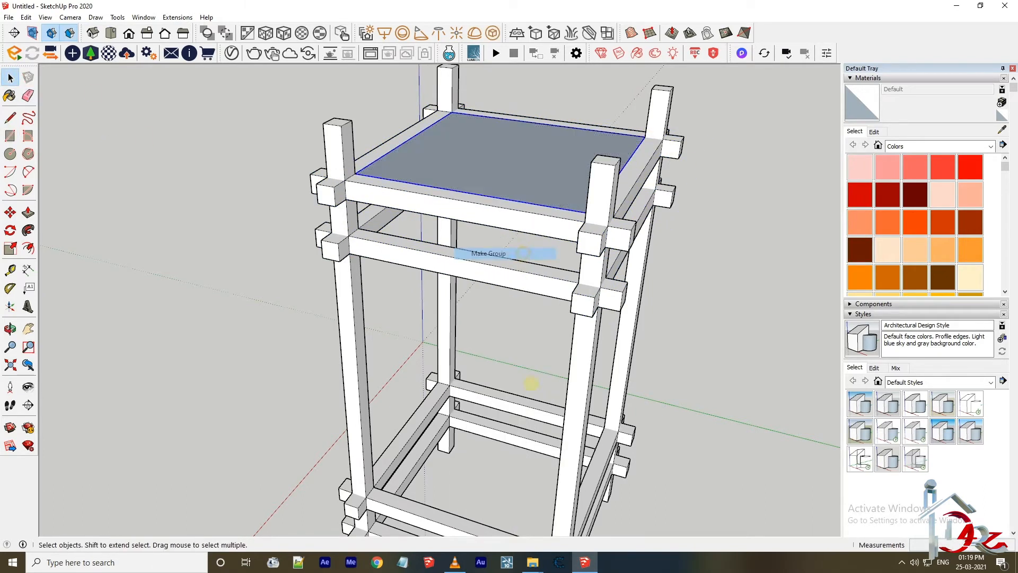
- Inside the rectangle group, offset the outline outward over the rails and delete the inner face, leaving a thin border
scroll(438, 275, up, 4)
scroll(397, 243, up, 2)
click(488, 291)
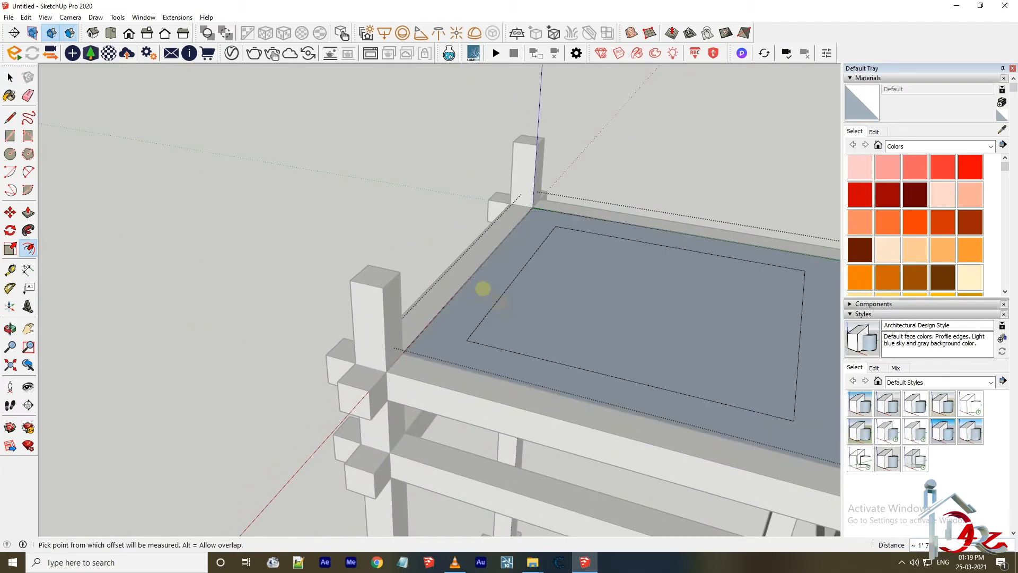
scroll(462, 272, up, 3)
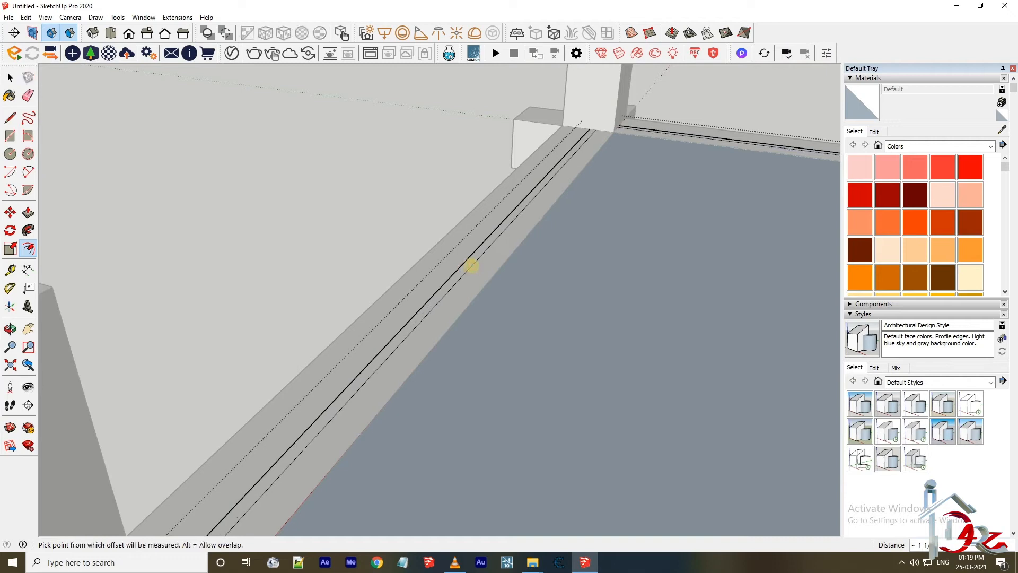
click(10, 78)
scroll(520, 289, down, 5)
scroll(444, 269, up, 3)
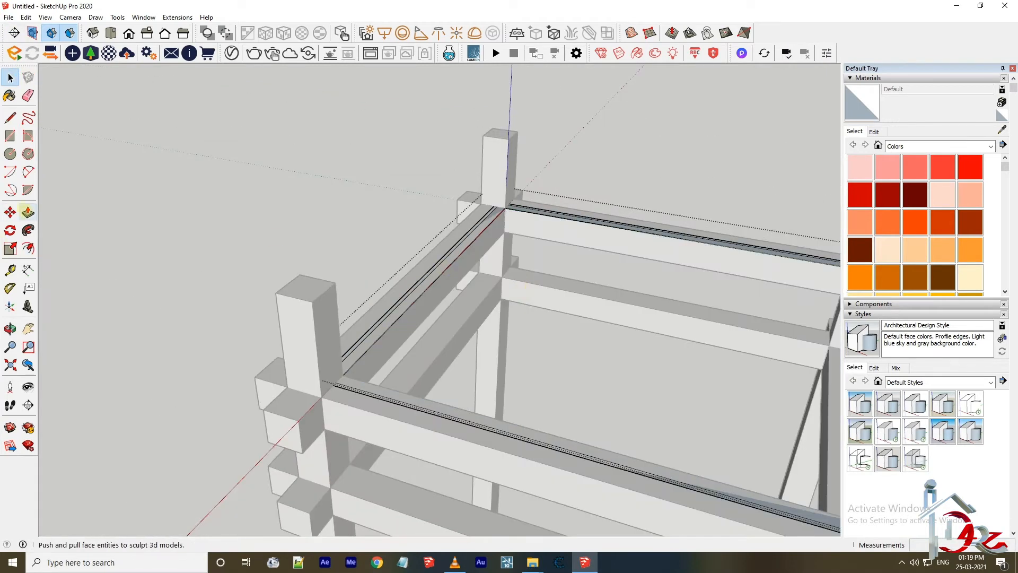
- Extrude the thin border about 16' 7" down to the lower frames to form the enclosing wall panels, and close the group
click(443, 268)
scroll(512, 289, down, 5)
scroll(466, 482, up, 3)
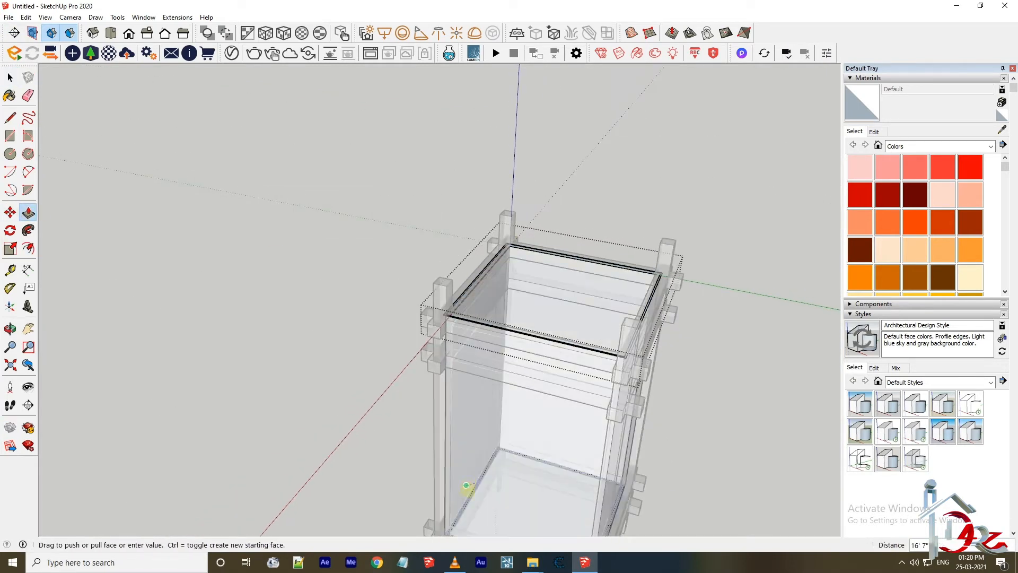
click(470, 480)
scroll(527, 402, down, 5)
scroll(591, 477, up, 2)
click(14, 66)
click(10, 78)
scroll(681, 215, down, 5)
scroll(545, 193, up, 4)
scroll(229, 235, down, 1)
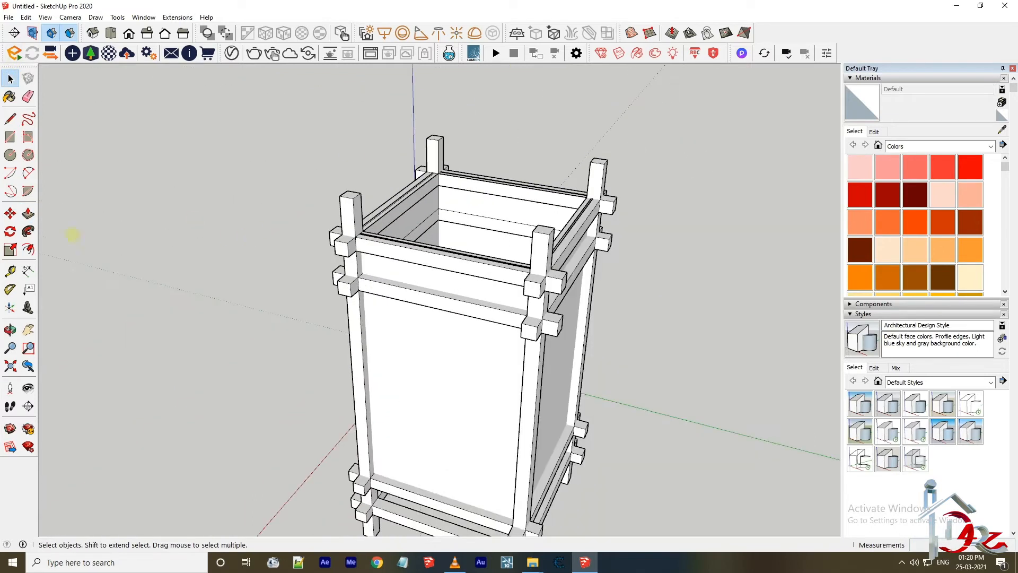
- Select the four rail frames without the posts and move them slightly upward along the posts
click(9, 330)
mouse_move(531, 238)
mouse_down()
mouse_move(662, 205)
mouse_move(493, 234)
mouse_move(575, 266)
mouse_move(489, 273)
mouse_move(471, 318)
mouse_move(465, 249)
mouse_up()
click(9, 78)
scroll(381, 235, down, 2)
drag(626, 365, 625, 344)
scroll(449, 100, up, 5)
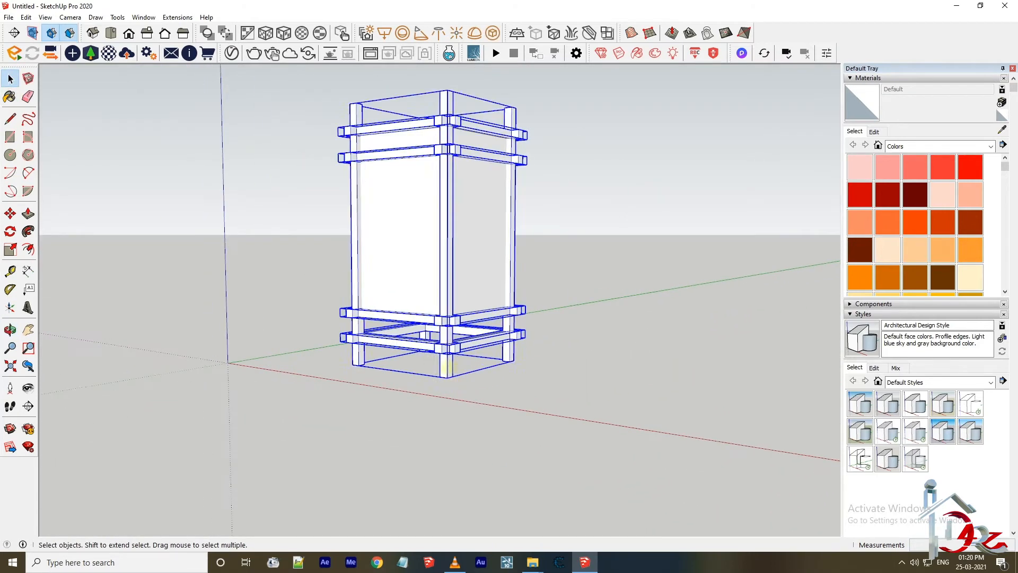
key(m)
scroll(564, 128, down, 3)
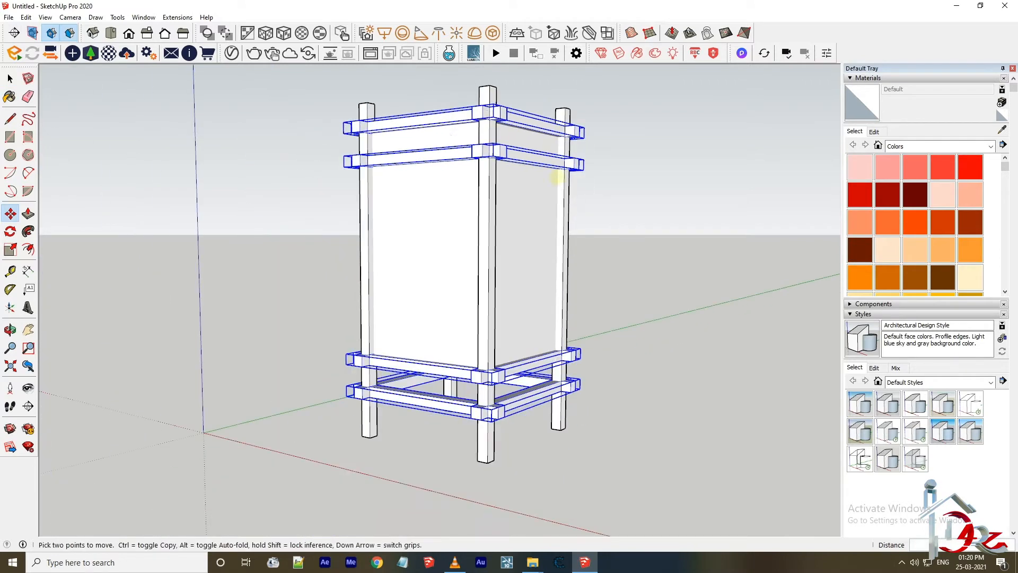
click(9, 329)
drag(493, 229, 501, 198)
click(775, 260)
- Open the top frame and lengthen both rail ends at the front corner and the matching ends on adjacent corners by 5"
scroll(467, 141, up, 4)
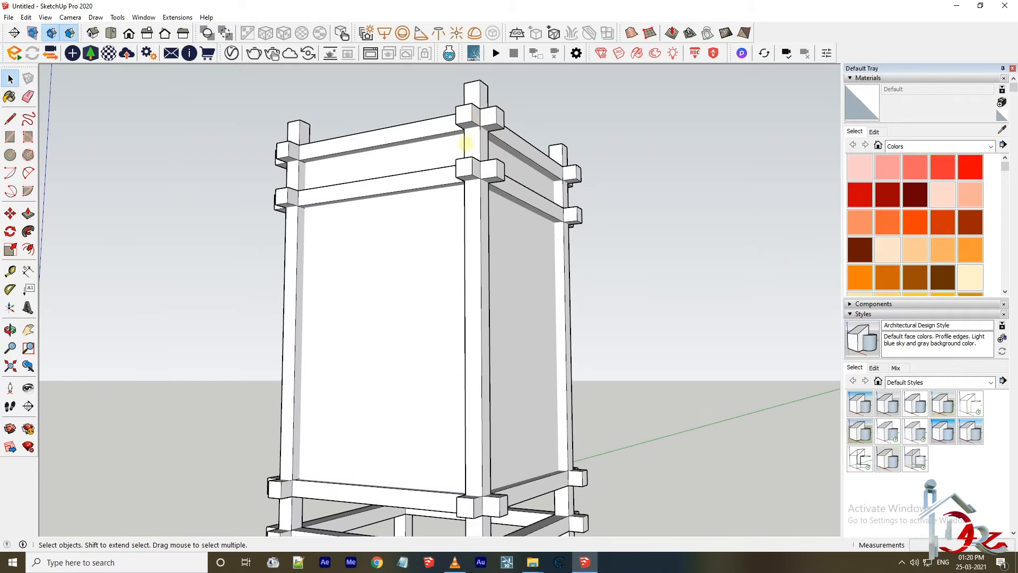
click(476, 114)
click(506, 119)
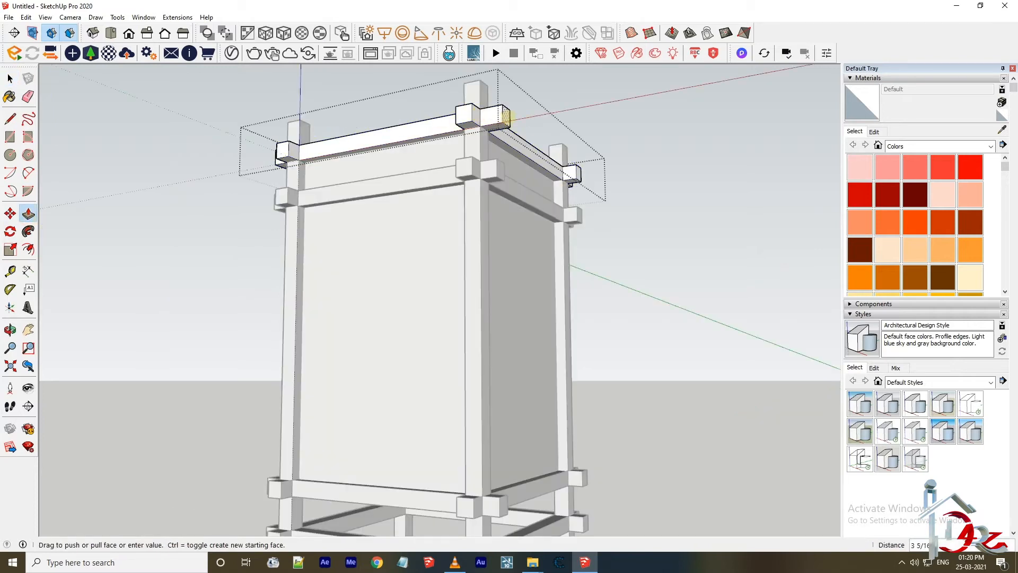
click(505, 118)
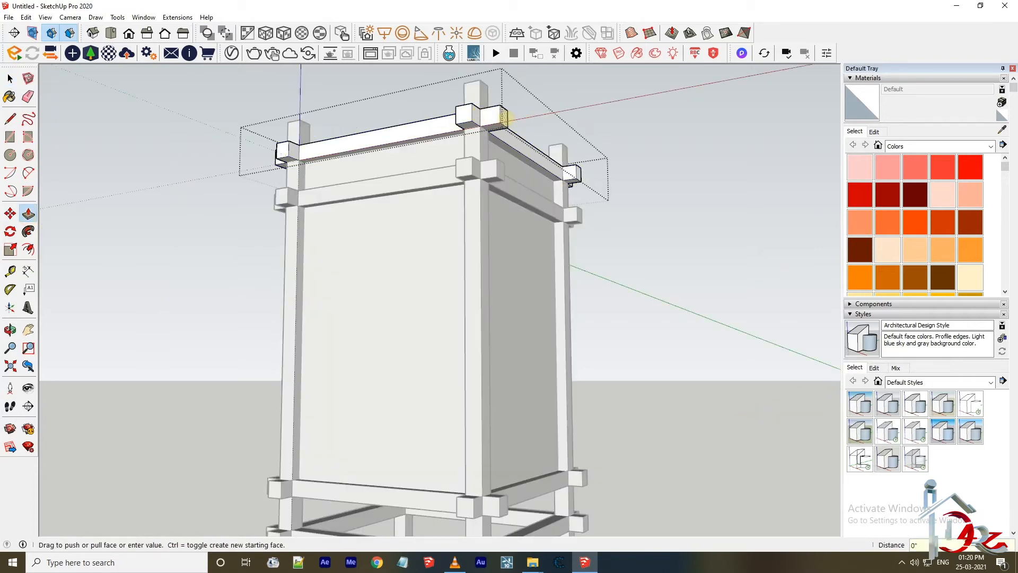
double_click(470, 114)
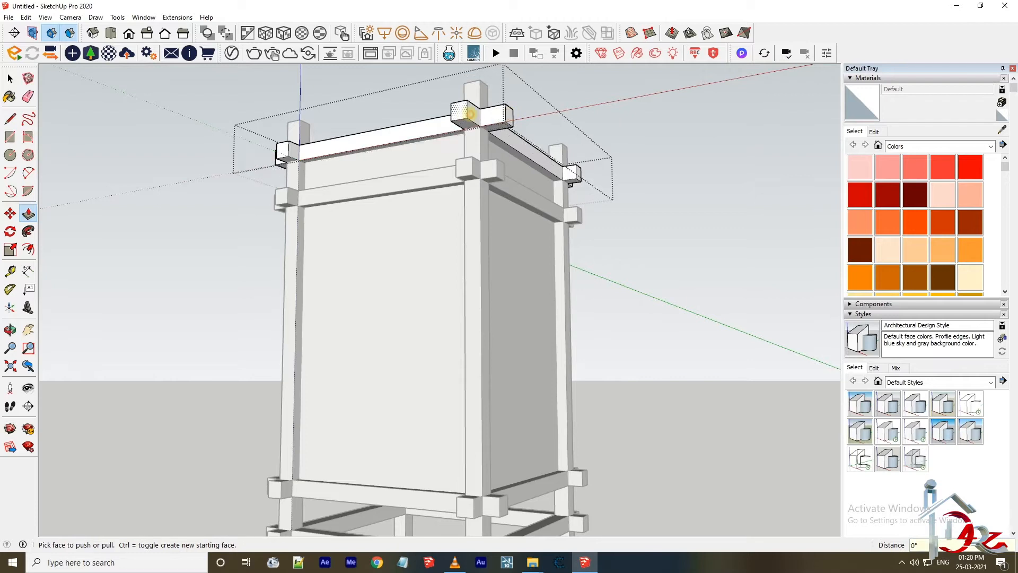
click(589, 174)
scroll(583, 173, up, 2)
double_click(578, 172)
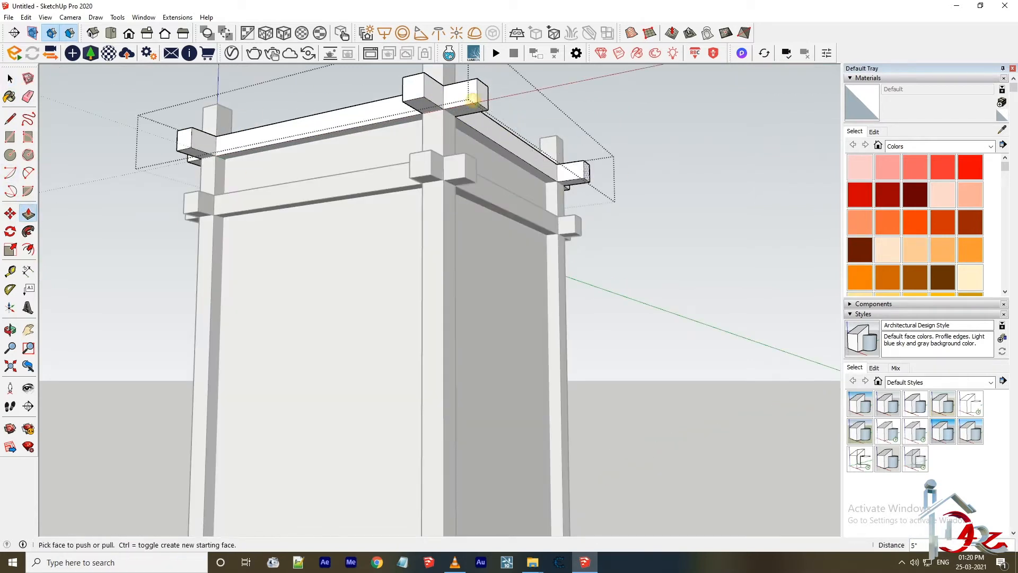
- Lengthen the top frame's projecting rail ends on the next side by the same distance
click(9, 78)
click(10, 330)
drag(254, 134, 442, 154)
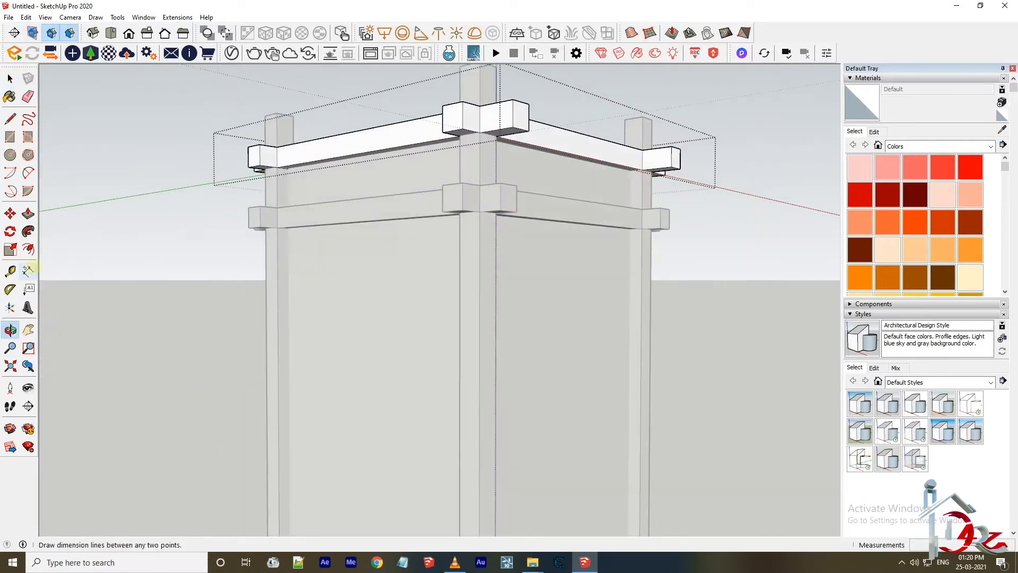
double_click(453, 114)
double_click(254, 157)
- Lengthen the top frame's last projecting rail ends by the same distance and close the group
click(10, 330)
drag(260, 228, 126, 183)
click(28, 214)
double_click(489, 100)
double_click(278, 157)
click(9, 329)
drag(297, 223, 578, 318)
click(10, 78)
click(202, 165)
scroll(436, 236, down, 3)
scroll(435, 236, down, 3)
- Copy the enlarged top frame about 17' 8" down onto the lowest frame and delete the smaller frame it replaces
click(444, 193)
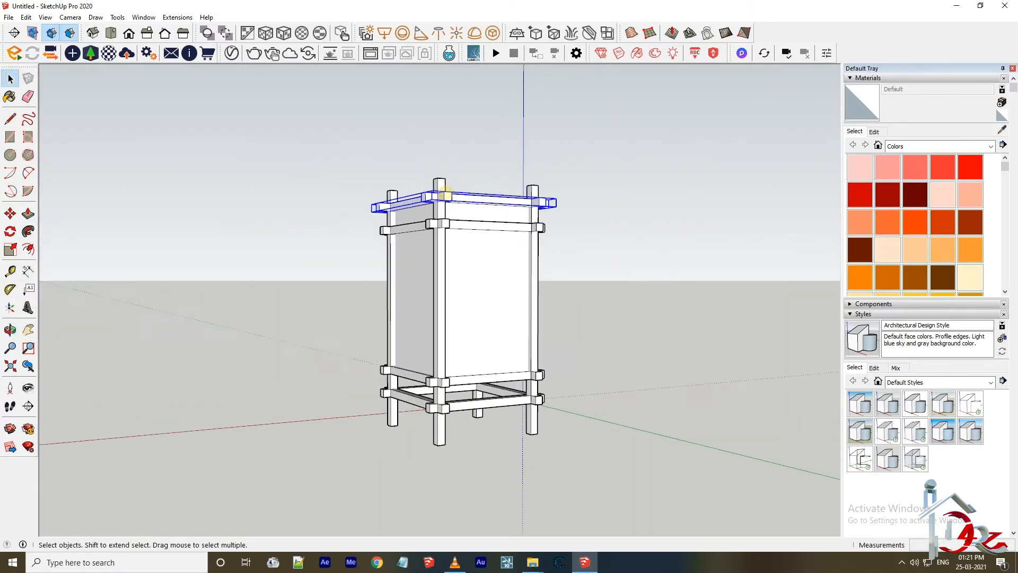
scroll(444, 200, up, 3)
key(m)
key(ctrl)
click(436, 197)
scroll(436, 444, up, 4)
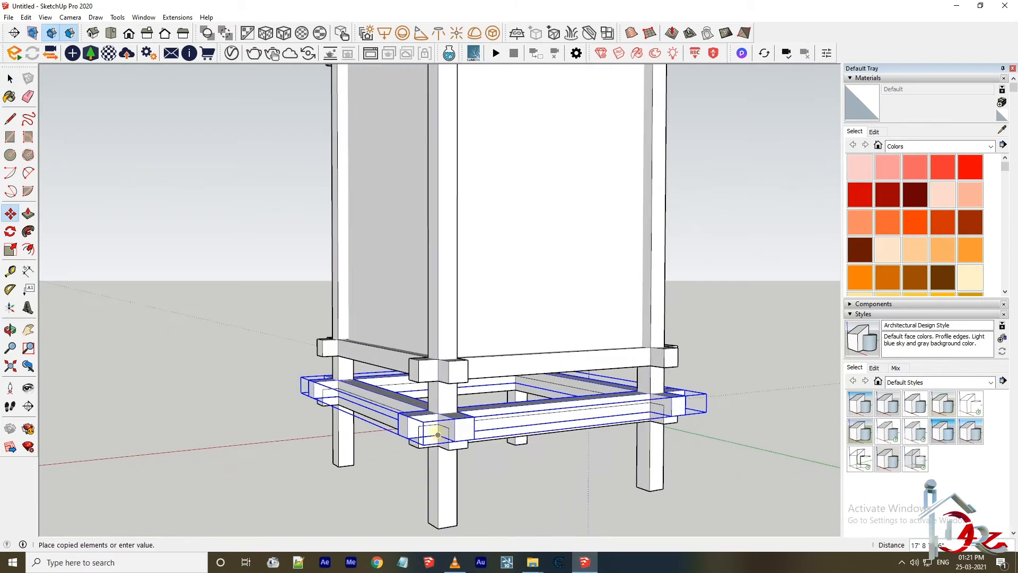
click(10, 78)
click(432, 431)
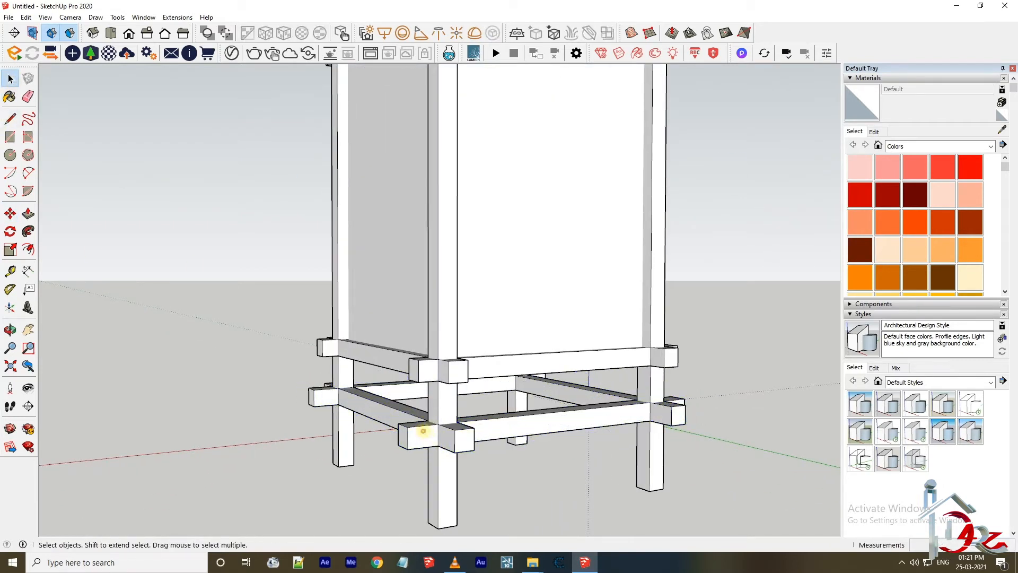
- Copy the enlarged lowest frame up onto the frame directly above it and delete the smaller one there
click(425, 431)
key(m)
scroll(436, 424, up, 1)
key(ctrl)
click(436, 424)
click(436, 345)
key(space)
click(413, 359)
scroll(413, 360, down, 5)
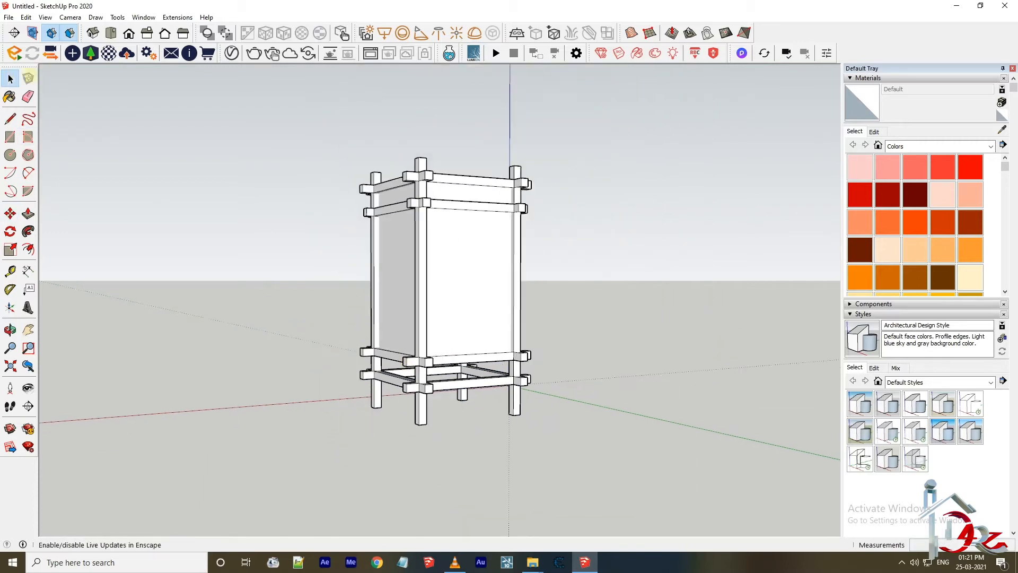
- Open the post group, move the upper ends of all four posts up about 1' 10", and close the group
click(11, 330)
drag(255, 352, 424, 295)
scroll(425, 295, up, 3)
scroll(425, 295, down, 1)
shift+drag(423, 367, 423, 384)
shift+drag(470, 299, 470, 328)
scroll(470, 327, up, 2)
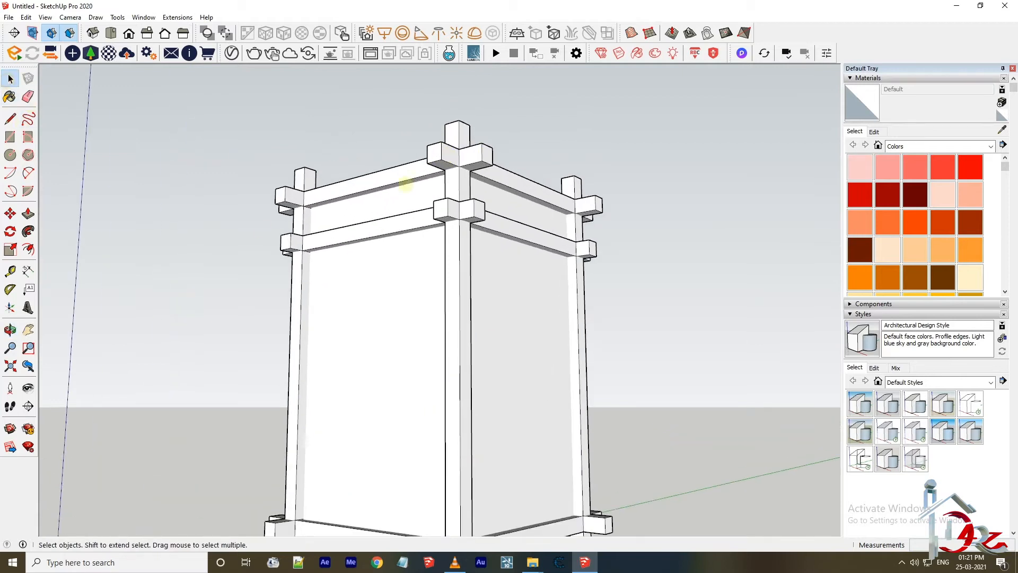
click(465, 146)
scroll(464, 135, down, 3)
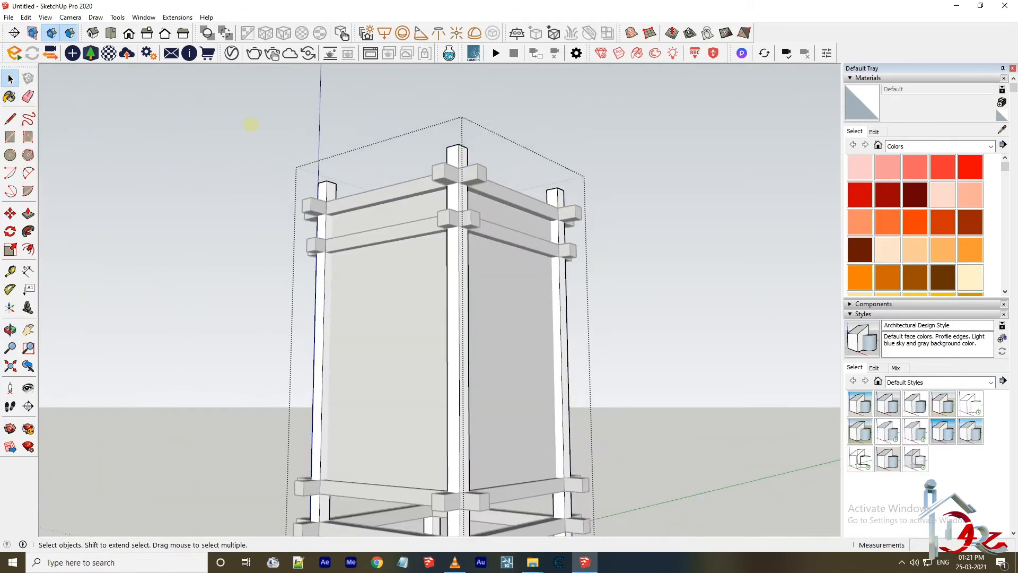
key(m)
scroll(562, 323, up, 2)
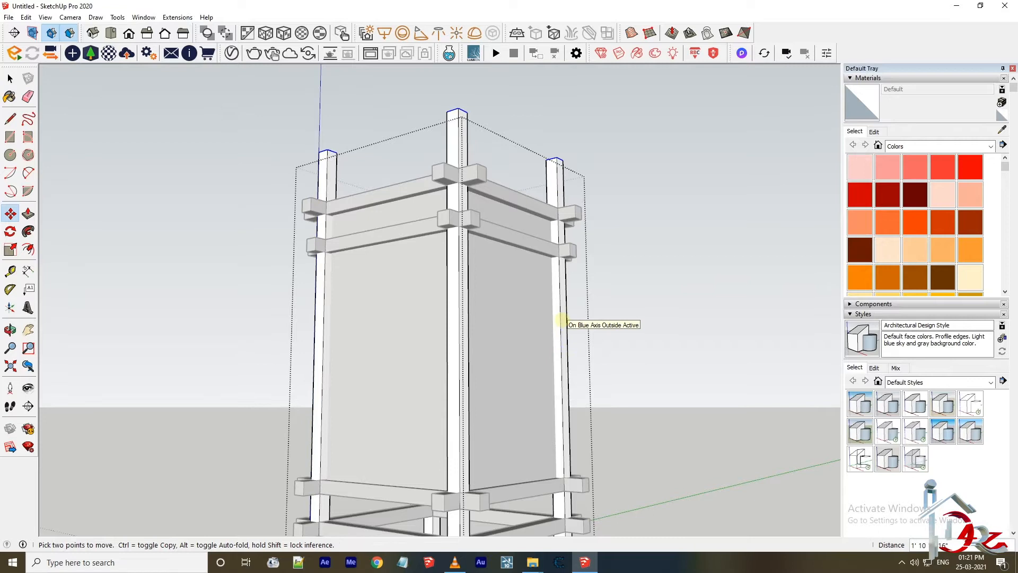
key(space)
- Copy the top rail frame straight up the raised posts to add a third upper frame just below the post tops
double_click(430, 188)
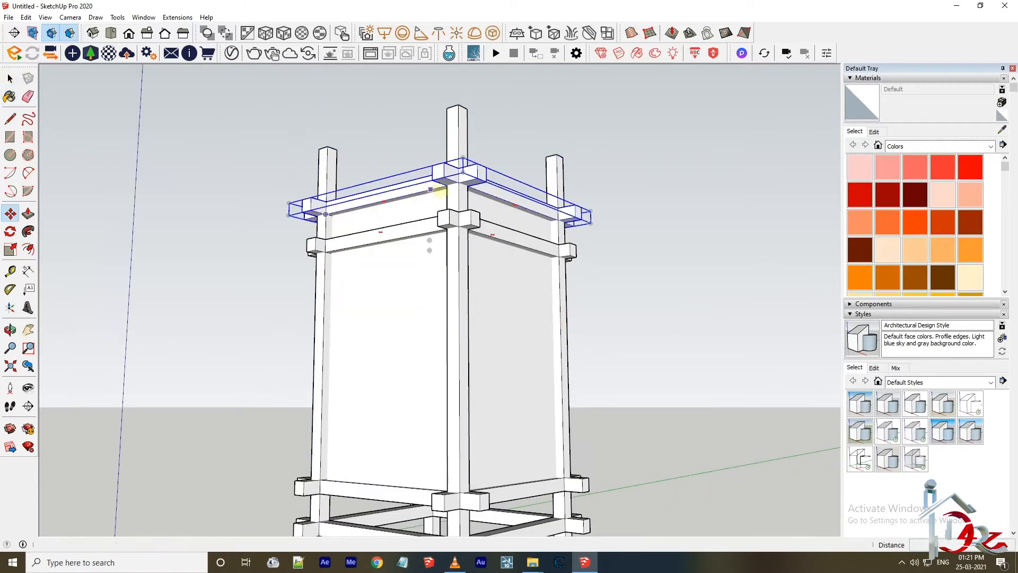
scroll(448, 196, up, 2)
click(464, 218)
key(ctrl)
click(465, 159)
click(10, 78)
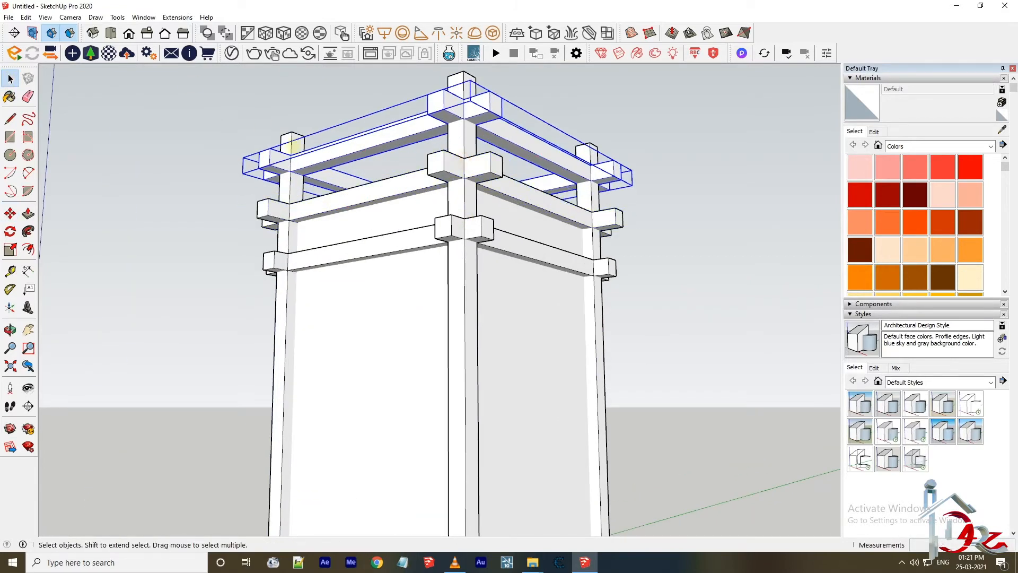
- Extend the rail ends of the topmost frame outward by about 5" at every corner using Push/Pull
double_click(274, 168)
key(p)
click(253, 158)
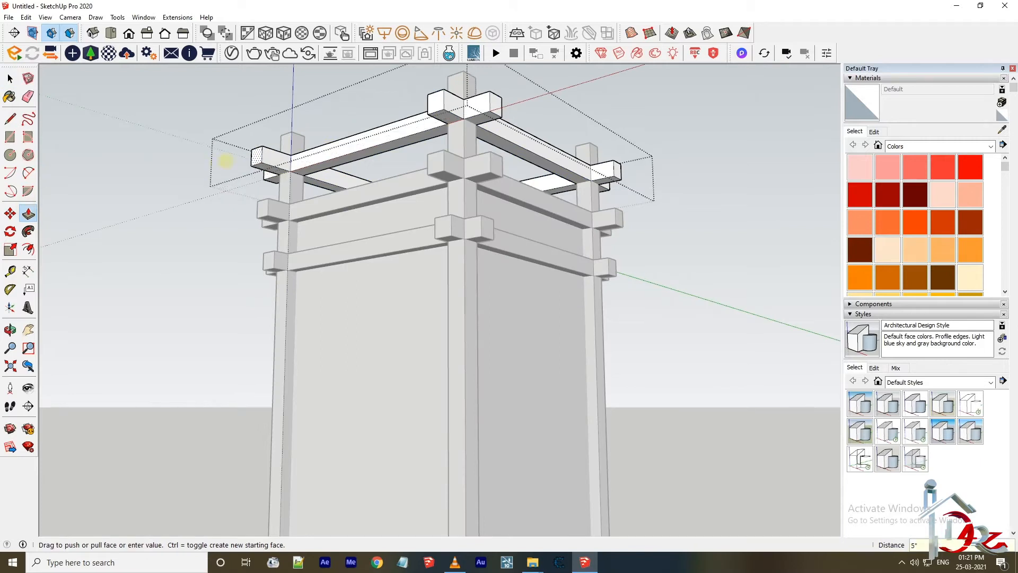
double_click(494, 102)
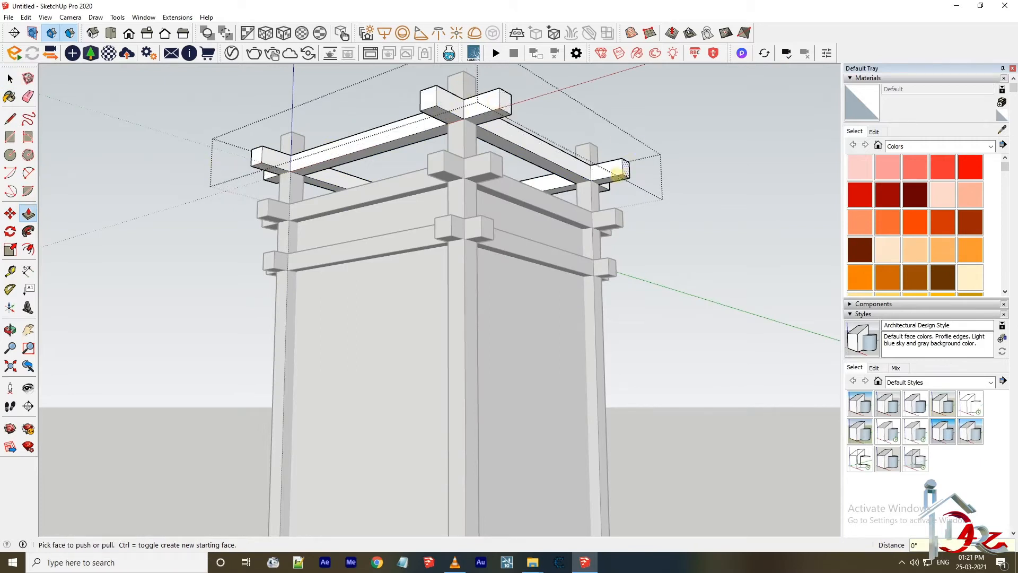
click(10, 330)
drag(195, 295, 411, 286)
click(28, 213)
double_click(472, 108)
click(10, 330)
drag(106, 326, 110, 283)
click(28, 213)
double_click(430, 137)
double_click(576, 186)
key(o)
drag(221, 320, 576, 289)
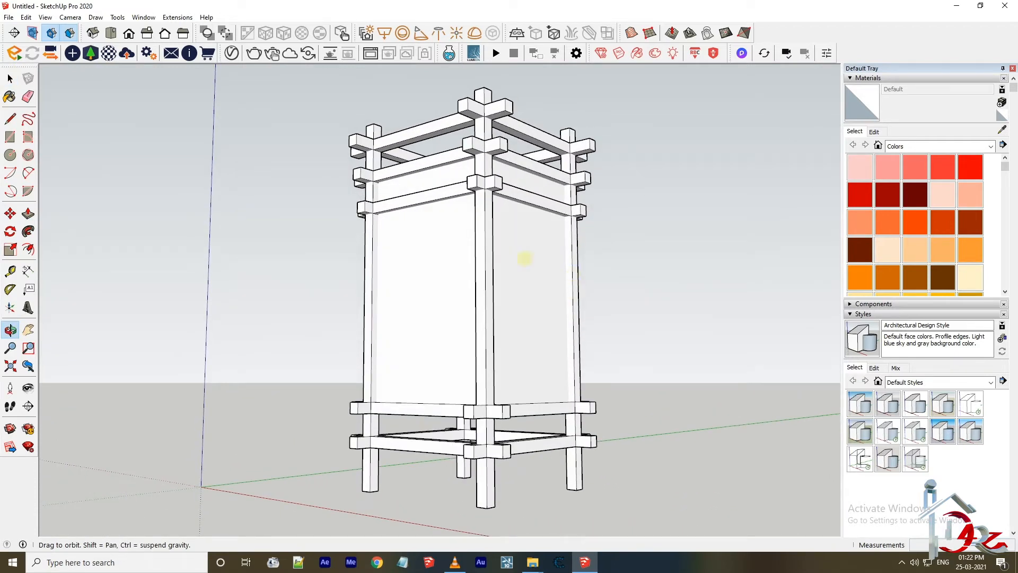
- Save the model as Lamp_01 in the desktop folder named New folder
key(ctrl+s)
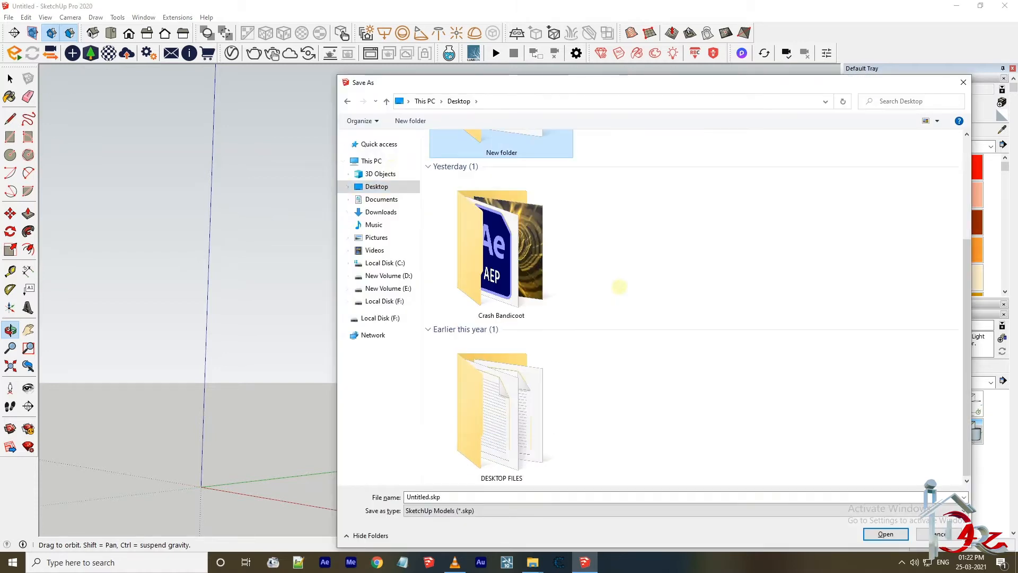
click(484, 498)
text(Li)
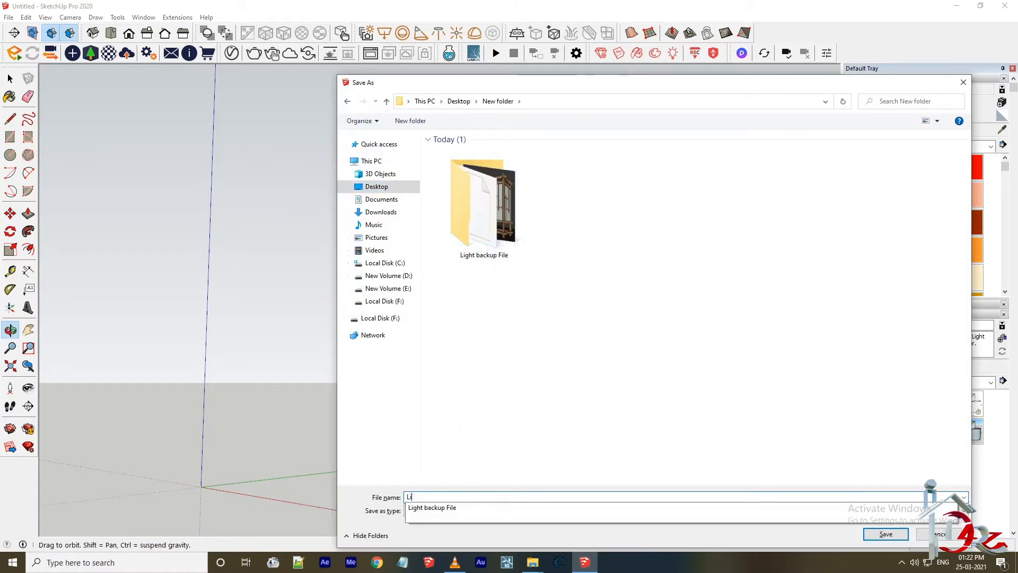
text(ghts)
key(ctrl+a)
text(Lamp)
key(Return)
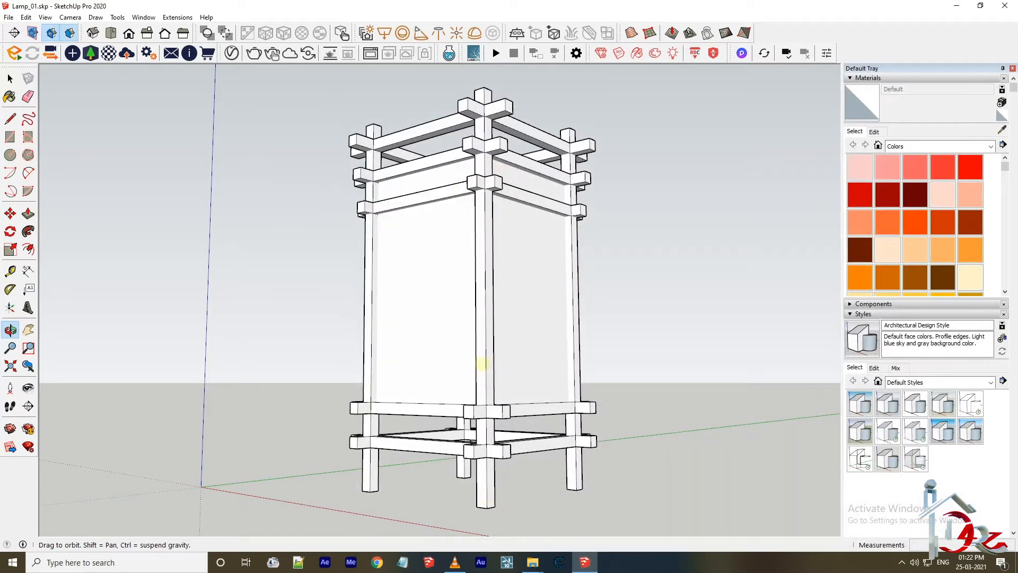
- Select every part of the lamp and combine them into one group
click(10, 78)
scroll(498, 259, down, 3)
click(459, 261)
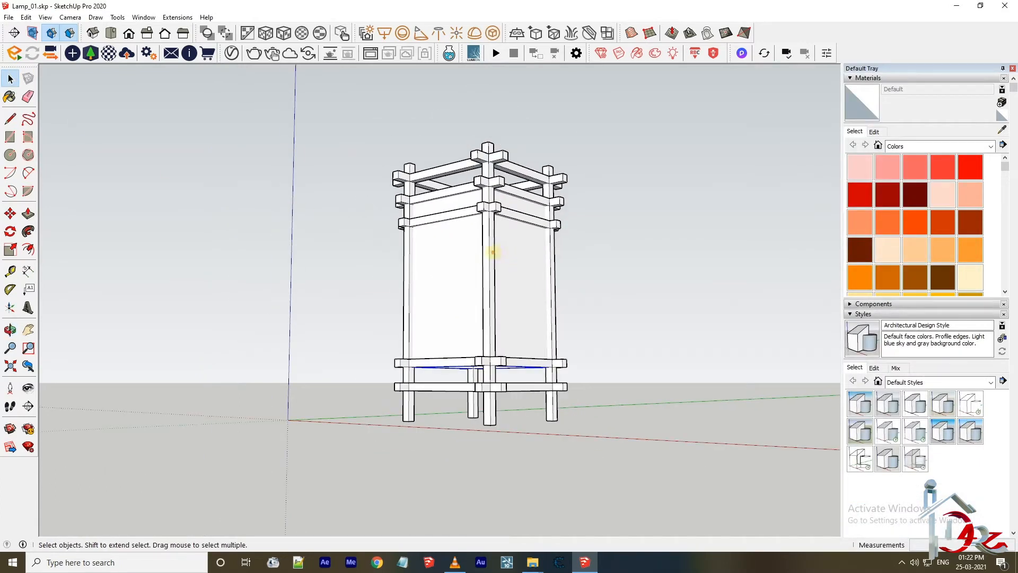
click(494, 251)
scroll(494, 251, up, 2)
scroll(494, 250, down, 3)
drag(352, 133, 722, 435)
right_click(462, 216)
click(499, 265)
- Open the lamp group, explode all the groups nested inside it, and close the group
double_click(448, 214)
key(ctrl+a)
right_click(463, 220)
click(494, 230)
scroll(451, 211, up, 3)
key(Escape)
double_click(454, 221)
key(ctrl+a)
right_click(455, 221)
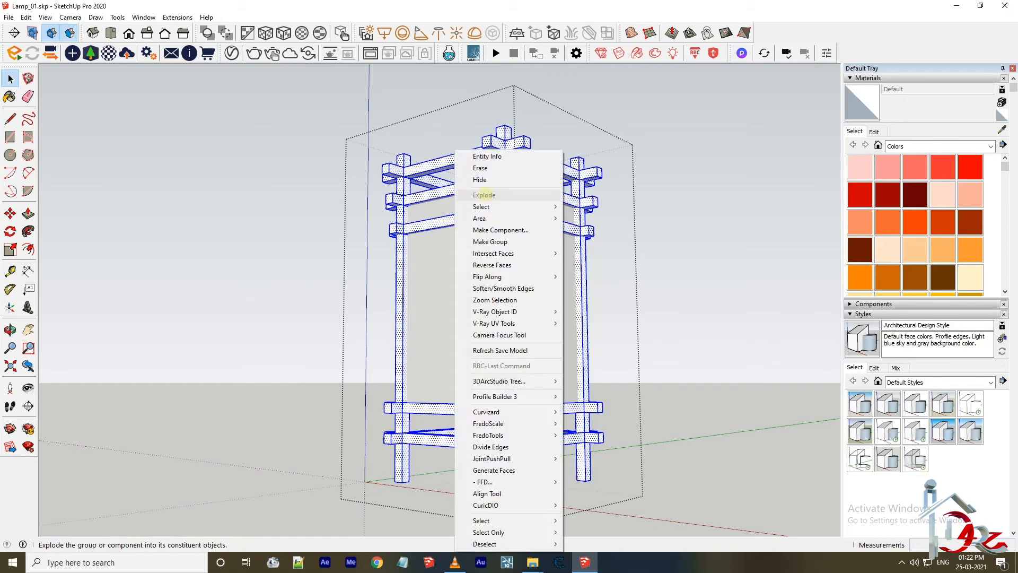
click(635, 192)
scroll(549, 276, down, 1)
scroll(557, 405, up, 1)
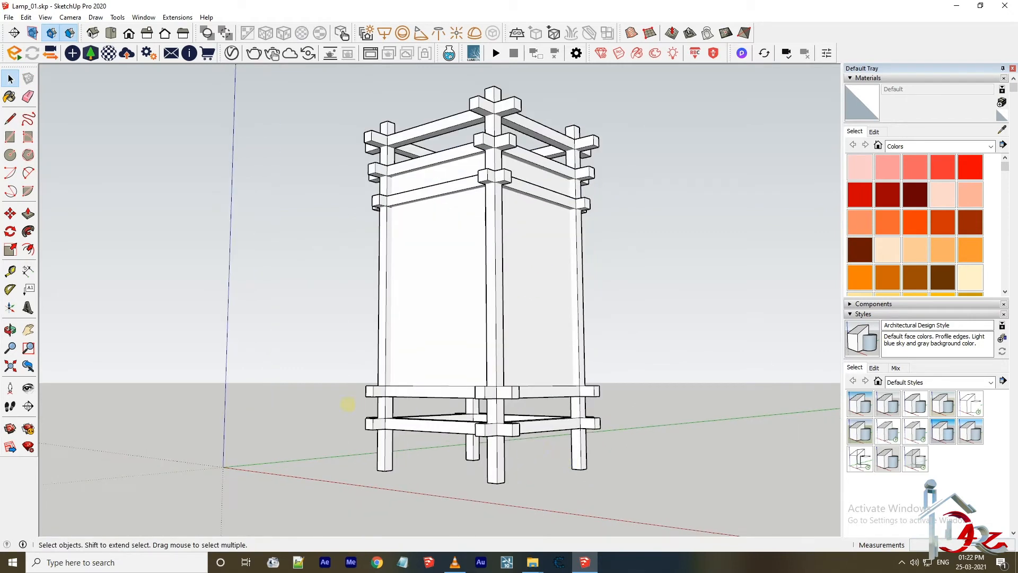
scroll(356, 404, down, 1)
key(r)
scroll(240, 457, down, 1)
click(9, 79)
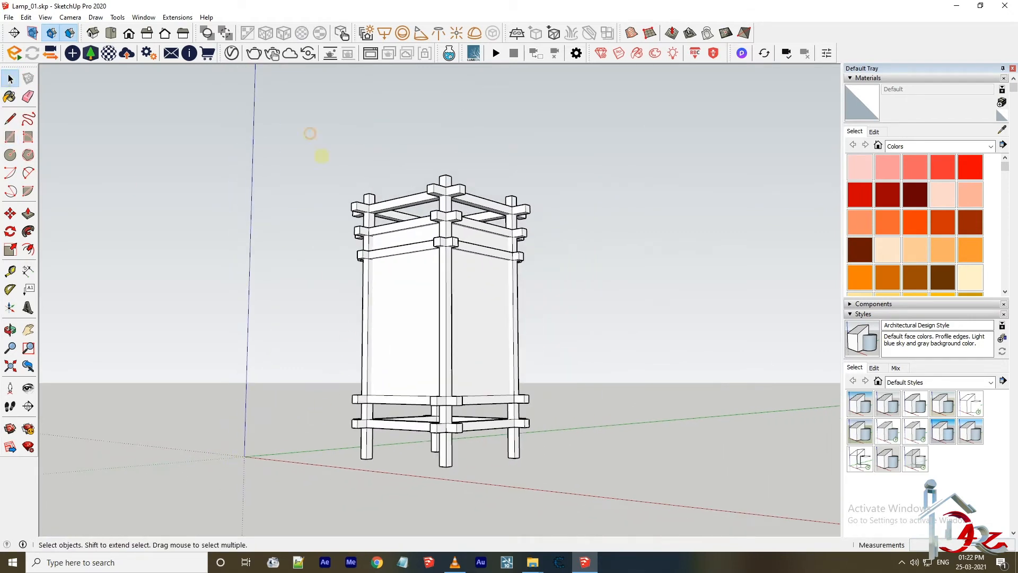
scroll(383, 257, up, 1)
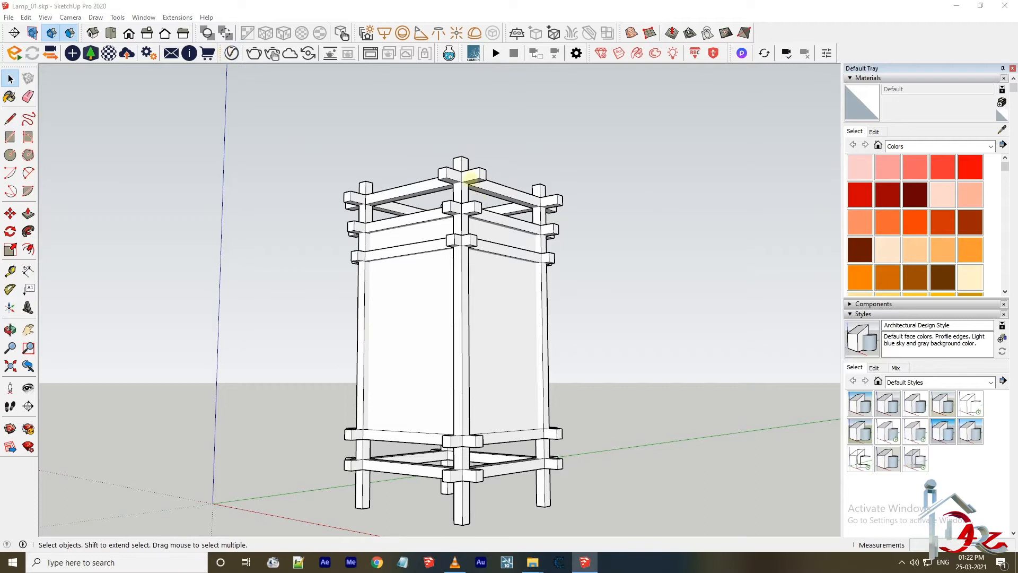
- In V-Ray's render output settings, choose a Custom aspect ratio, set the image size to 500 by 500, and link width and height
drag(478, 100, 659, 101)
click(717, 121)
click(672, 264)
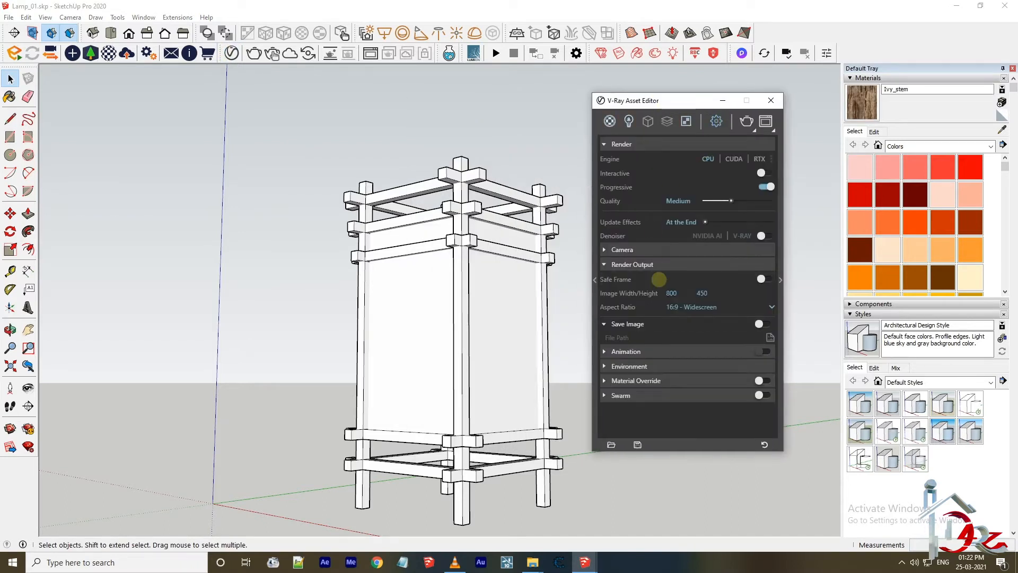
click(691, 308)
click(678, 390)
double_click(681, 290)
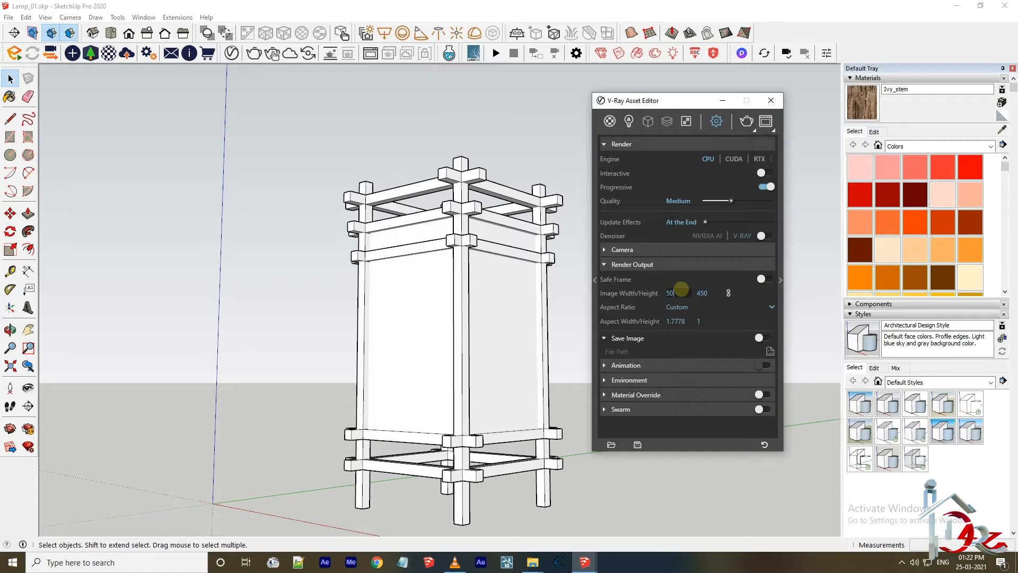
click(730, 293)
click(708, 292)
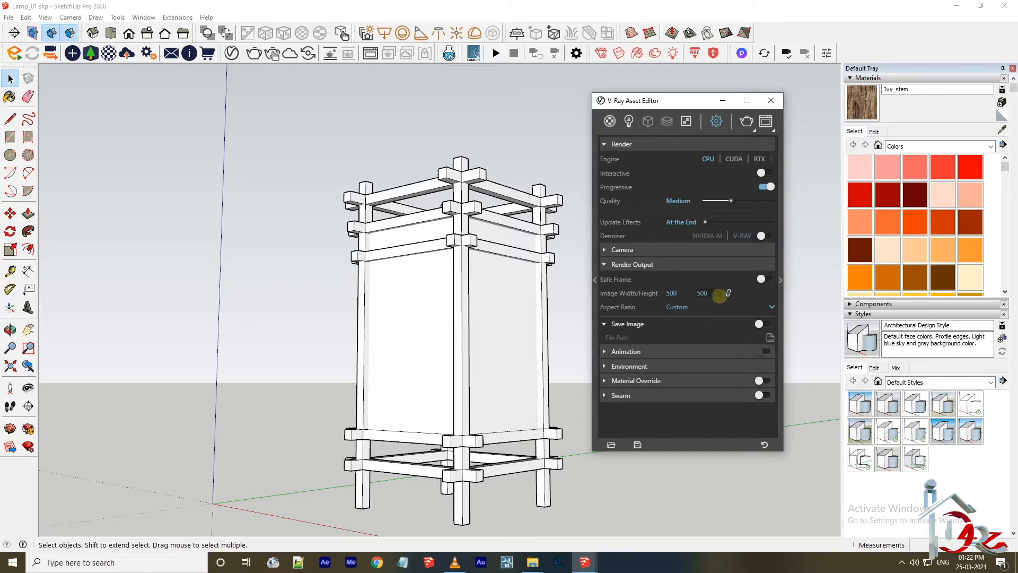
click(728, 293)
- Turn on Safe Frame, set the render output to 1200 by 1200, and close the V-Ray Asset Editor
click(761, 279)
double_click(671, 292)
text(1200)
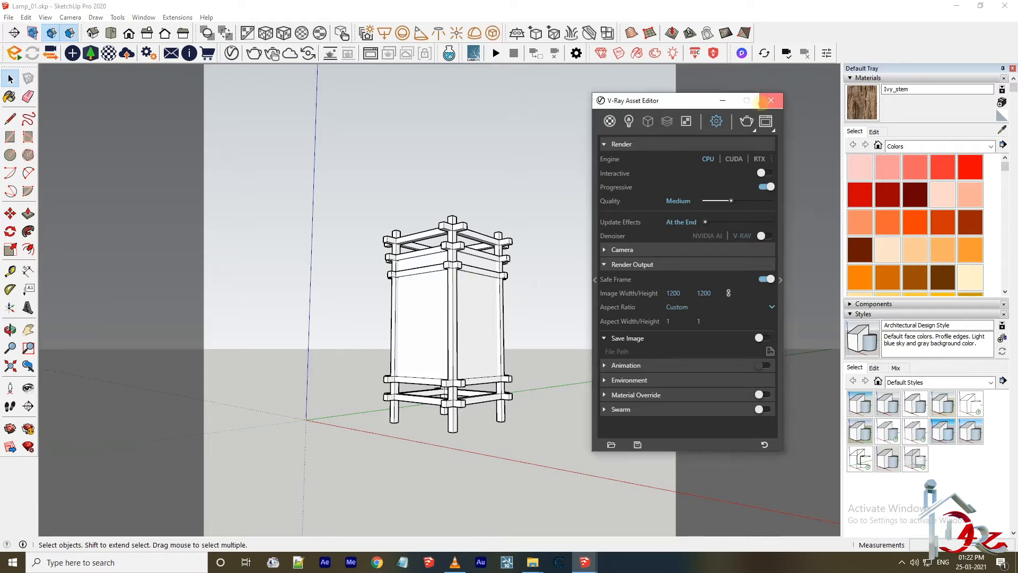
click(771, 101)
- Frame the whole lamp inside the safe frame in two-point perspective and save the view as a new scene
scroll(432, 391, up, 4)
middle_drag(396, 325, 447, 328)
click(74, 16)
click(106, 94)
drag(522, 218, 543, 224)
click(10, 78)
click(45, 18)
mouse_move(80, 207)
click(170, 207)
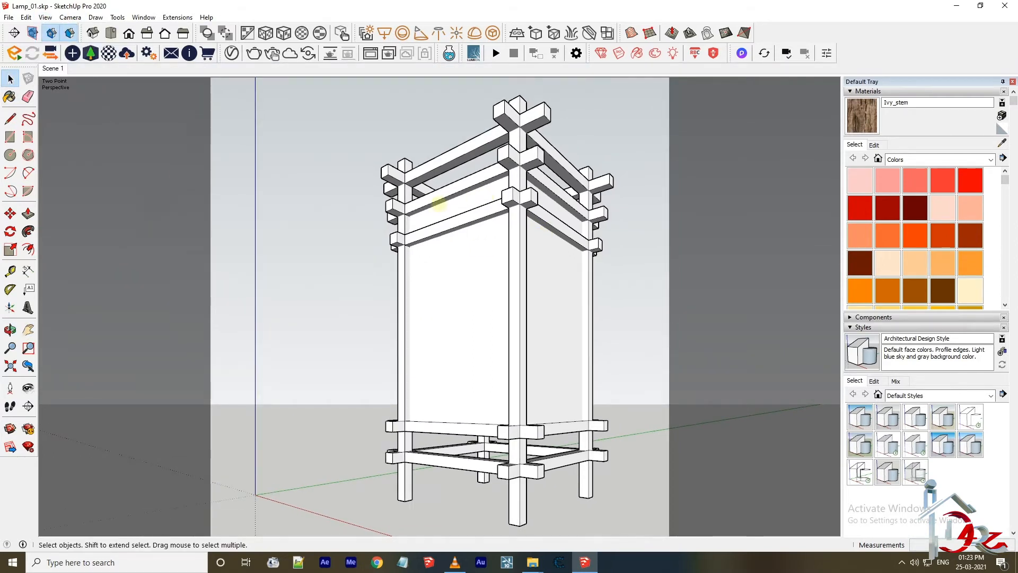
- Draw a large floor rectangle about 138' along one side on the ground around the lamp and make it a group
click(313, 230)
click(15, 333)
drag(283, 313, 363, 418)
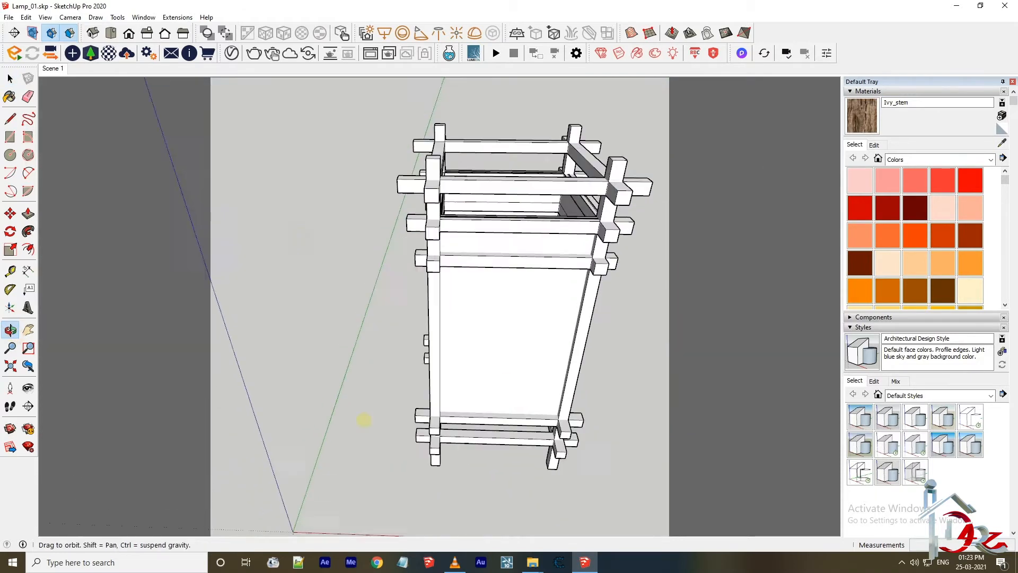
scroll(405, 334, down, 6)
key(r)
click(281, 449)
click(642, 250)
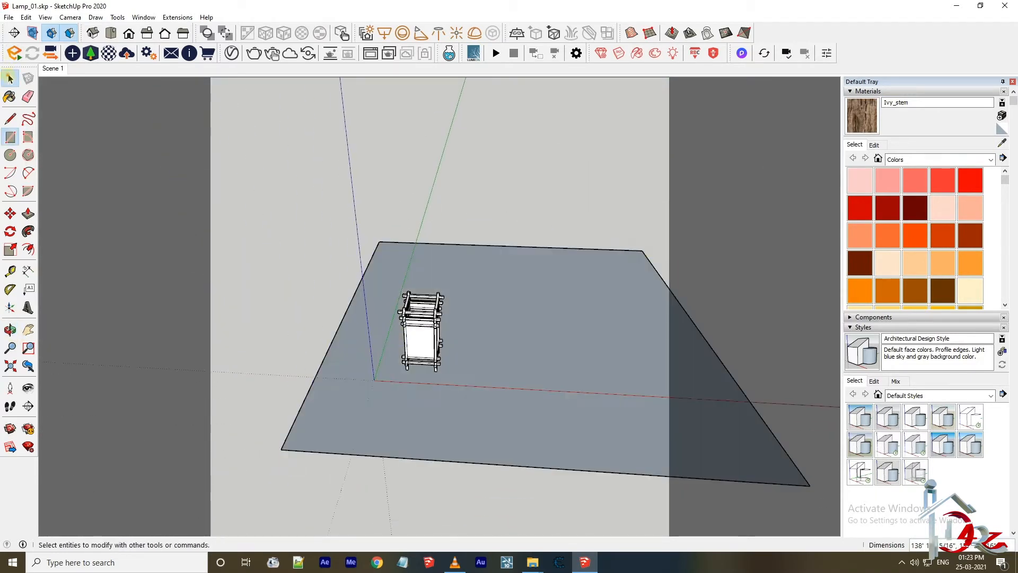
right_click(520, 318)
click(578, 205)
- Move the floor group forward along the ground so the lamp stands near its back edge
key(m)
click(615, 294)
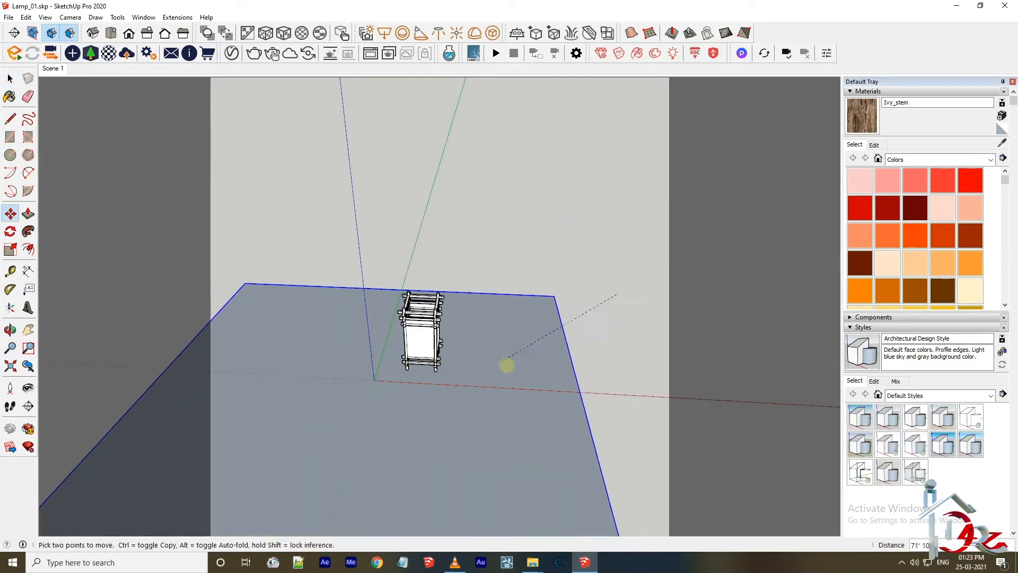
click(541, 365)
scroll(541, 293, down, 5)
click(541, 293)
key(Escape)
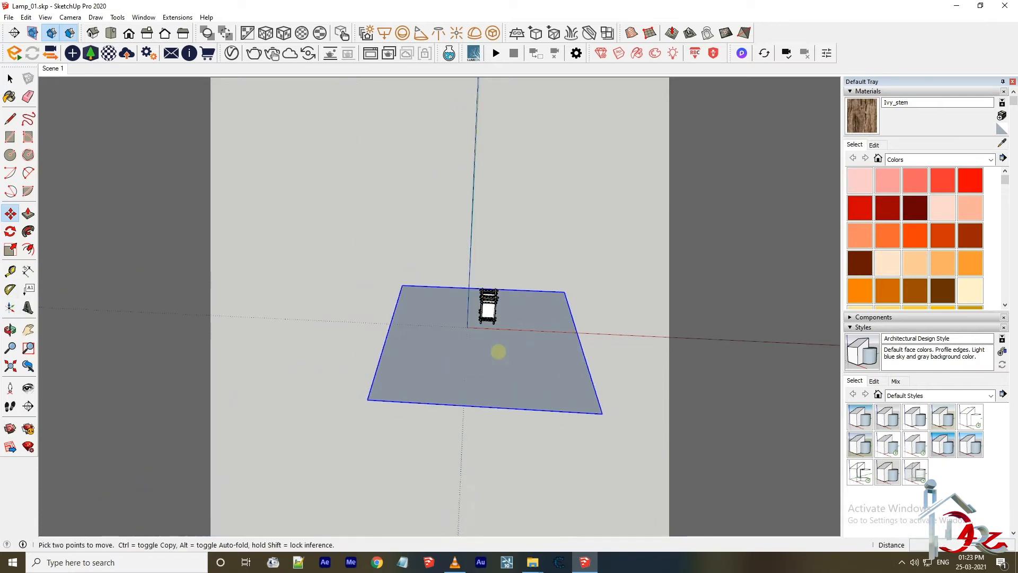
- Widen the floor by moving one side edge outward inside its group, and shift the whole floor sideways to roughly centre it on the lamp
click(9, 78)
double_click(455, 334)
click(574, 322)
key(m)
click(470, 439)
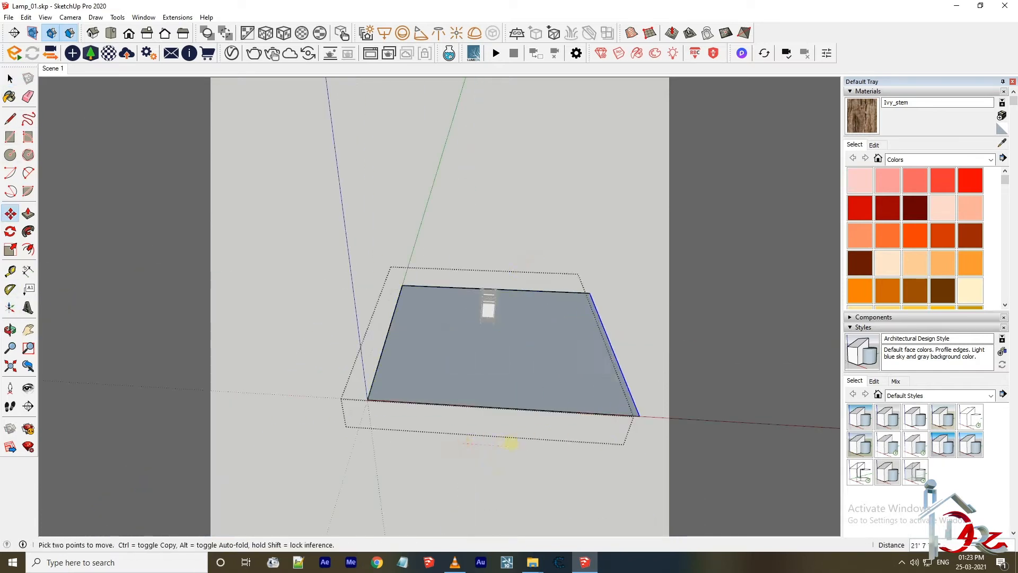
click(9, 79)
key(Escape)
key(m)
click(569, 351)
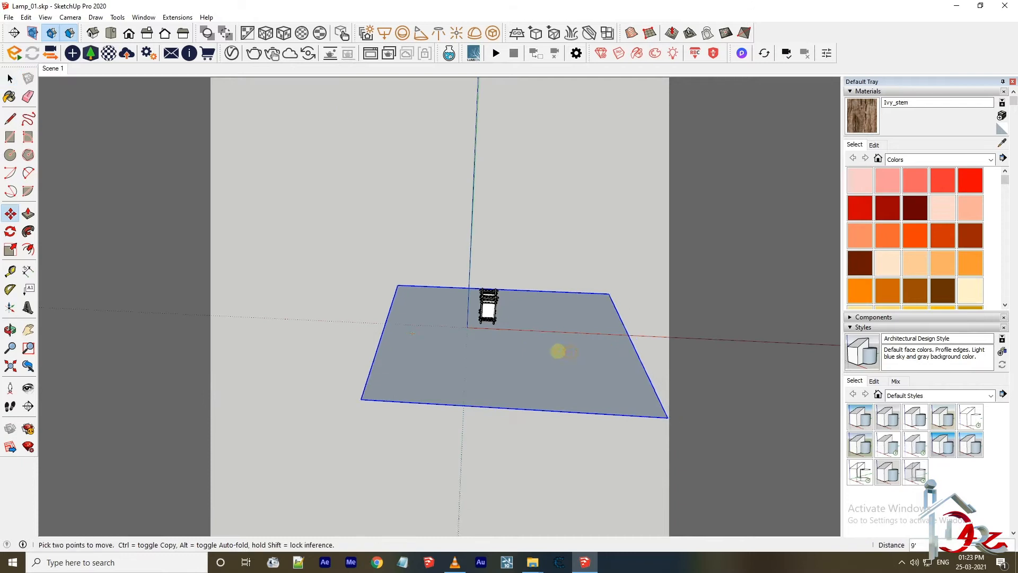
click(508, 351)
key(space)
- Inside the floor group, offset the outline inward to make a thin border and pull that border up into tall enclosing walls
double_click(453, 355)
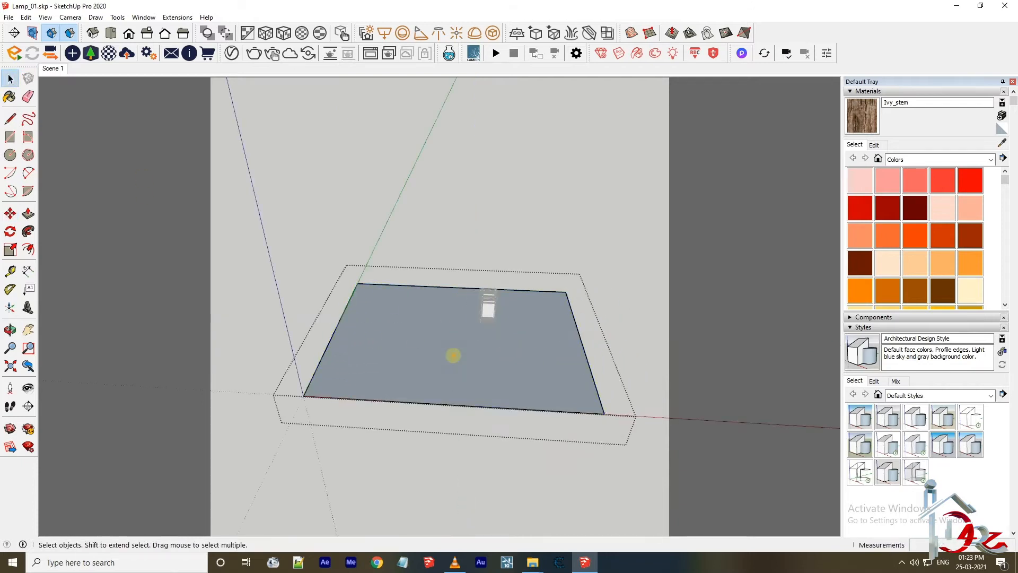
click(29, 250)
scroll(359, 307, up, 4)
click(320, 316)
scroll(321, 314, up, 4)
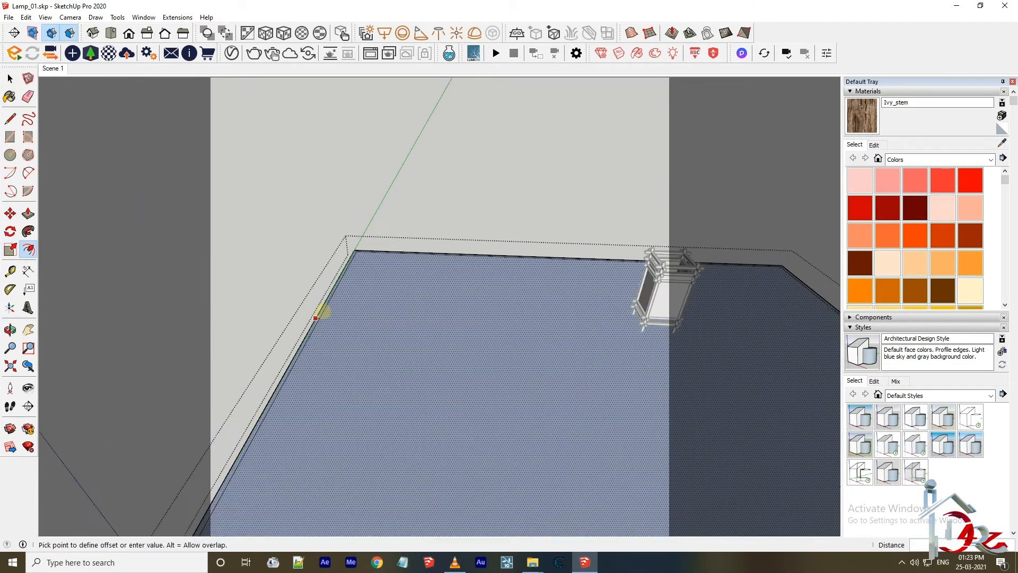
click(322, 313)
click(324, 302)
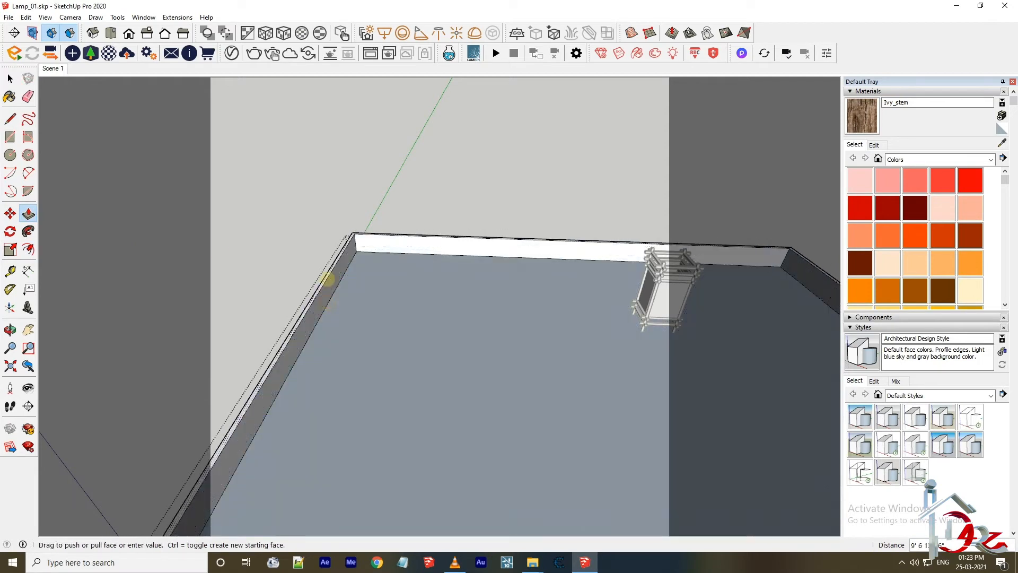
scroll(329, 278, down, 5)
click(348, 214)
key(space)
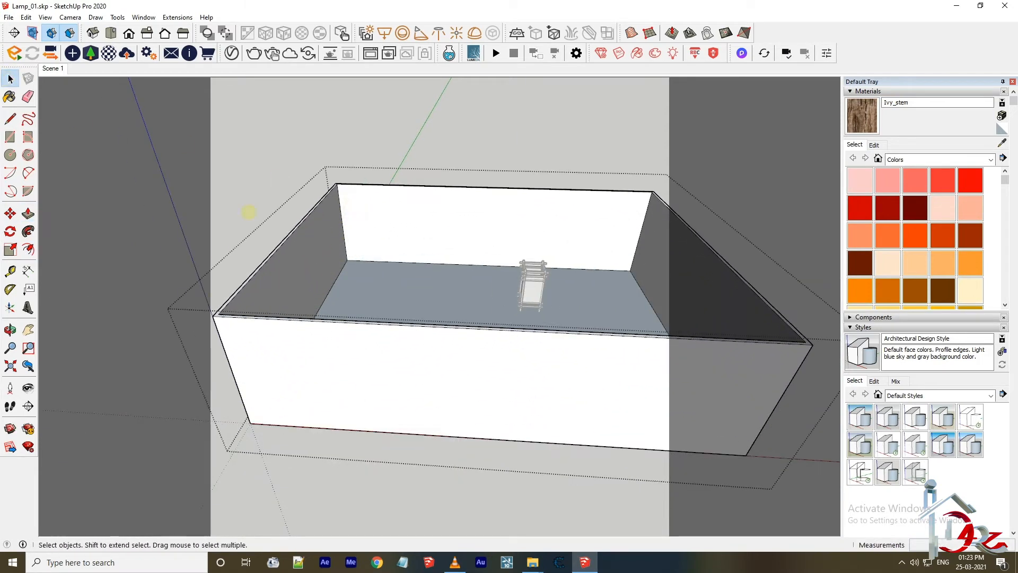
- Draw a rectangle across the wall tops to close the room with a ceiling
key(r)
click(212, 316)
click(652, 193)
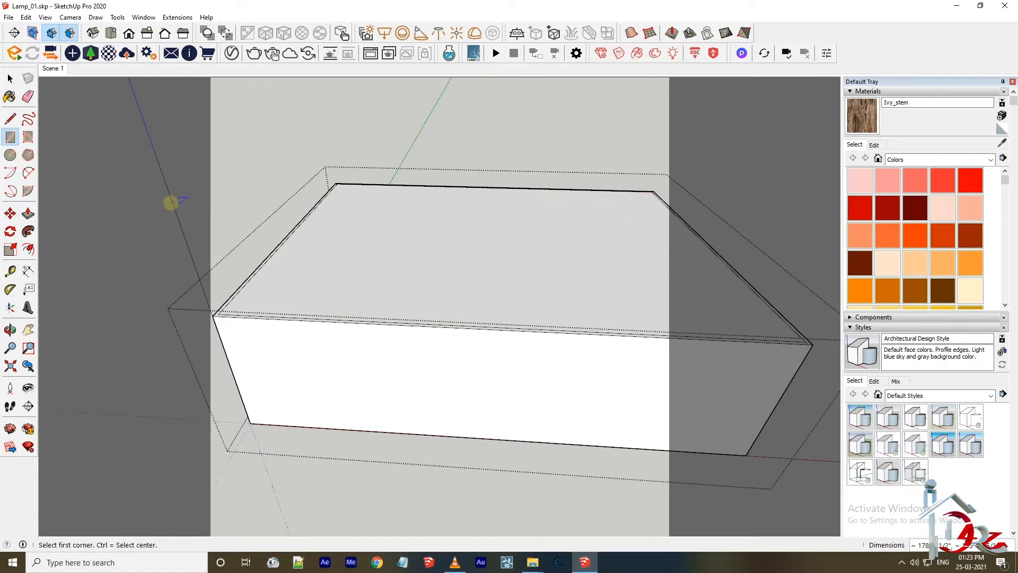
click(10, 79)
- Select all of the room's geometry, paint it with Color C02, and close the group
triple_click(485, 253)
click(915, 263)
click(485, 248)
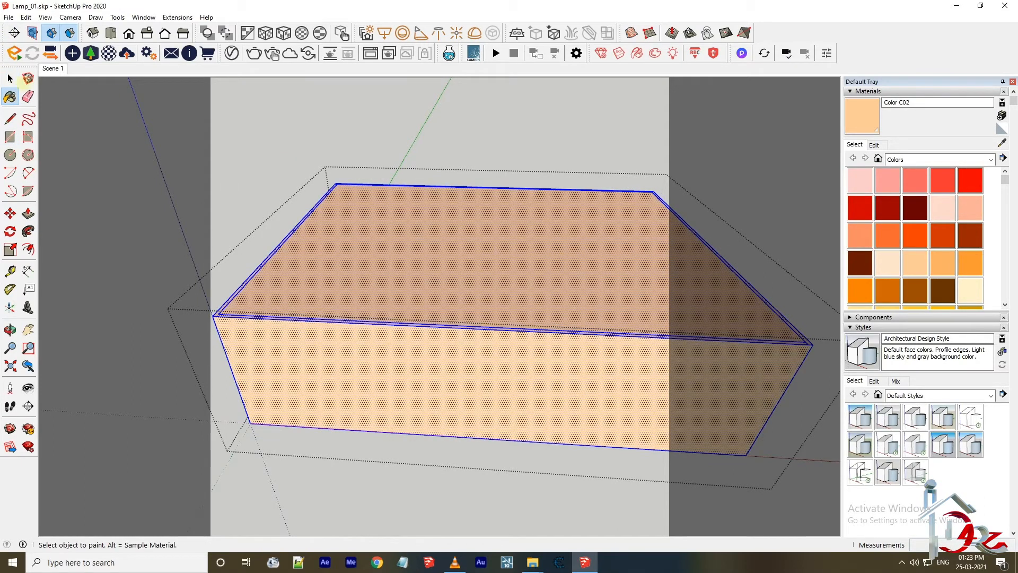
click(10, 79)
click(288, 140)
- Return to Scene 1 and rotate the room group about 21 degrees on the ground plane behind the lamp
click(52, 68)
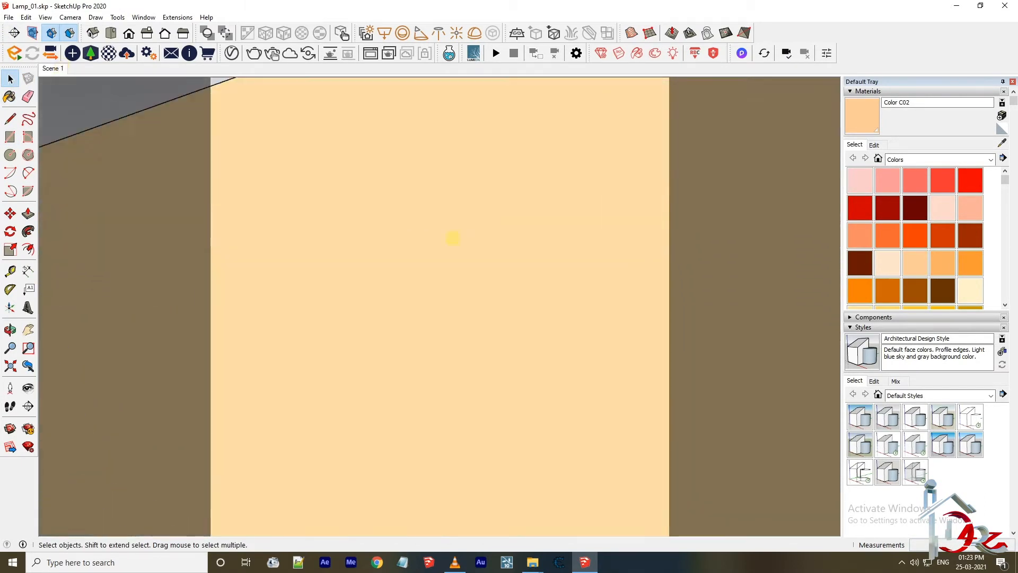
click(697, 298)
key(q)
click(450, 519)
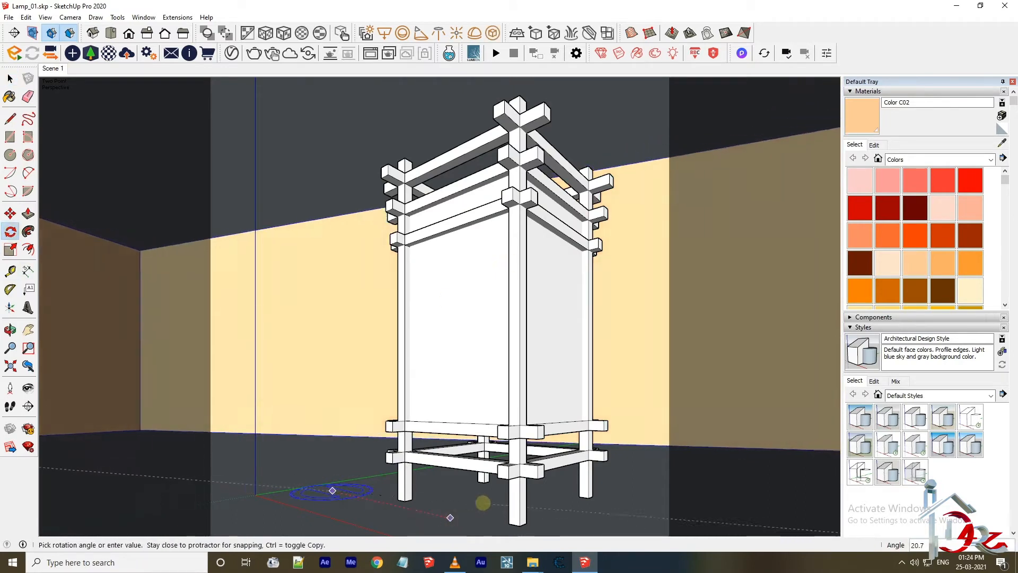
click(484, 499)
click(10, 79)
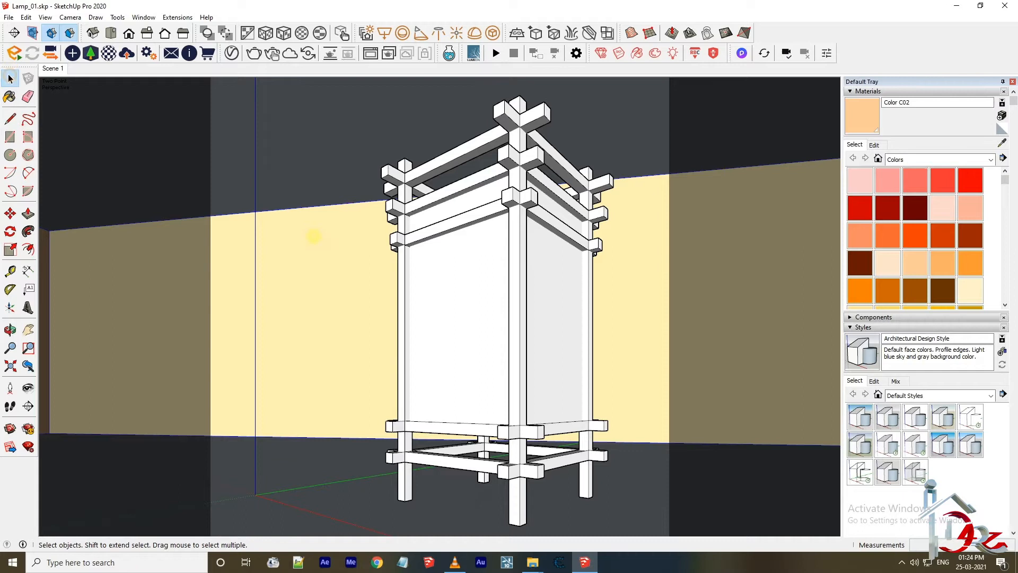
- Open the room group, paint its interior ceiling and floor faces with Color C02, and close the group
triple_click(312, 236)
click(9, 97)
click(341, 175)
key(space)
click(347, 185)
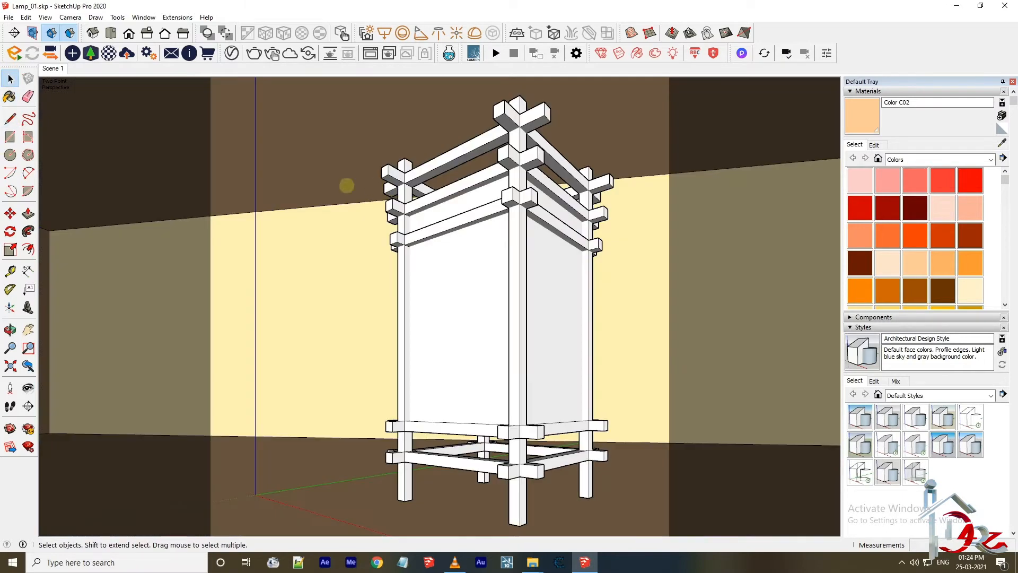
- Open the V-Ray material list with its parameters expanded and sample the room's surface to load Color C02
click(231, 53)
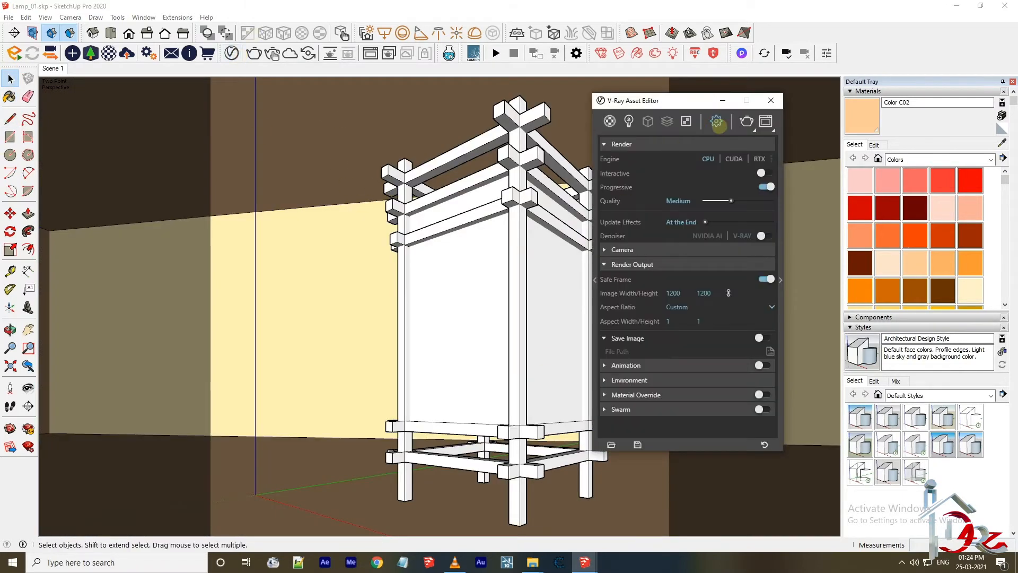
click(610, 121)
click(780, 280)
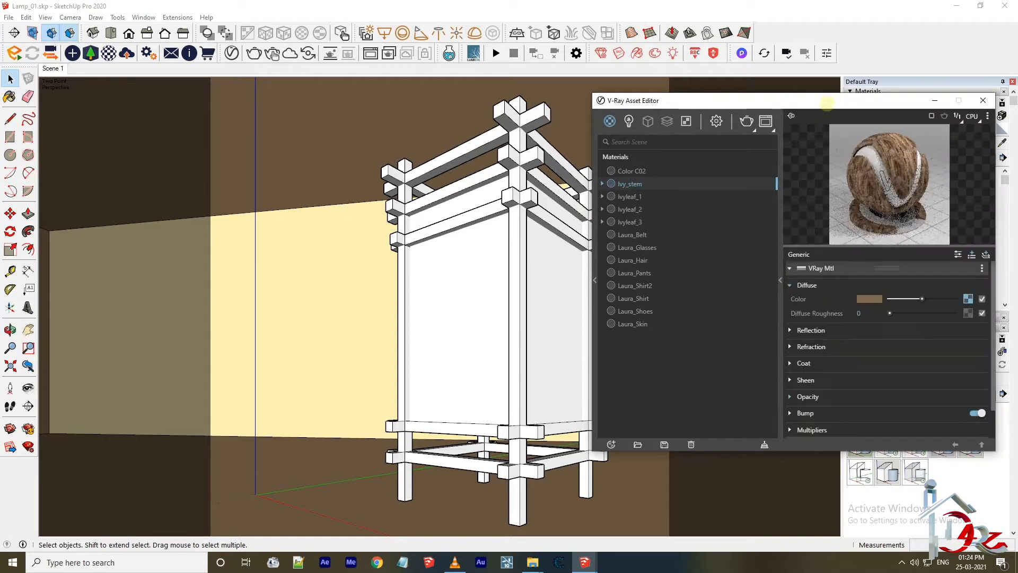
drag(827, 104, 735, 114)
key(b)
alt+click(328, 182)
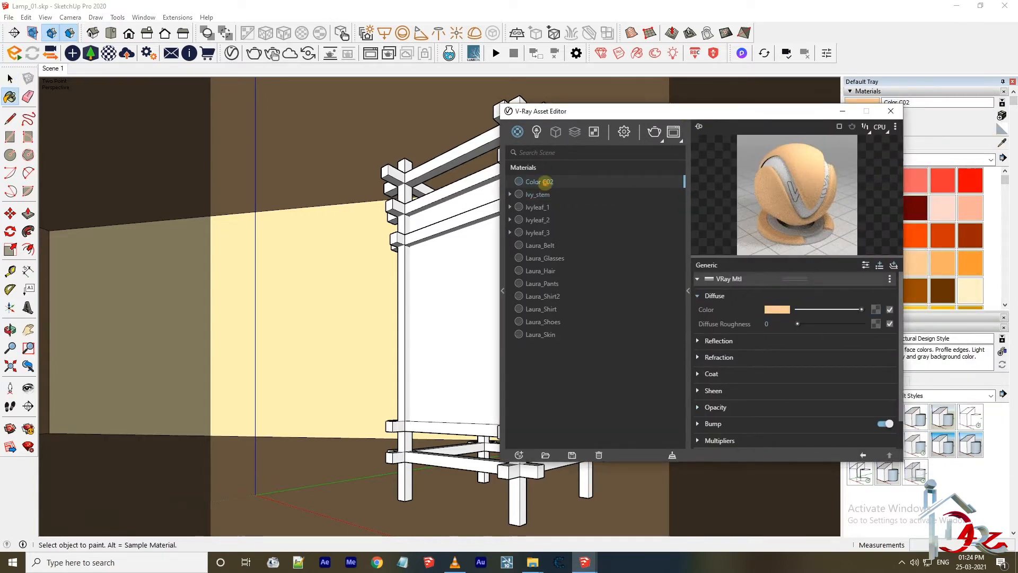
- Rename the room's V-Ray material as Box and set its diffuse colour to a near-black grey, about 0.2 in value
click(789, 310)
click(339, 313)
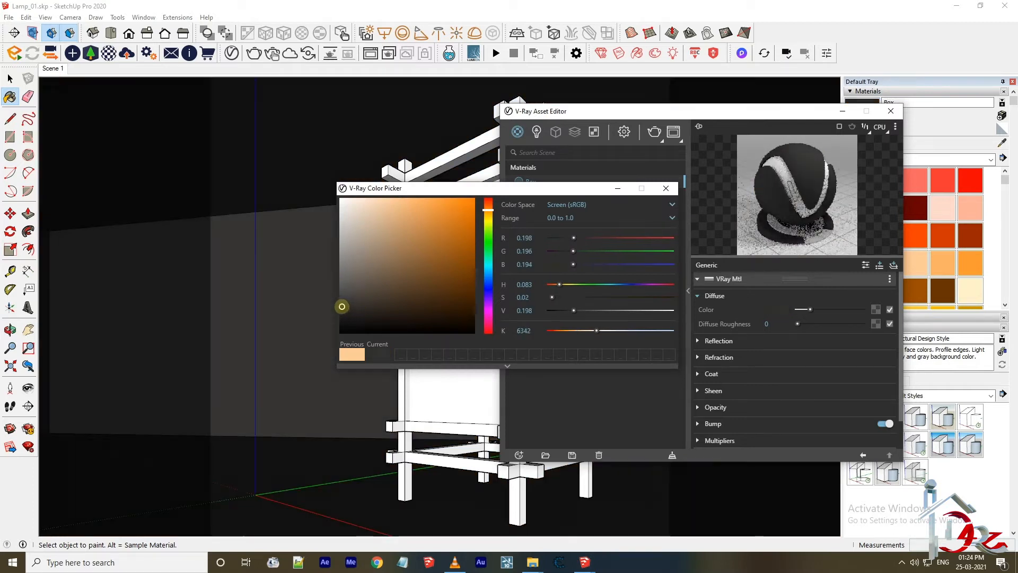
click(666, 188)
- Give the Box material a dark grey reflection colour with a reflection glossiness of 0.7, and close the material settings
click(719, 340)
drag(851, 361, 841, 359)
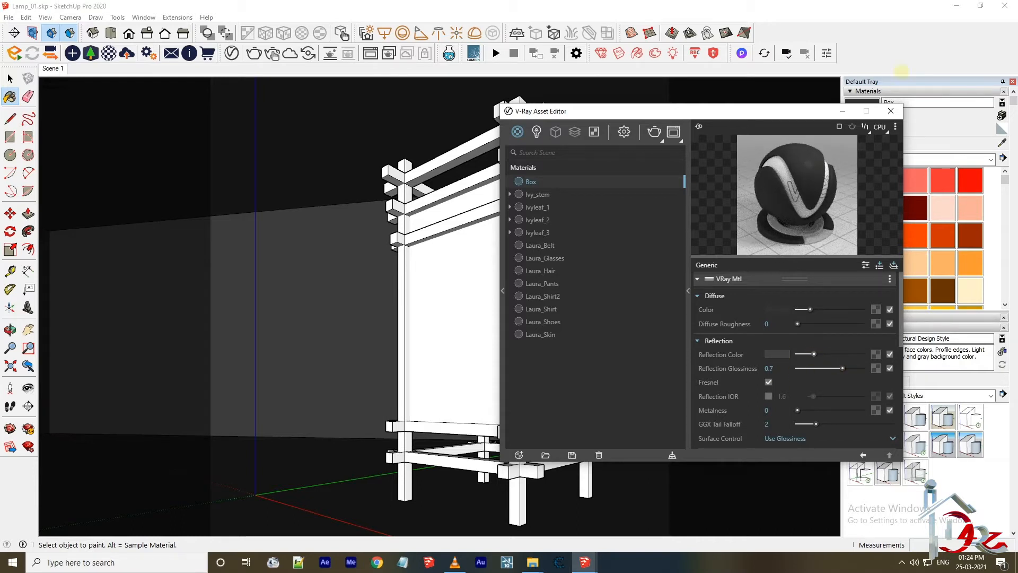
click(891, 111)
- Paint the lamp's outer frame with Color E02 and its inner panels with Color F05
scroll(938, 238, down, 3)
click(943, 217)
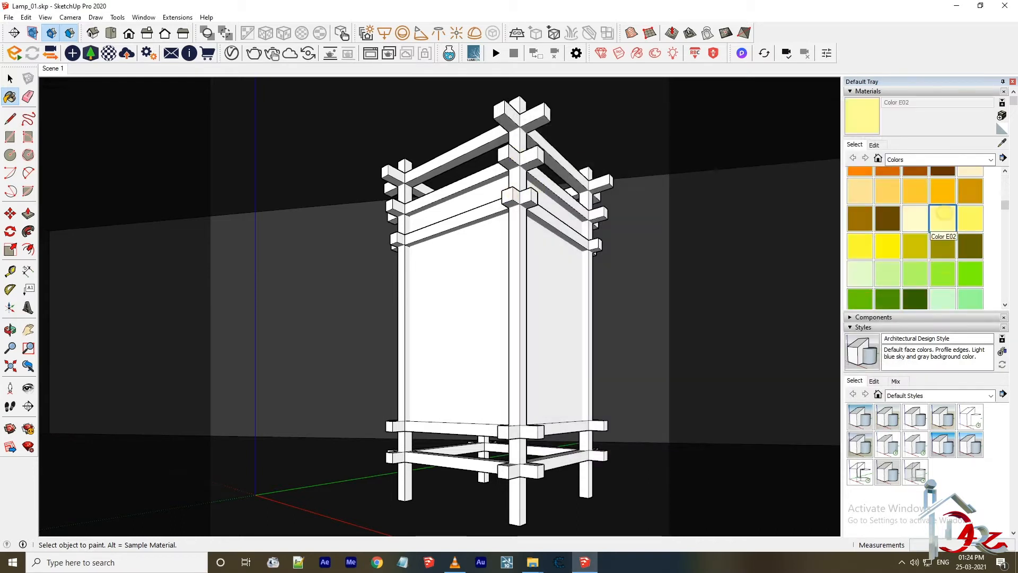
click(521, 116)
click(943, 274)
click(549, 270)
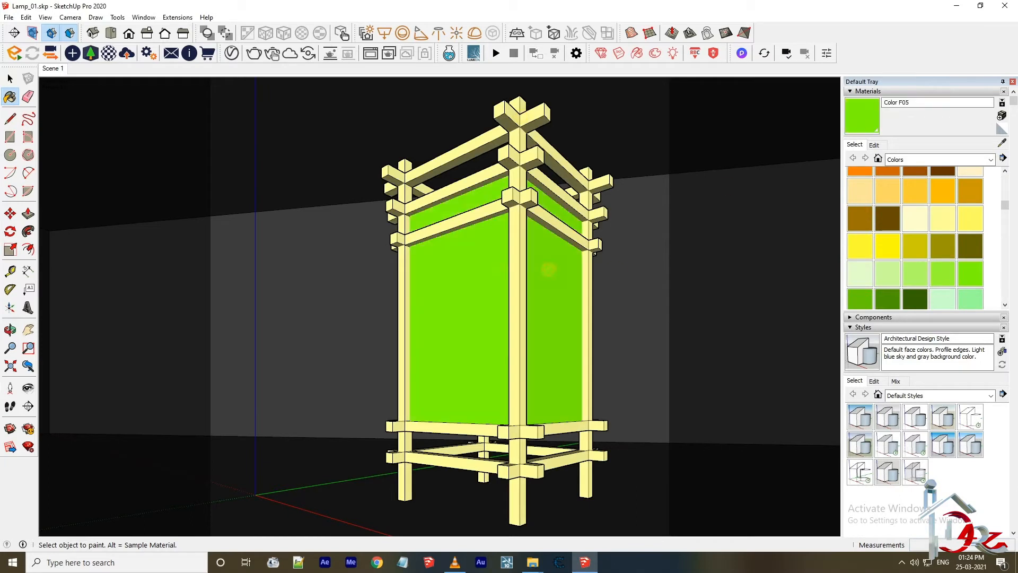
- Sample the lamp frame's Color E02 and rename that material as Outer Frame in the V-Ray material list
click(10, 79)
click(542, 155)
click(1002, 144)
click(522, 120)
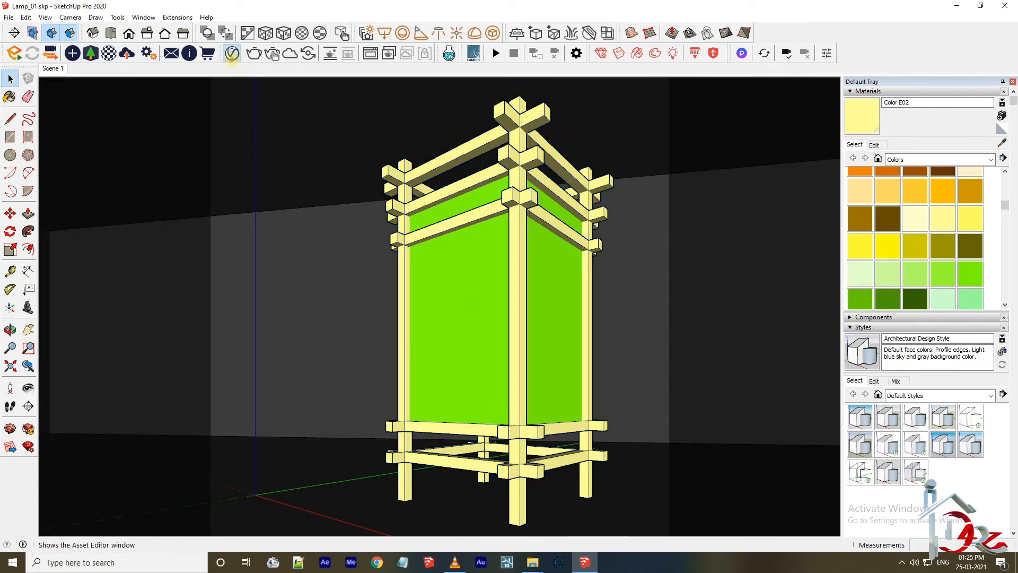
click(231, 53)
drag(644, 116, 533, 147)
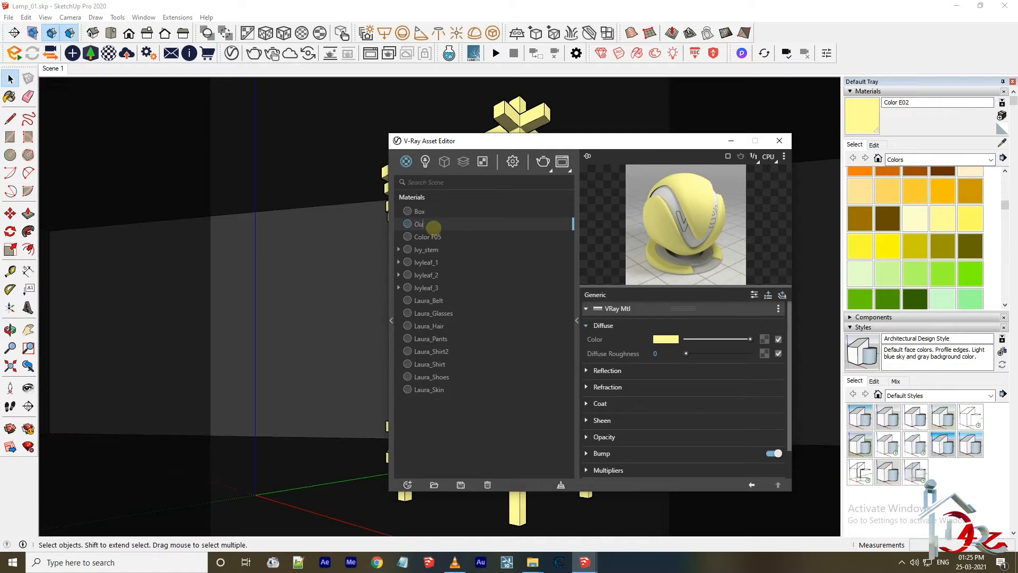
key(Return)
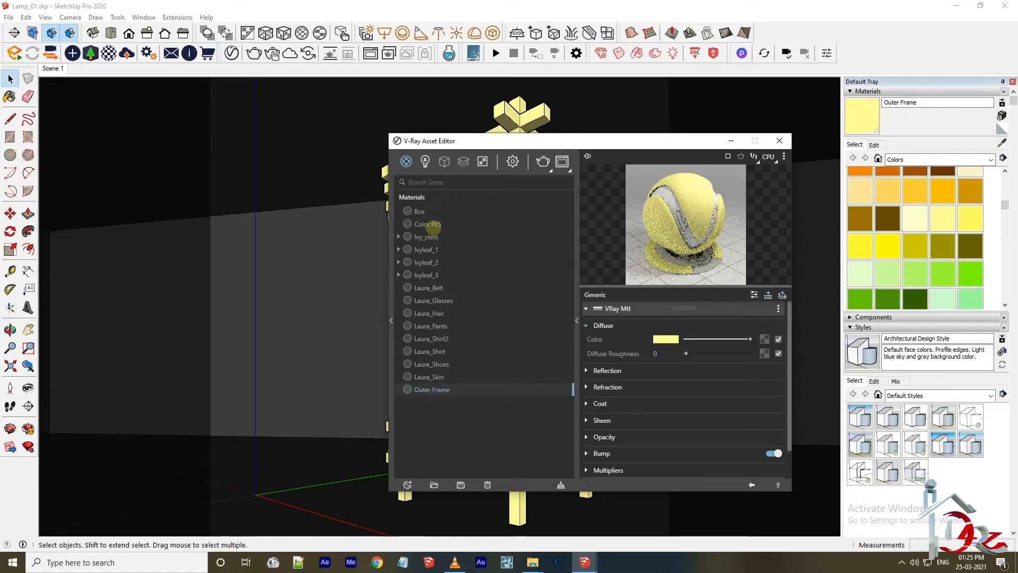
- Assign the Wood_1.jpg bitmap from the Texture folder to the Outer Frame material's diffuse colour
click(765, 338)
click(738, 168)
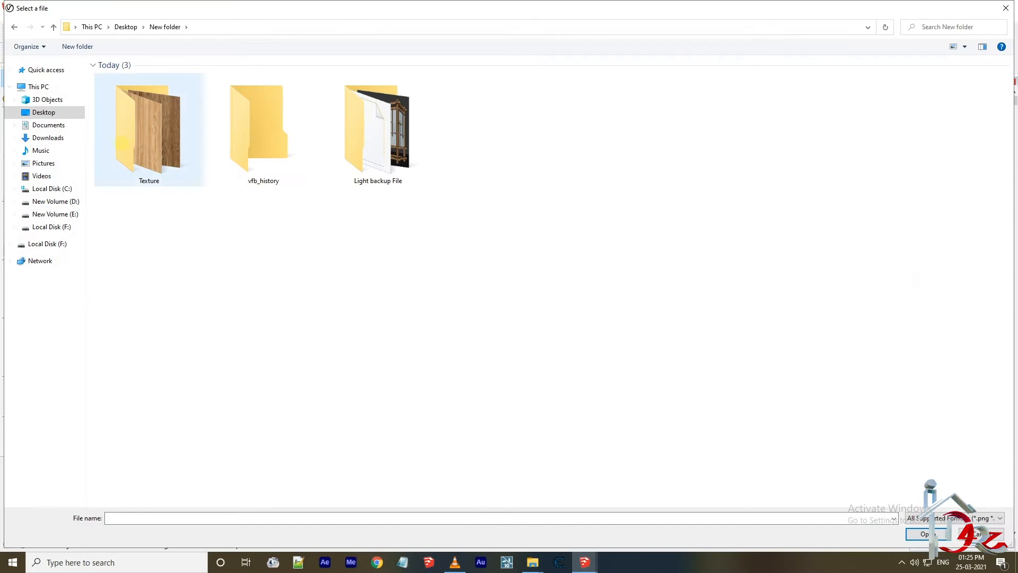
double_click(181, 151)
double_click(121, 86)
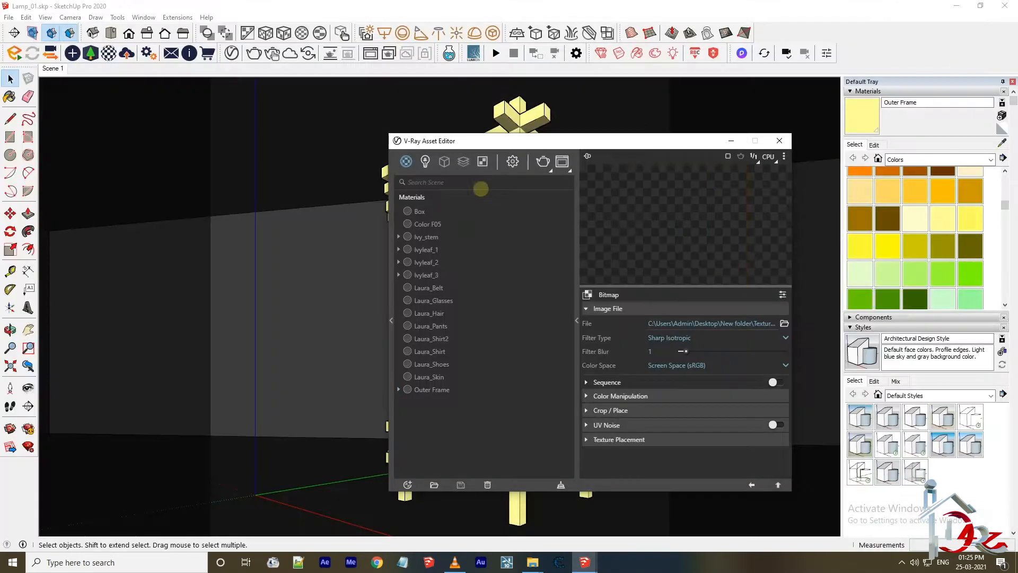
- Enlarge the Outer Frame's wood texture to a height of 5' 1 1/4", keeping its proportions
drag(794, 143, 472, 96)
click(889, 144)
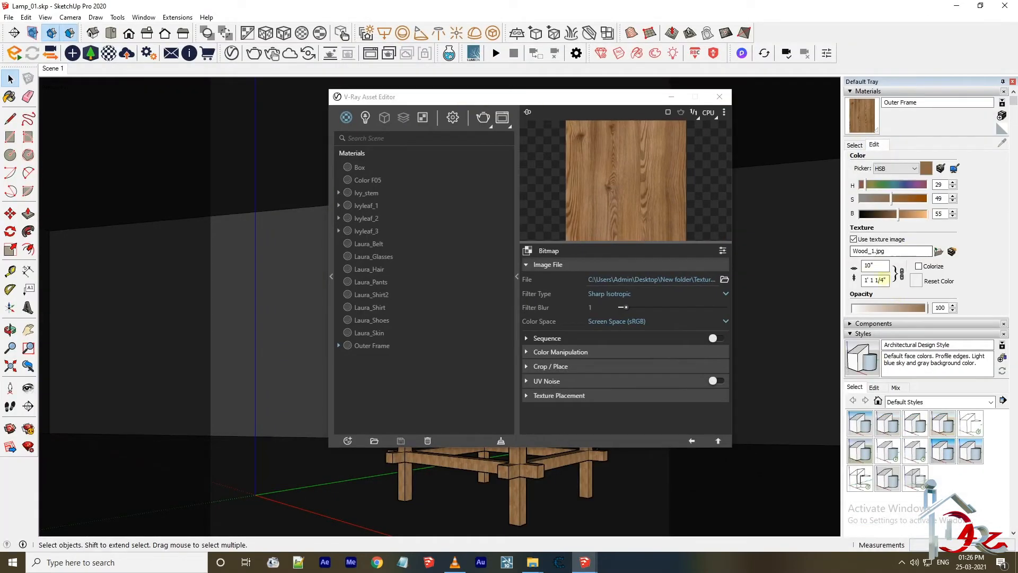
drag(567, 97, 519, 276)
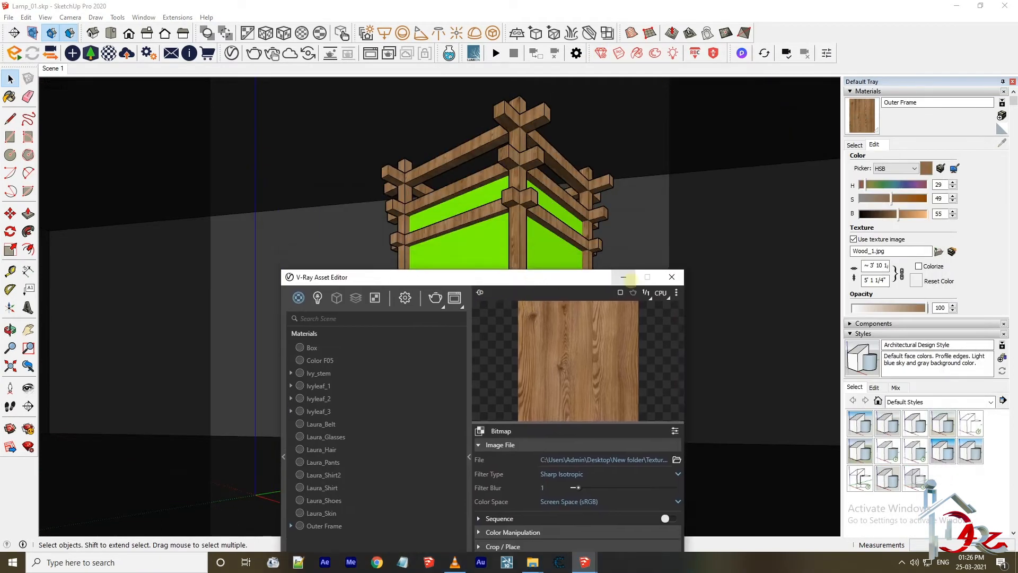
- Create a V-Ray Two Sided material and name it Glow layer
drag(629, 280, 714, 91)
click(385, 431)
mouse_move(401, 417)
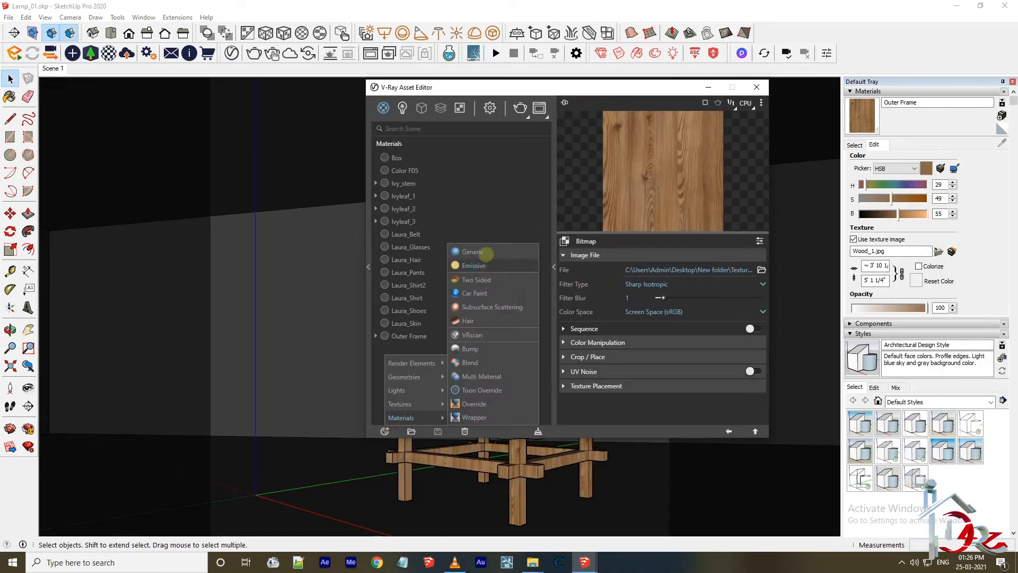
click(475, 279)
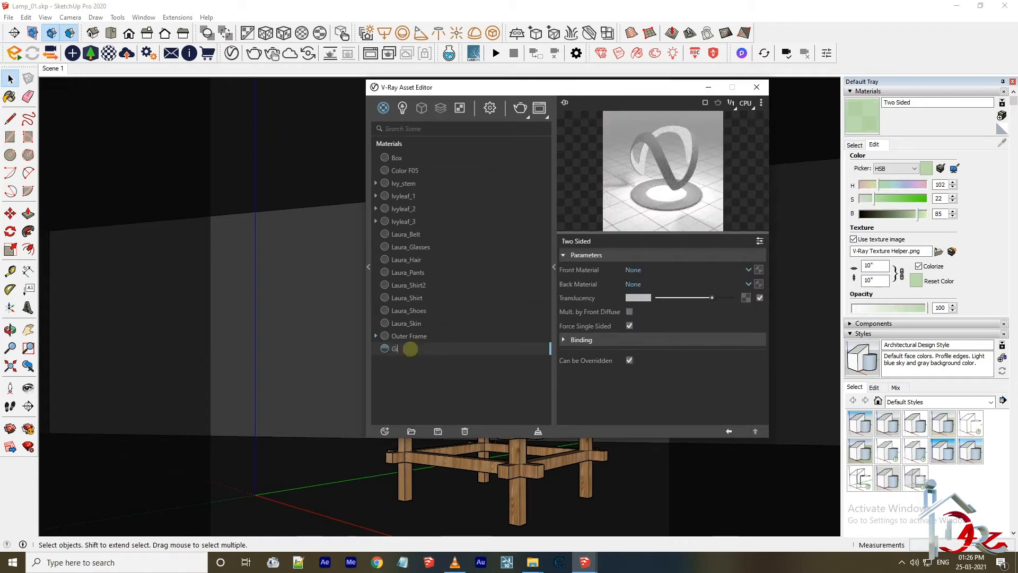
text(Glow layer)
key(Return)
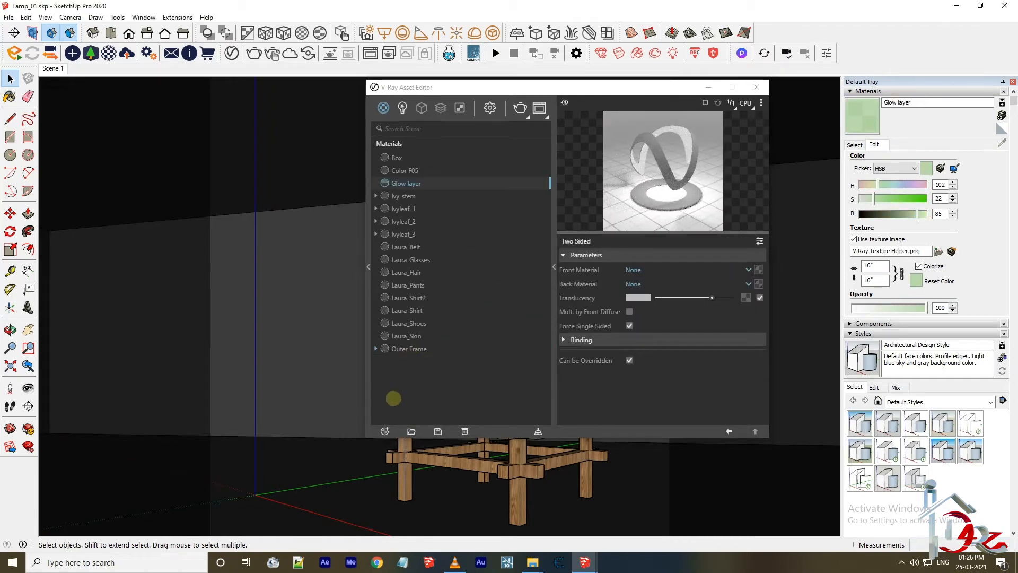
- Create a Generic V-Ray material named Yellow_ivory and give it a pale ivory-orange diffuse colour
click(385, 431)
mouse_move(425, 417)
click(486, 252)
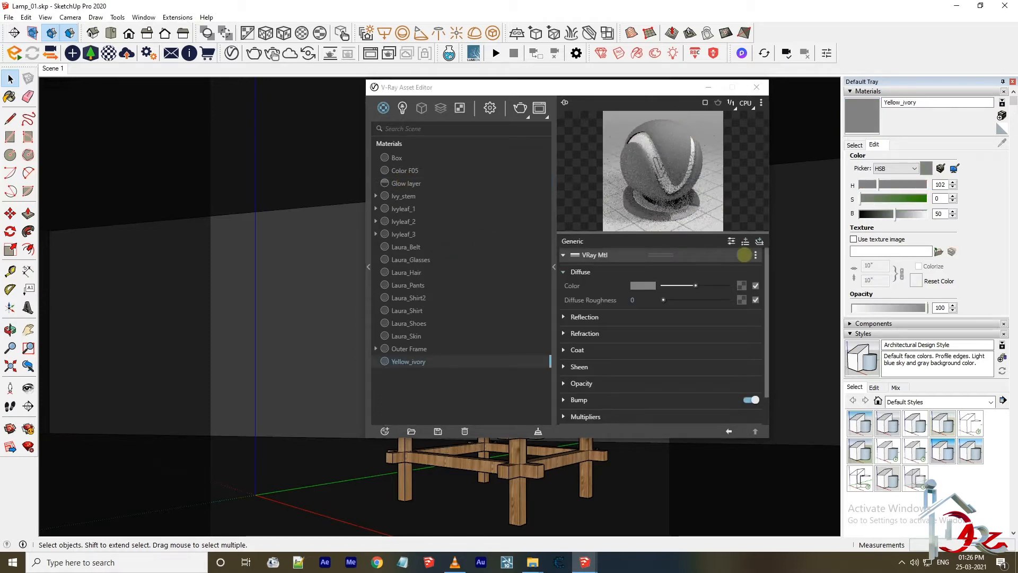
click(643, 286)
click(488, 211)
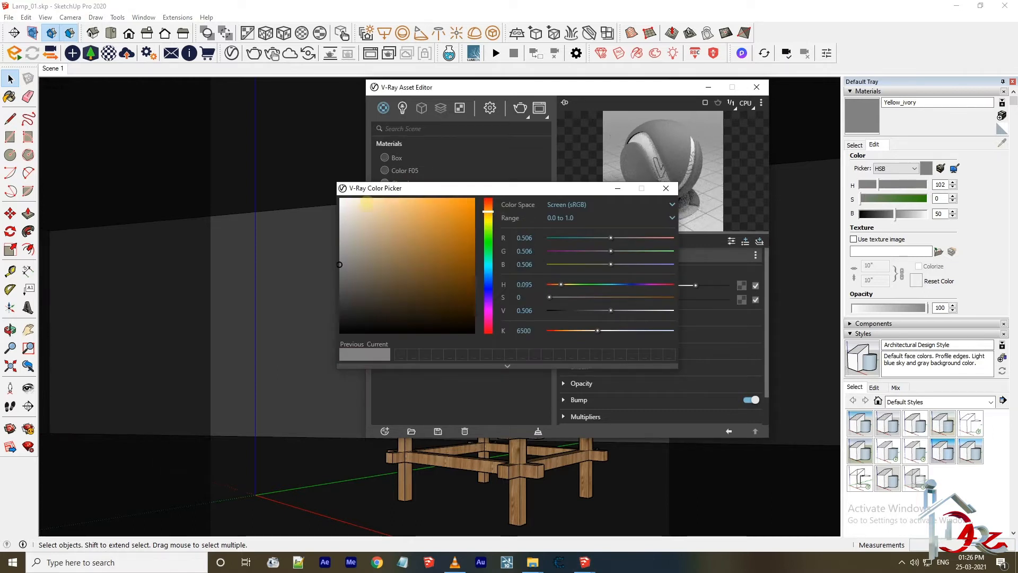
click(367, 203)
click(666, 188)
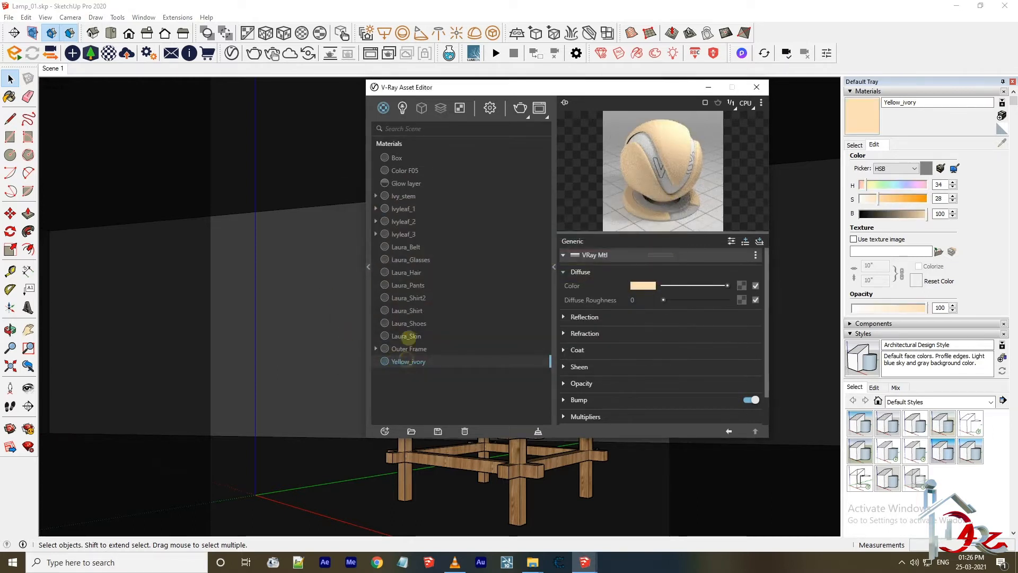
- Set both the front and back material of Glow layer to Yellow_ivory
click(402, 170)
click(405, 183)
click(672, 269)
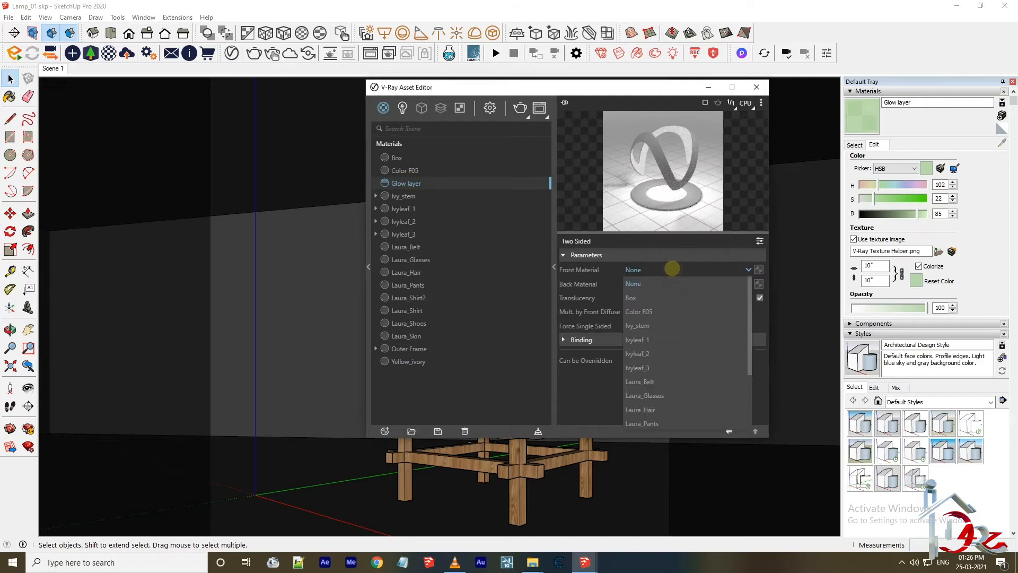
click(642, 422)
click(653, 283)
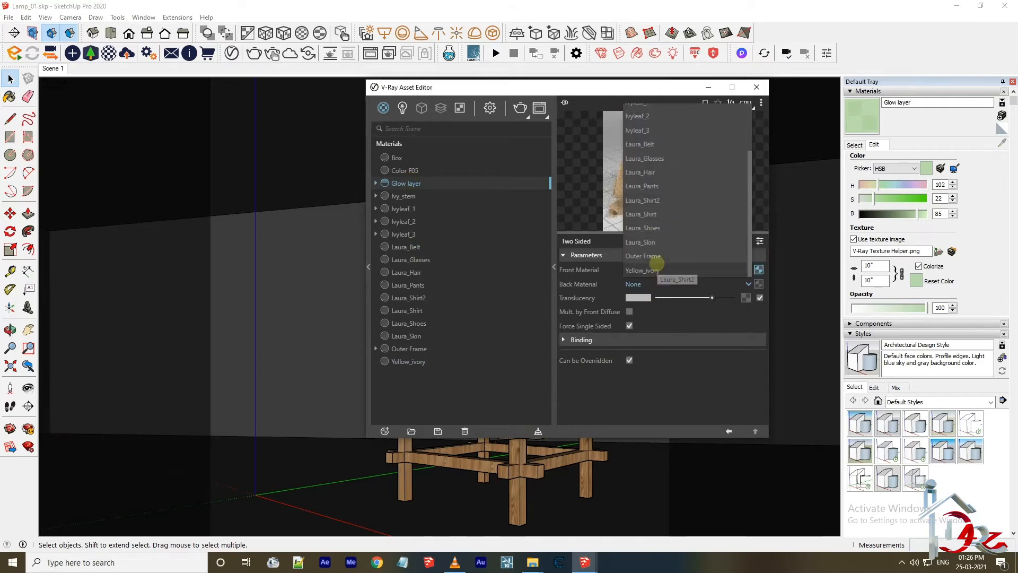
click(654, 269)
drag(694, 296, 708, 298)
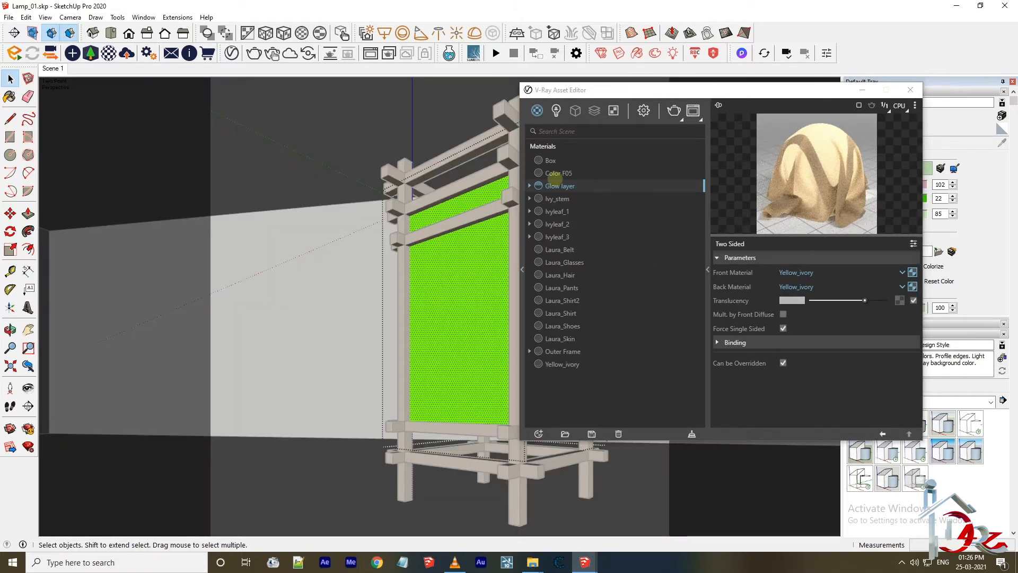
- Apply Glow layer to the selected panel faces inside the lamp and close the material editor
right_click(553, 183)
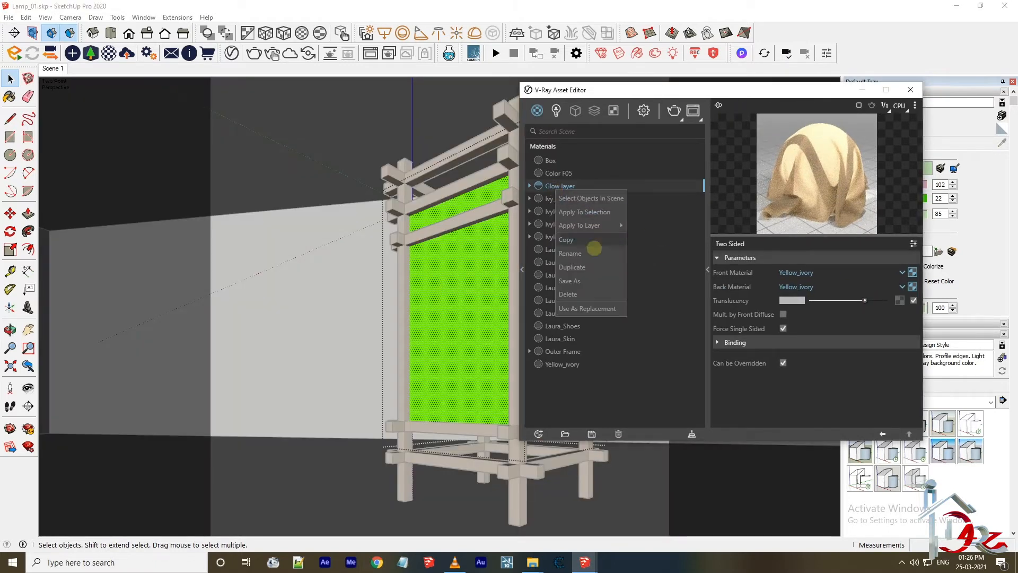
click(594, 214)
click(910, 90)
- Reposition the Glow layer texture on the lamp's large front panel so its pattern is scaled up, and accept the placement
right_click(467, 281)
mouse_move(509, 246)
click(626, 244)
drag(469, 289, 418, 411)
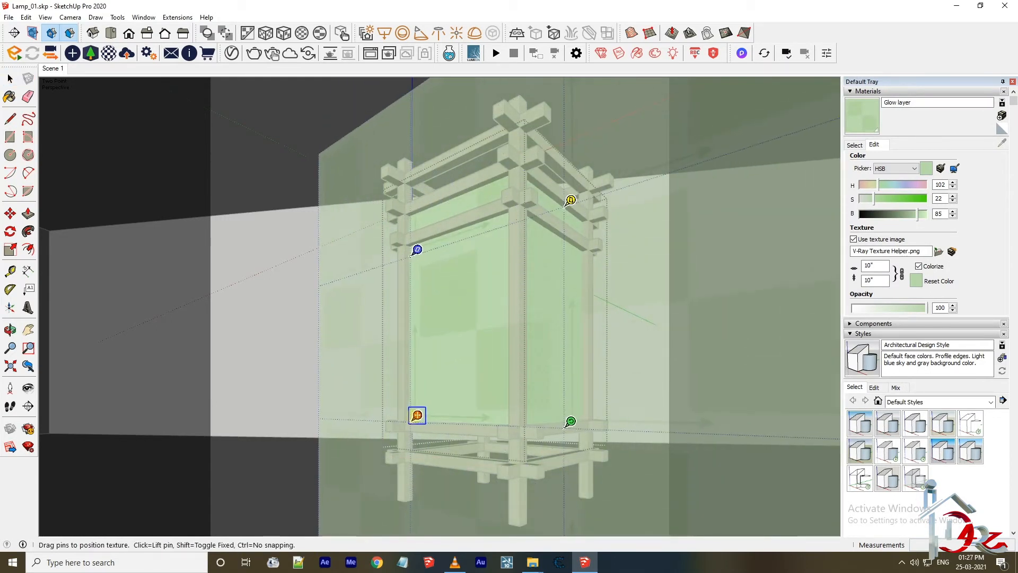
right_click(448, 333)
click(455, 337)
- Adjust the front panel's texture position again and sample it to paint the lamp's other panels to match
right_click(473, 313)
mouse_move(557, 247)
click(604, 246)
drag(493, 307, 469, 307)
right_click(470, 304)
click(478, 307)
key(b)
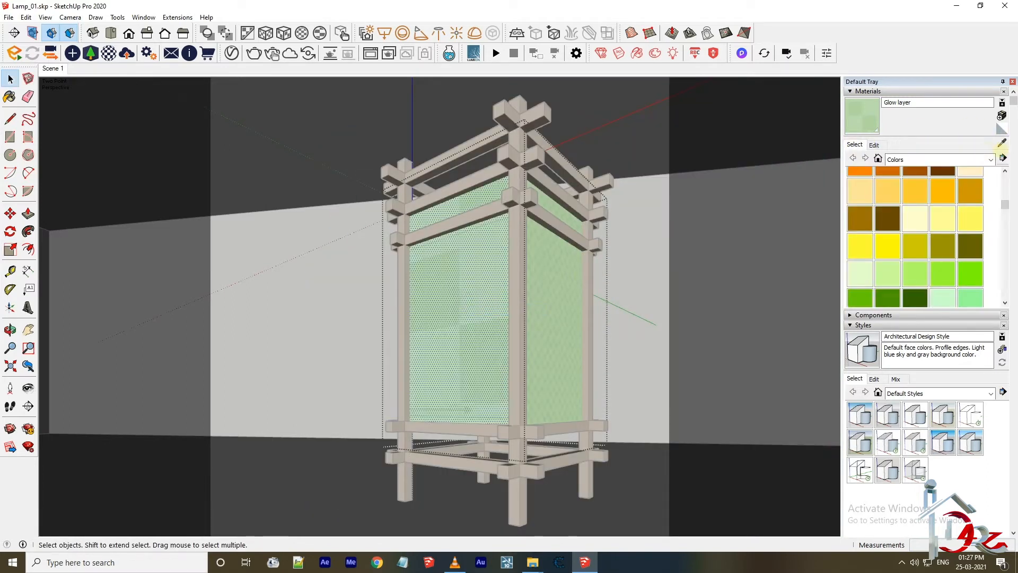
key(space)
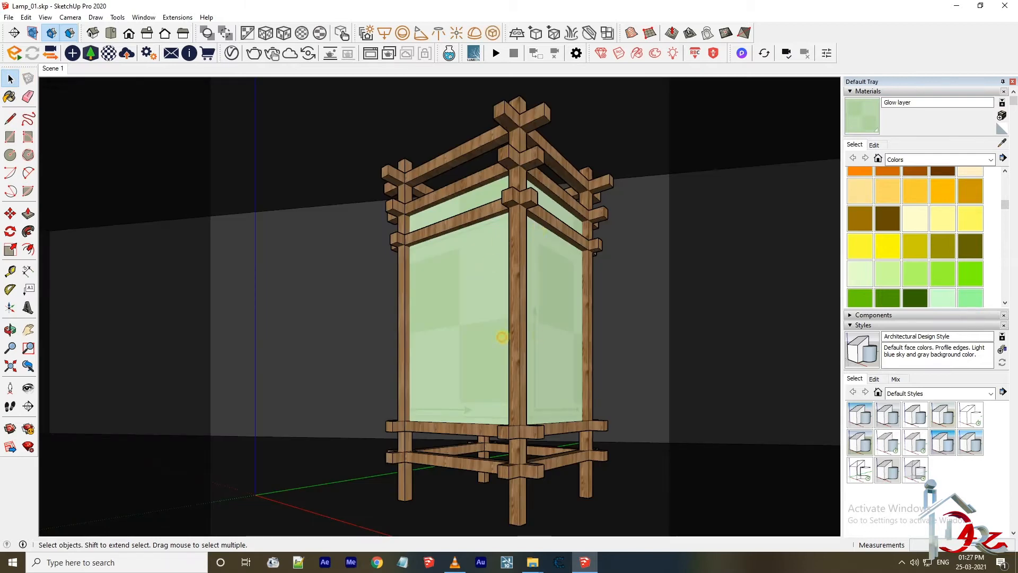
- Place a V-Ray Sphere Light over the lamp in the Top view
click(502, 337)
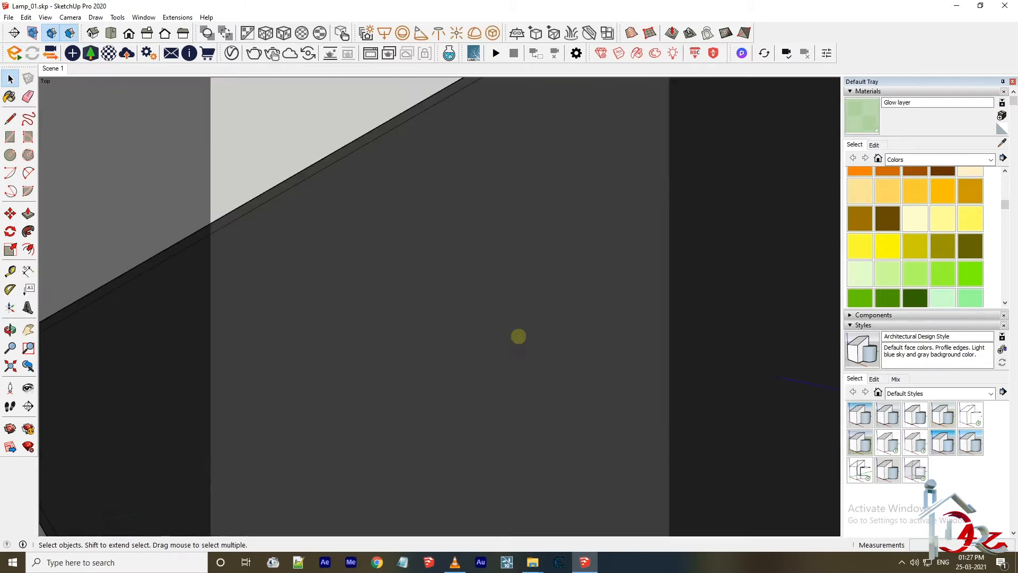
key(z)
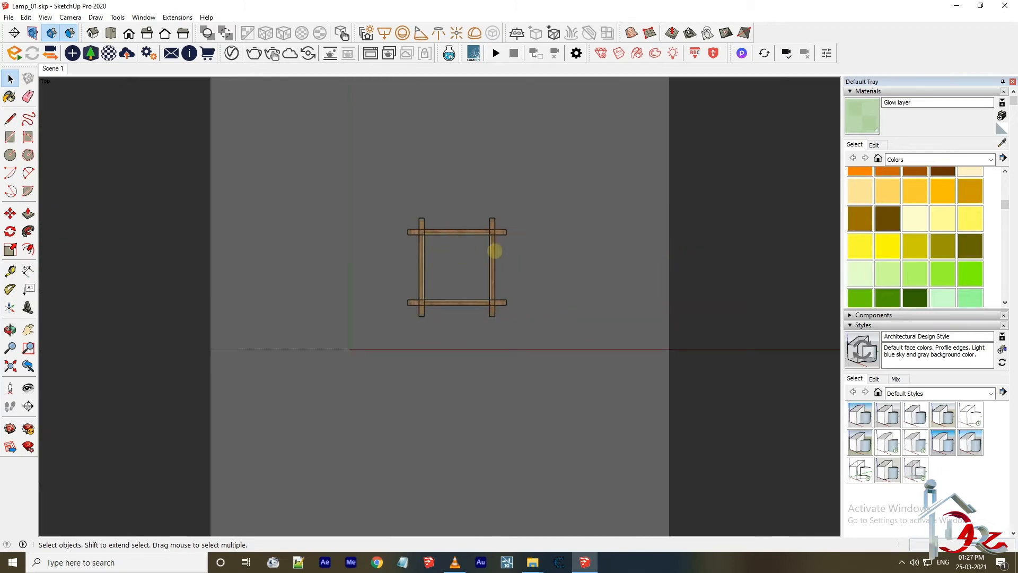
click(403, 32)
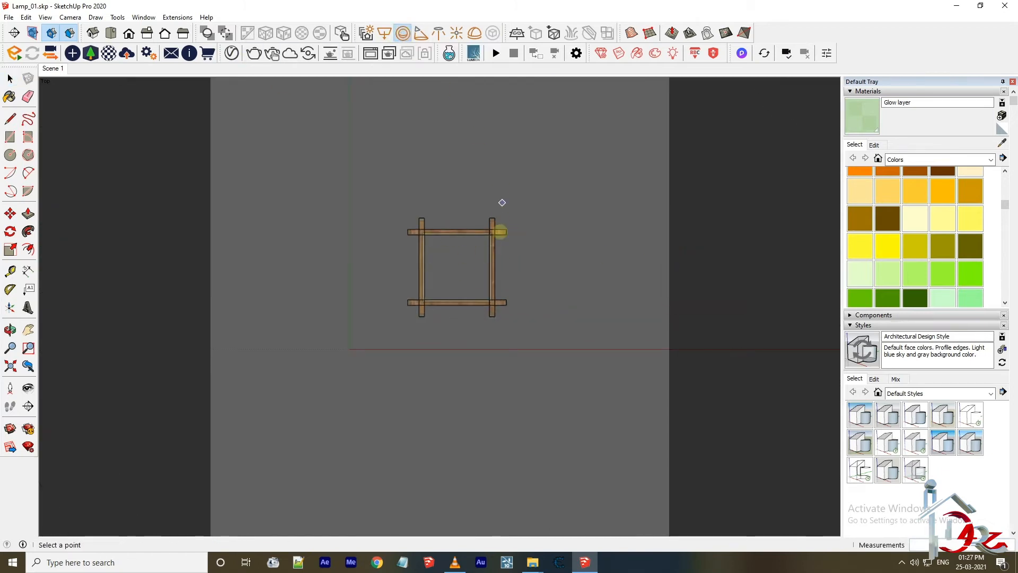
scroll(491, 254, up, 2)
click(522, 260)
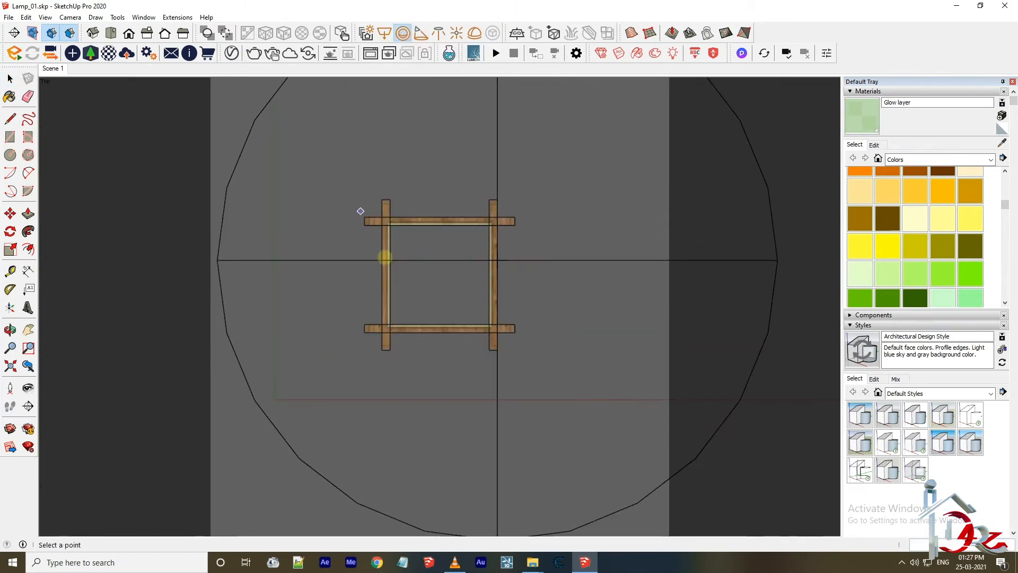
- Move the sphere light to the lamp's centre in plan, and lower it to the middle of the panels in Front view
click(8, 79)
click(510, 259)
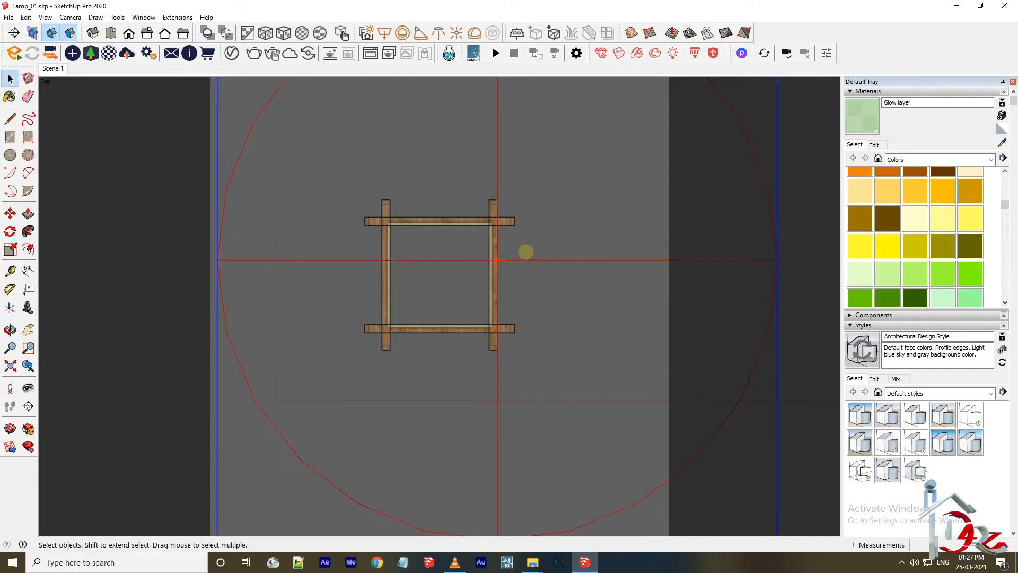
scroll(512, 269, down, 3)
scroll(492, 272, down, 3)
shift+click(333, 169)
scroll(518, 233, up, 4)
key(m)
click(523, 308)
click(129, 32)
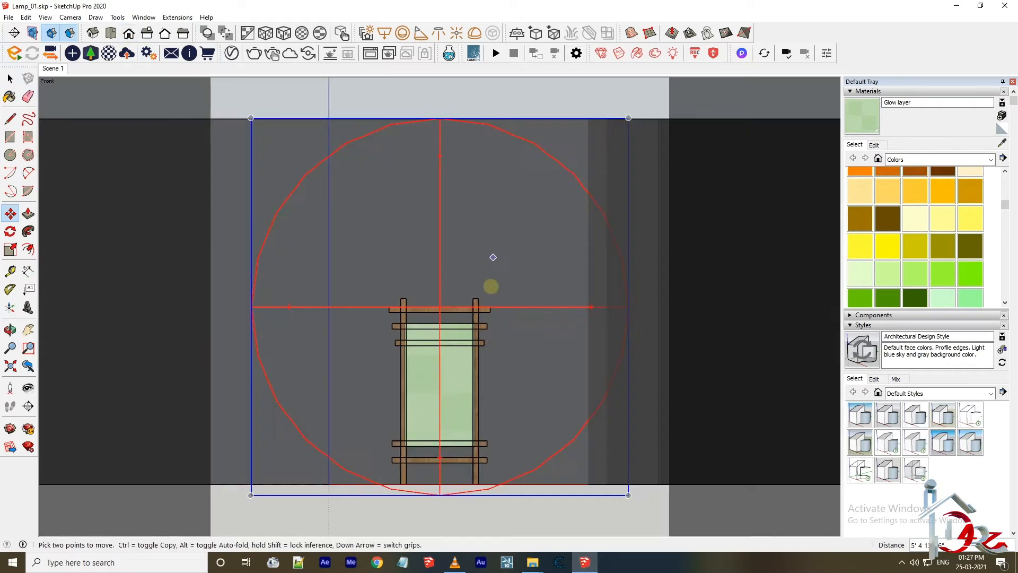
click(514, 423)
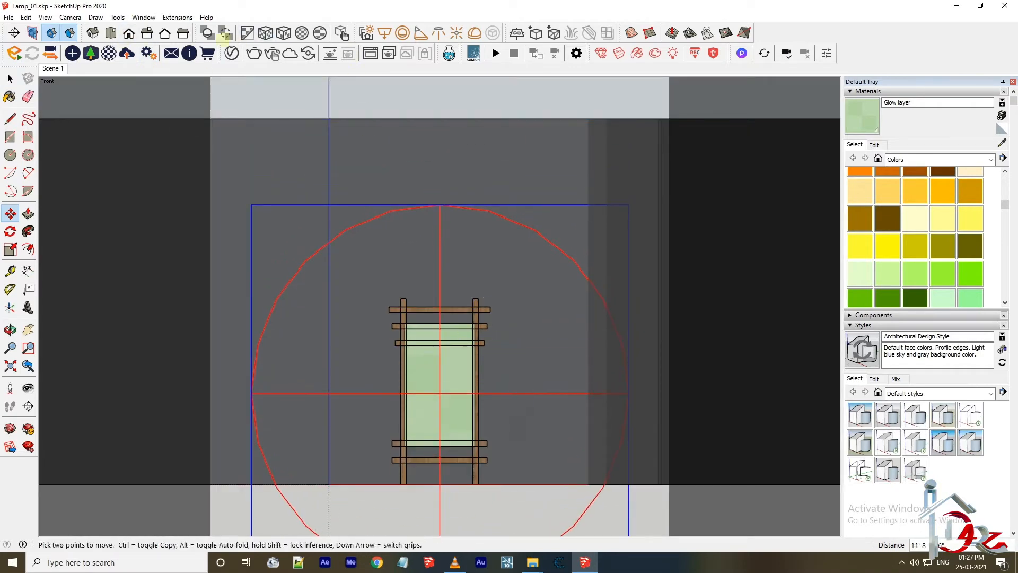
- Set the Sphere Light's size to 40 in the V-Ray light settings and return to Scene 1
click(232, 53)
click(556, 111)
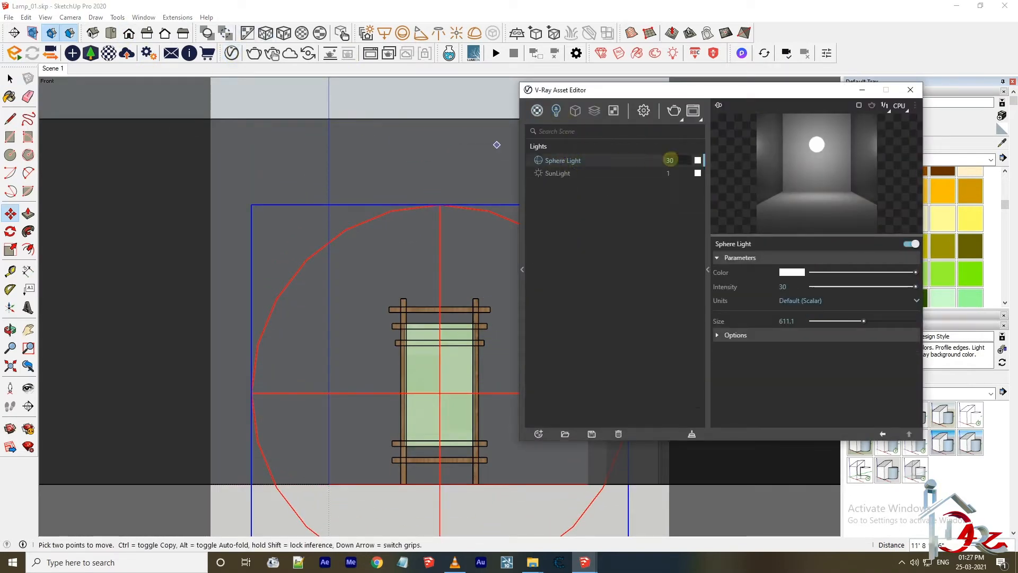
drag(840, 321, 819, 322)
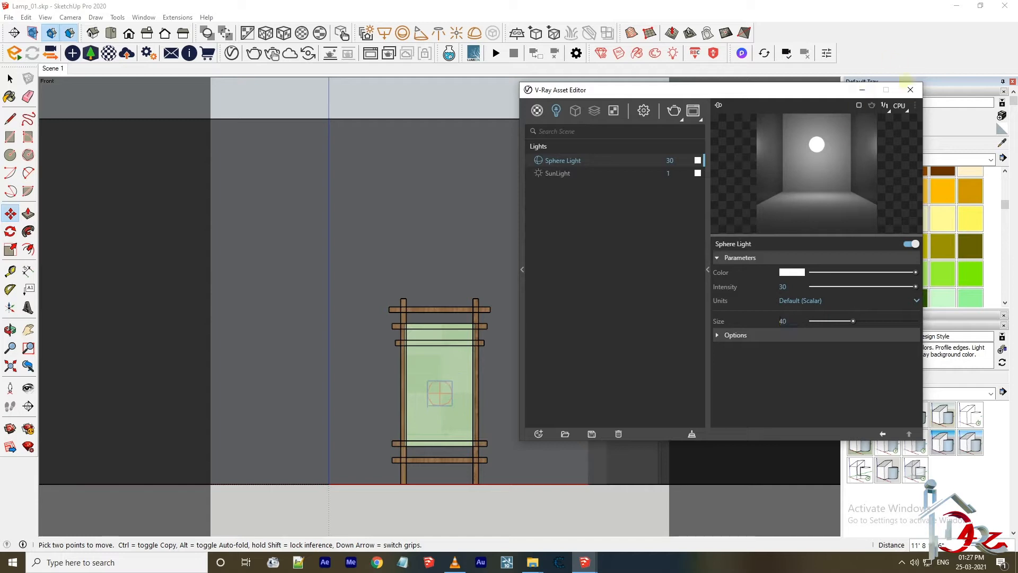
click(910, 91)
click(10, 78)
click(52, 69)
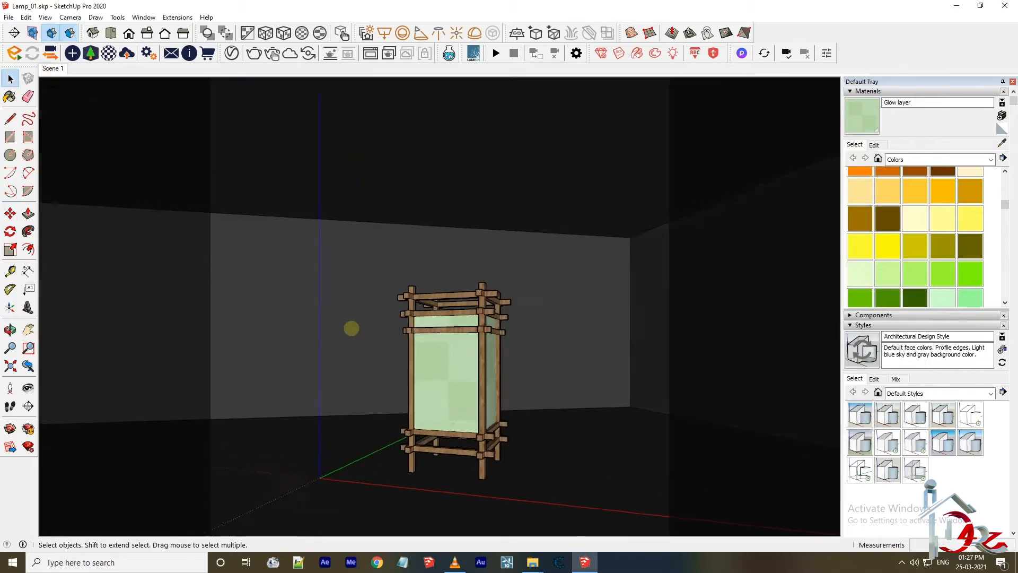
scroll(471, 328, up, 2)
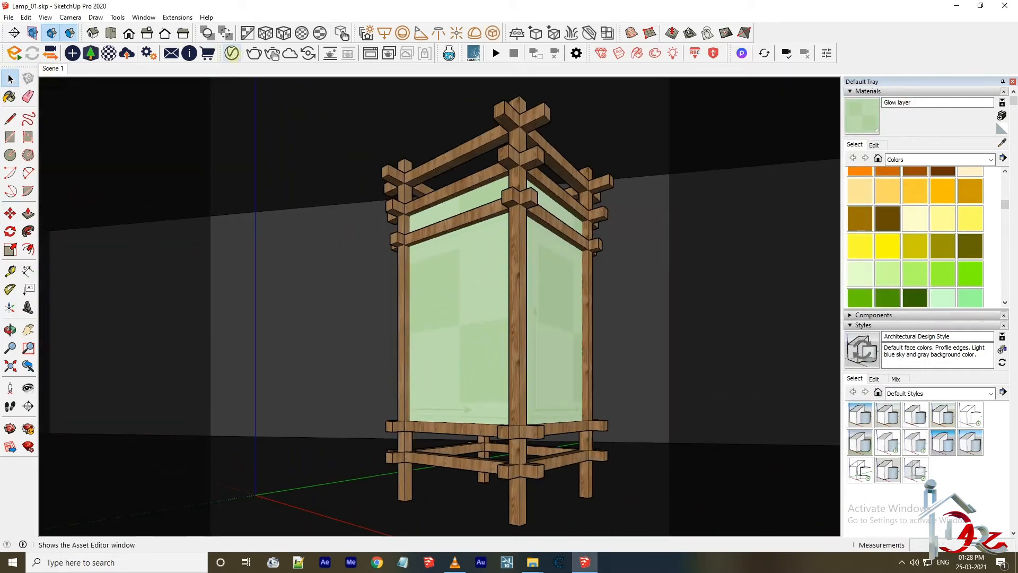
- Turn off Progressive rendering in the V-Ray render settings and set the Global Illumination primary rays to Irradiance map
click(232, 53)
click(647, 110)
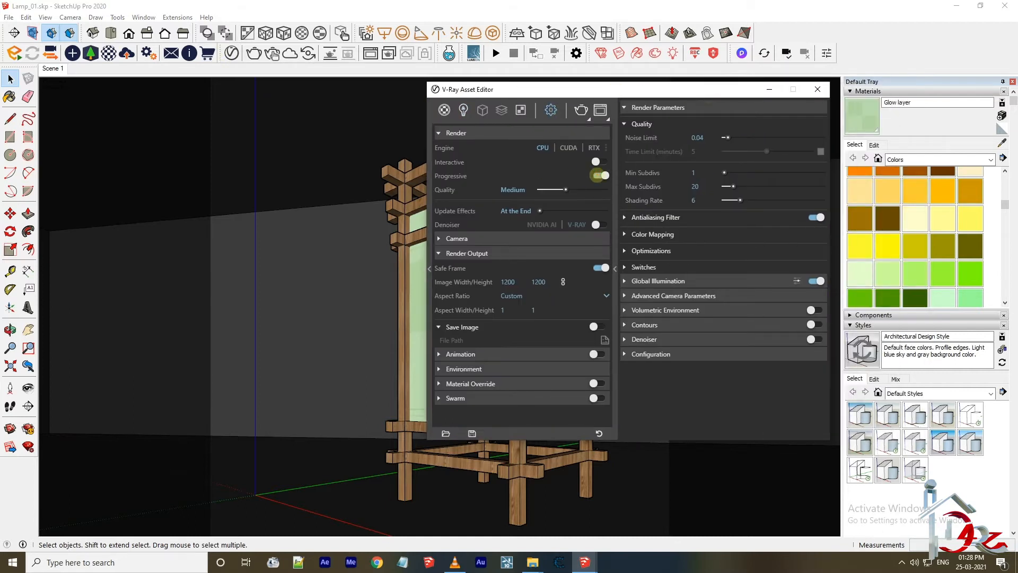
click(507, 252)
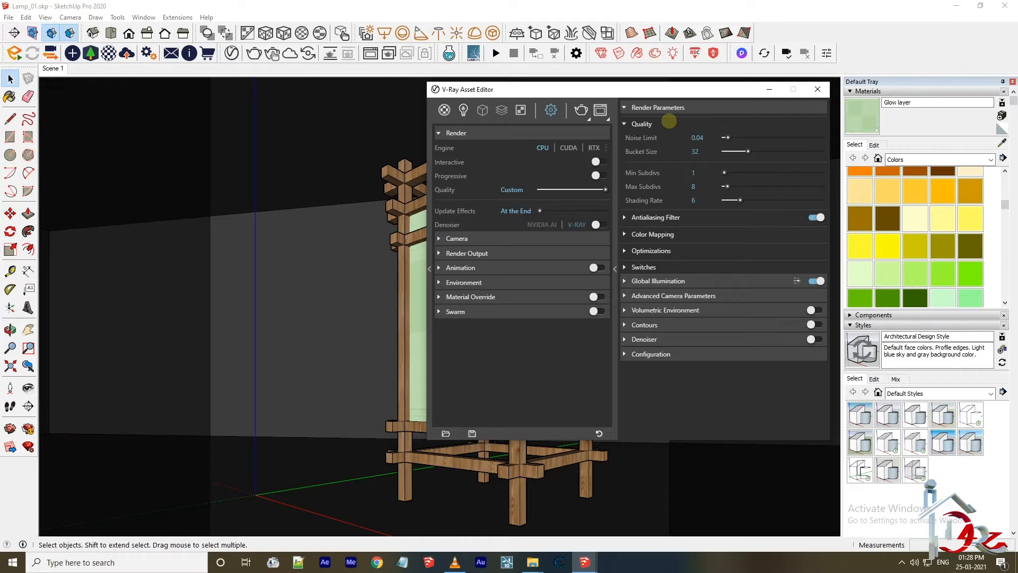
click(669, 122)
click(662, 157)
click(667, 200)
click(666, 201)
click(660, 218)
click(660, 218)
click(661, 233)
click(700, 247)
- Set the Irradiance Map subdivs to 150 and enter new values for its interpolation and the Light Cache subdivs
click(734, 294)
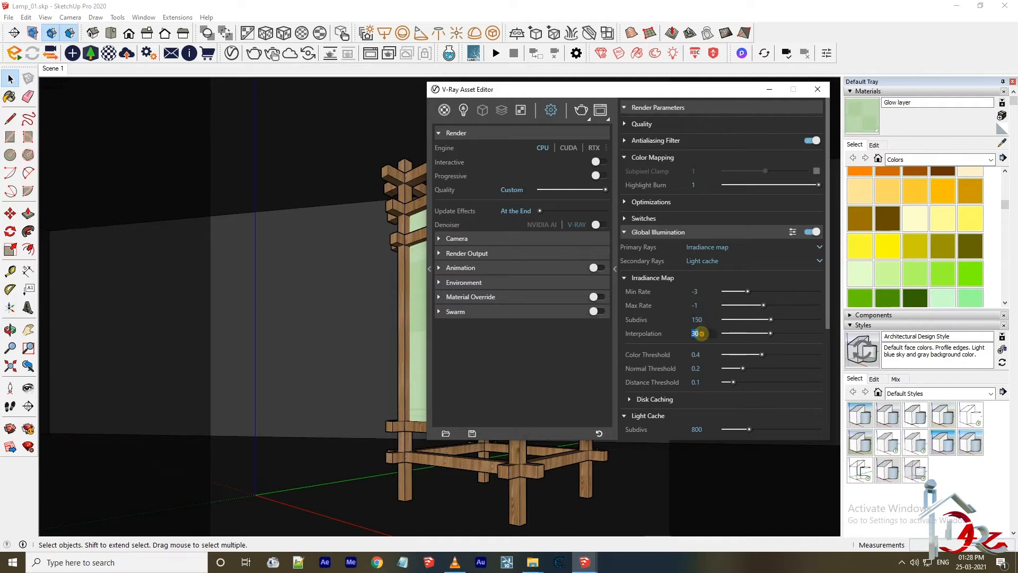
click(696, 277)
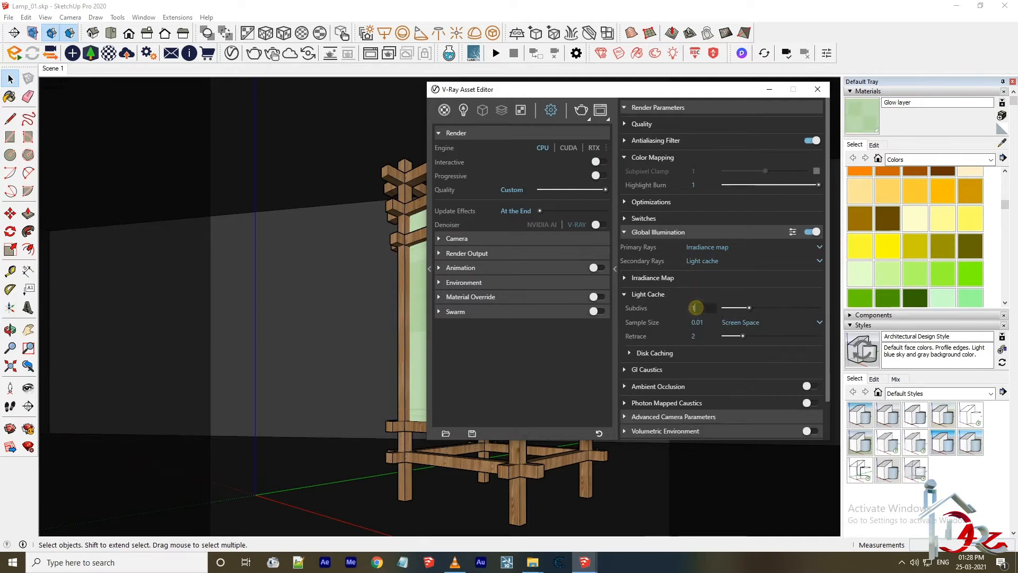
click(697, 293)
click(686, 311)
click(686, 311)
click(676, 327)
click(690, 327)
- Review the remaining render parameters: Advanced Camera Parameters, Volumetric Environment and Denoiser
click(676, 232)
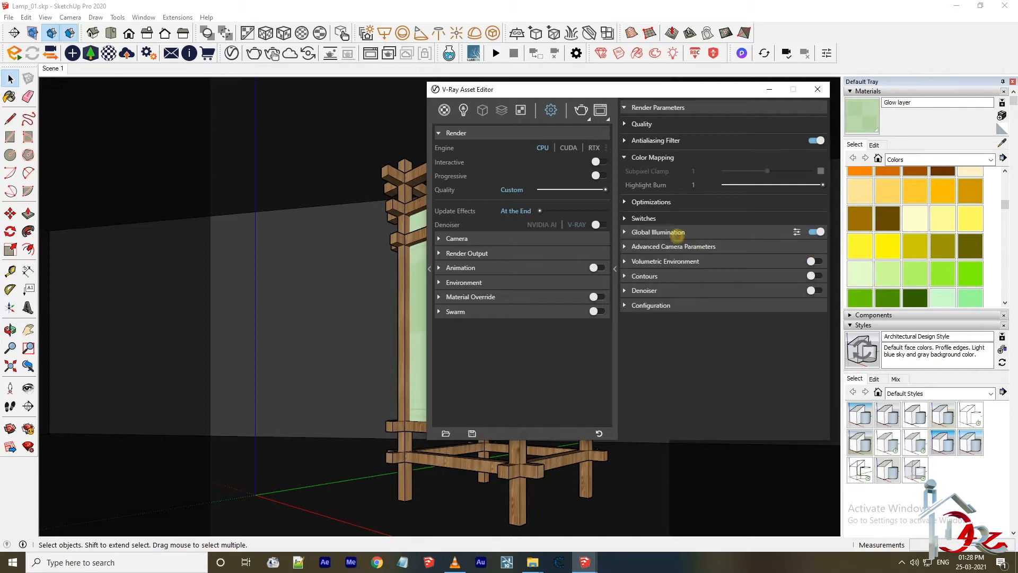
click(674, 246)
click(672, 246)
click(667, 261)
click(667, 261)
click(666, 290)
click(816, 290)
click(798, 290)
- Run a test render of the lamp scene and close the frame buffer after checking it
click(816, 88)
click(254, 53)
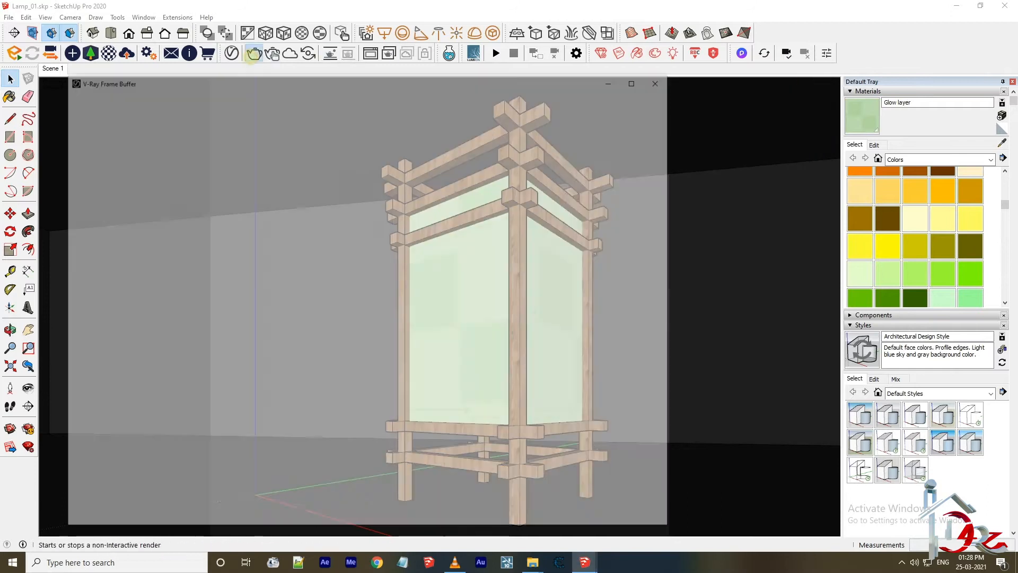
drag(721, 463, 815, 516)
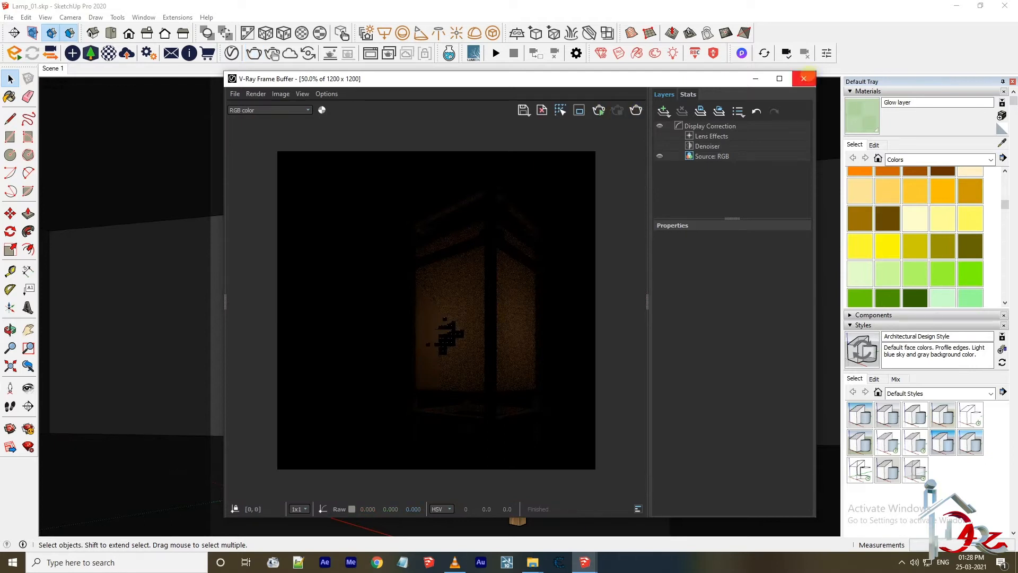
click(804, 78)
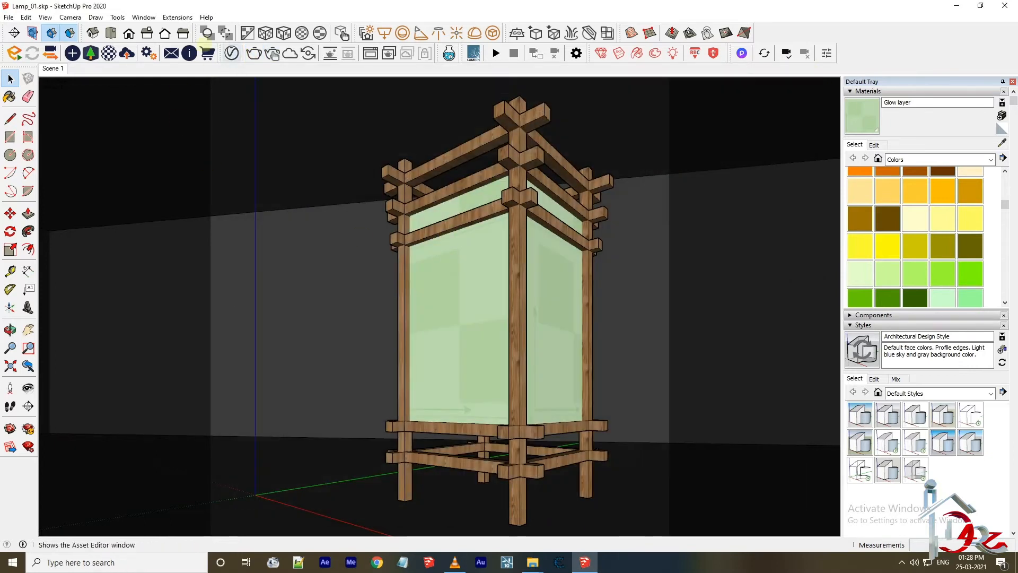
- Place a V-Ray IES light above the lamp in Front view using the file 2.IES, and select it
click(129, 33)
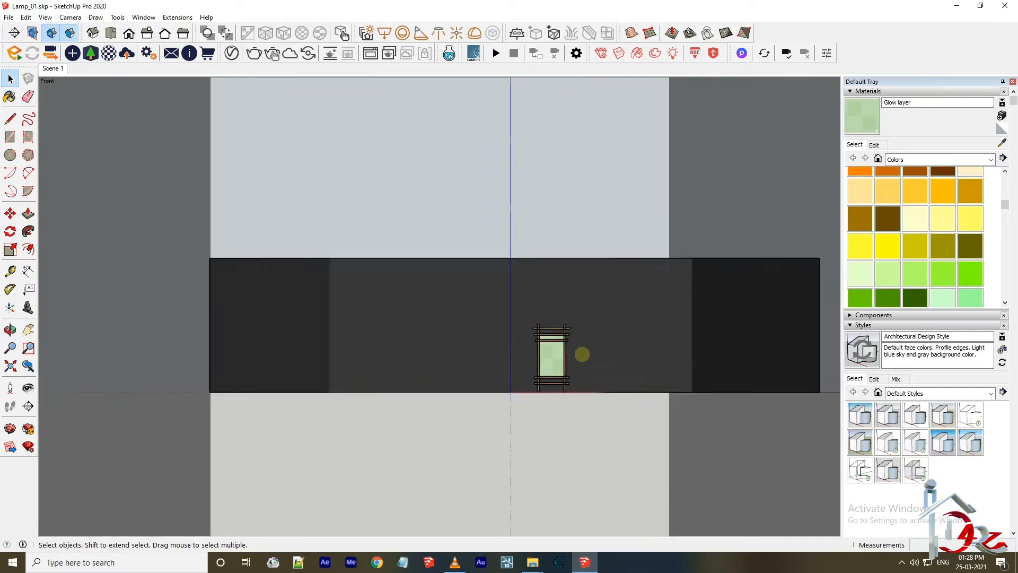
scroll(583, 354, up, 3)
click(438, 33)
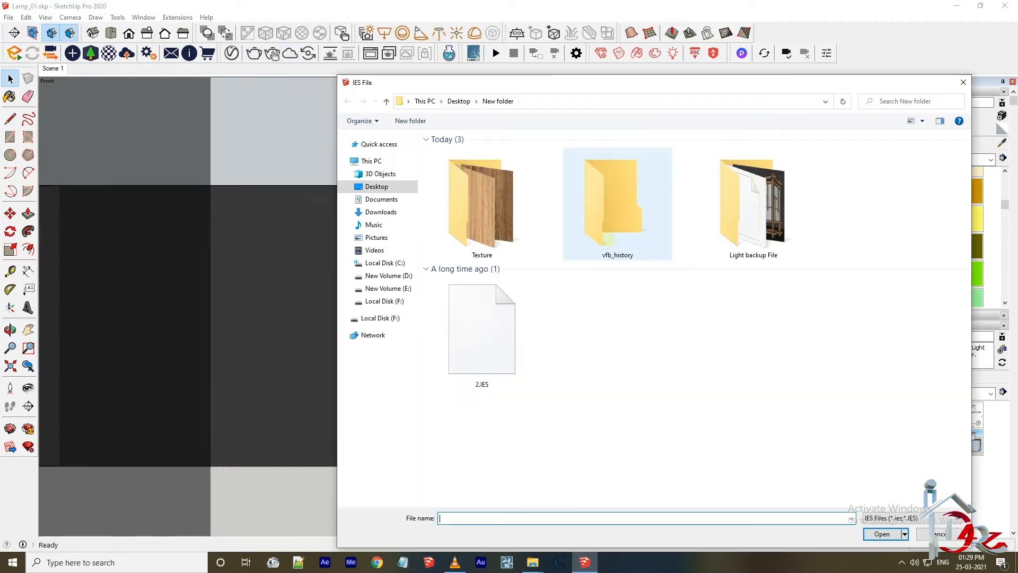
double_click(482, 329)
click(9, 77)
drag(556, 264, 613, 317)
- Move the IES light over the lamp's centre, aligning it in Front view and in Top view
scroll(609, 298, up, 2)
key(m)
click(614, 279)
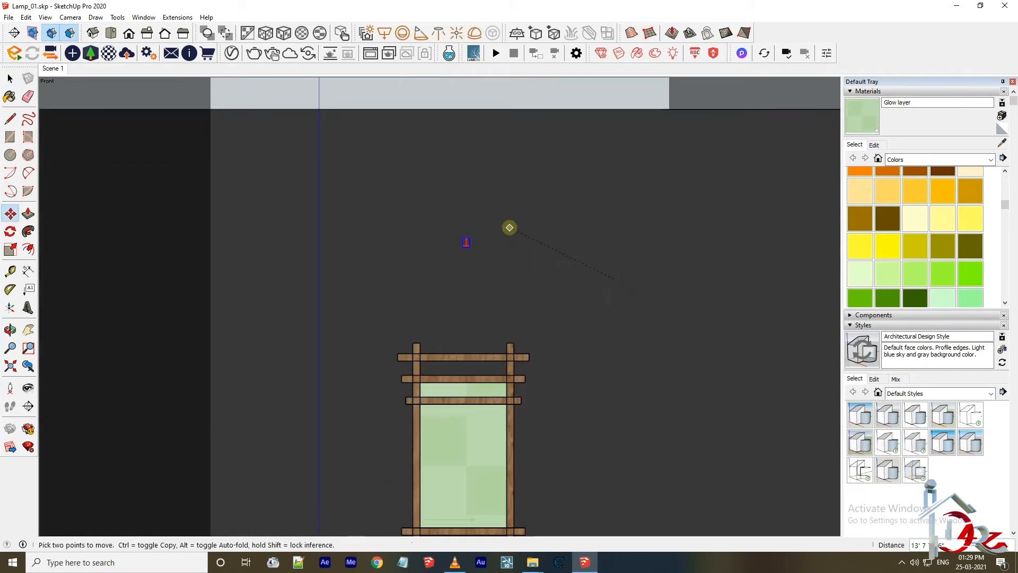
key(F3)
key(z)
drag(509, 227, 516, 247)
key(m)
scroll(481, 454, up, 5)
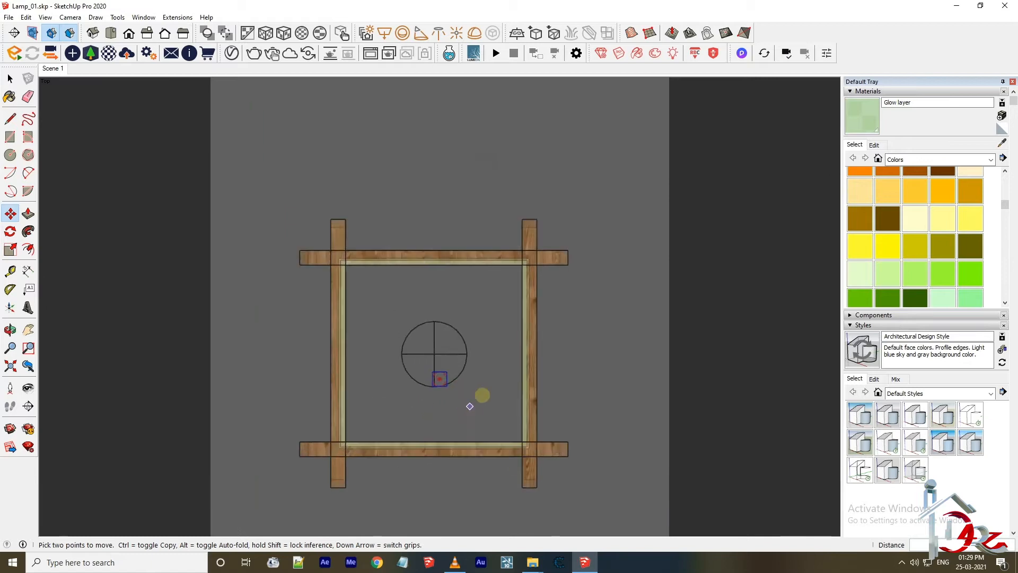
scroll(471, 370, down, 8)
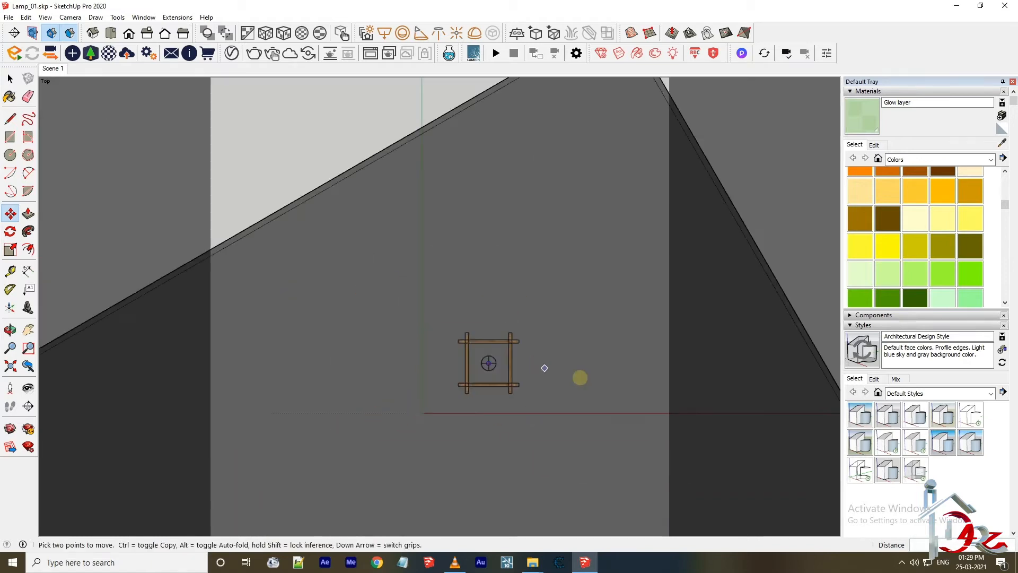
- Copy the IES light to four points around the lamp in Top view, one outside each corner
key(ctrl)
click(614, 391)
click(570, 338)
key(ctrl)
click(502, 298)
click(606, 289)
key(ctrl)
click(609, 315)
click(502, 457)
key(ctrl)
click(470, 437)
click(556, 397)
key(space)
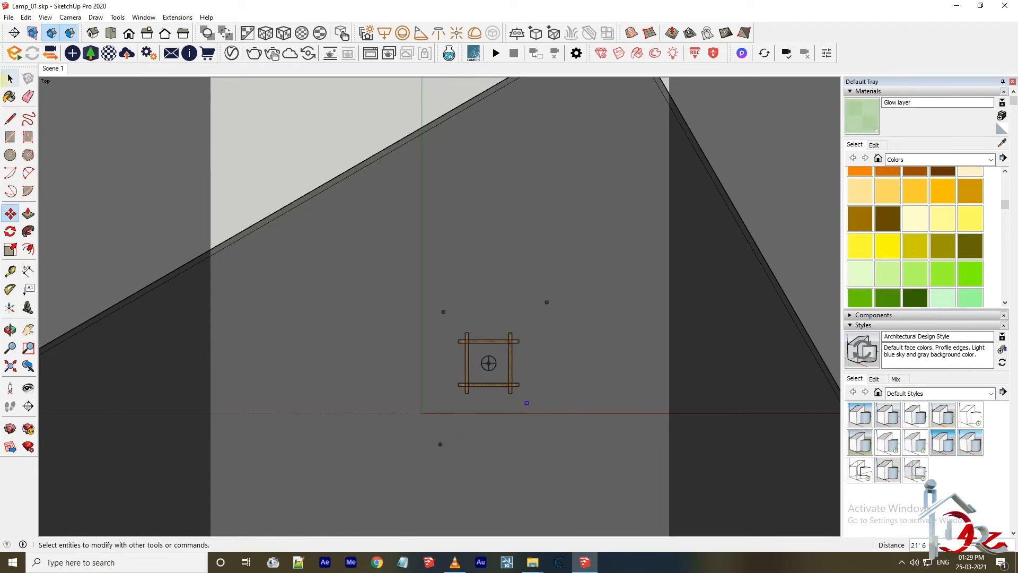
- Tint the IES Light pale orange (R 0.991, G 0.88, B 0.747) and enable its custom intensity with a higher value
click(231, 53)
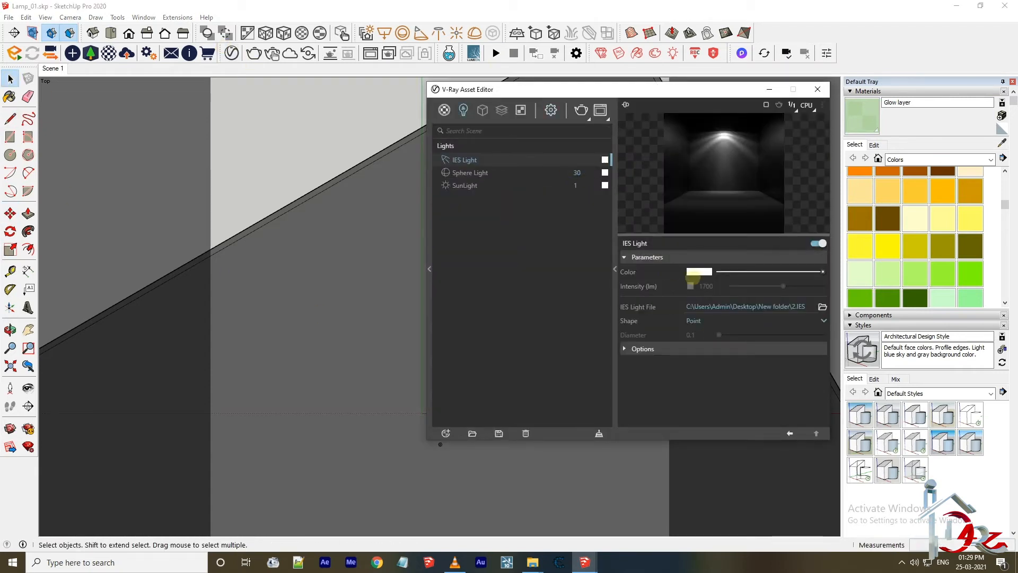
click(694, 272)
click(485, 213)
click(371, 198)
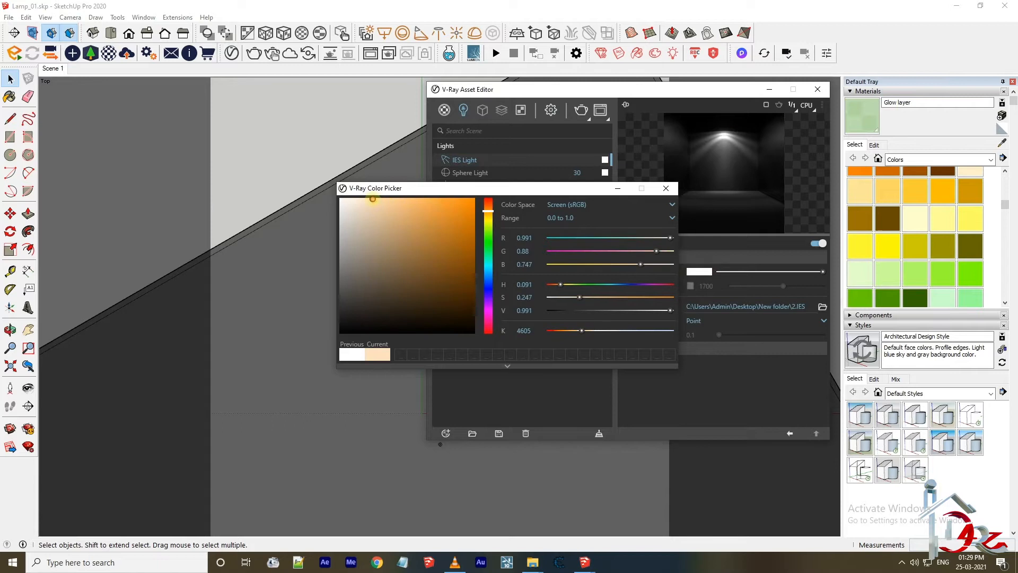
click(698, 287)
click(699, 286)
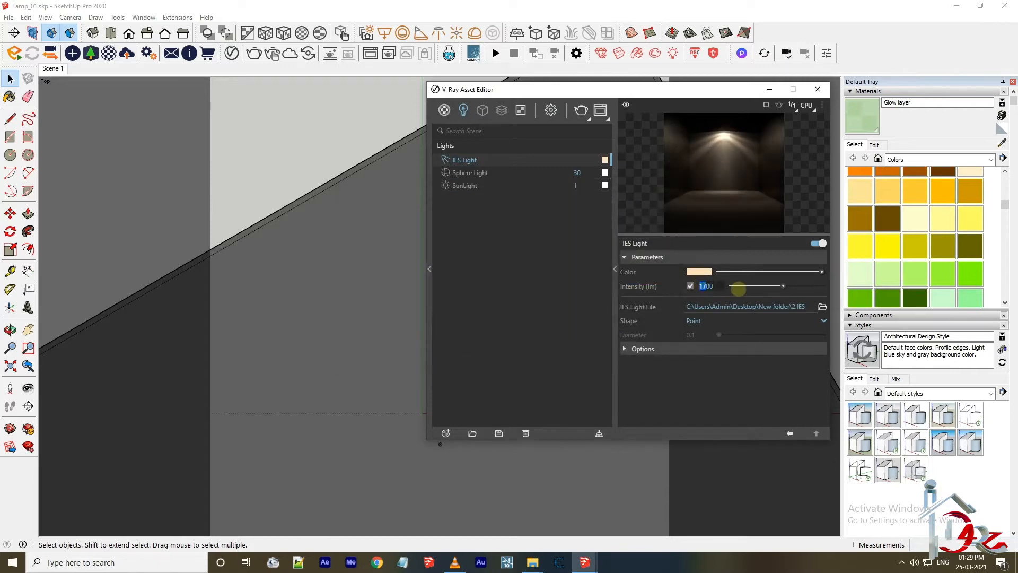
- Return to Scene 1 and run a test render, aborting it once the lighting can be judged
click(817, 89)
click(53, 69)
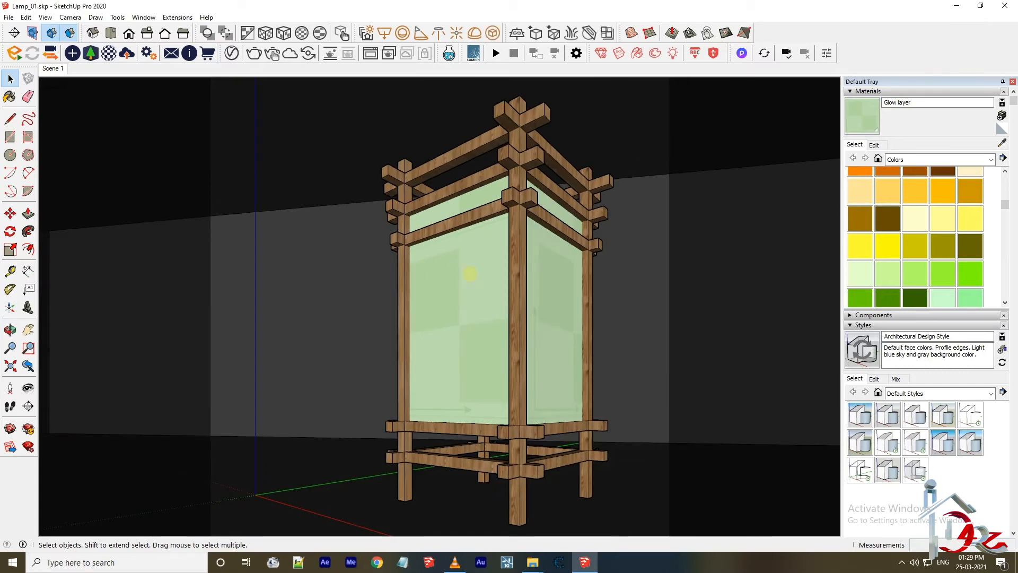
click(252, 52)
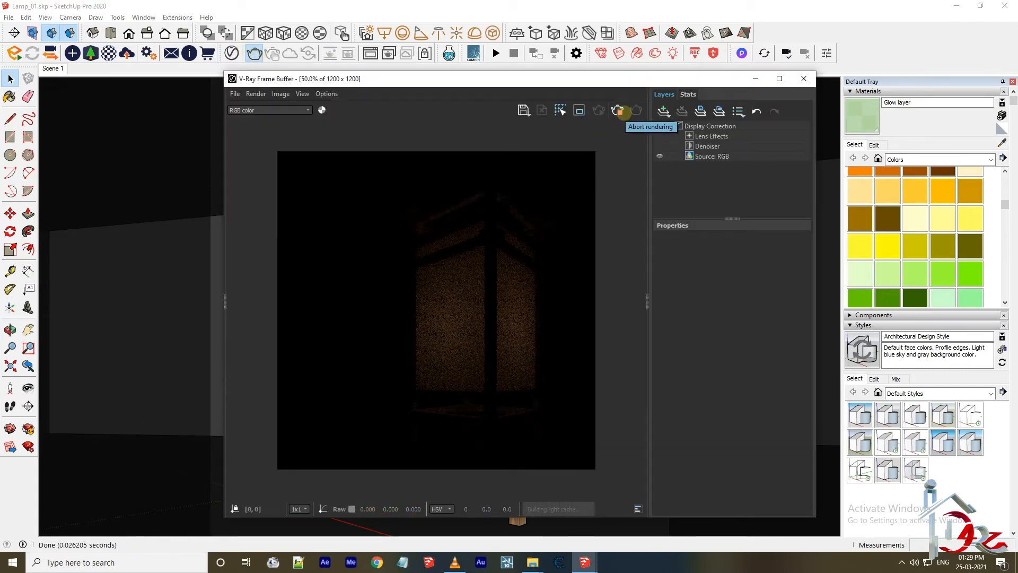
click(619, 111)
click(804, 79)
- Set the IES Light's intensity to 999900 lm and start a new render
click(232, 53)
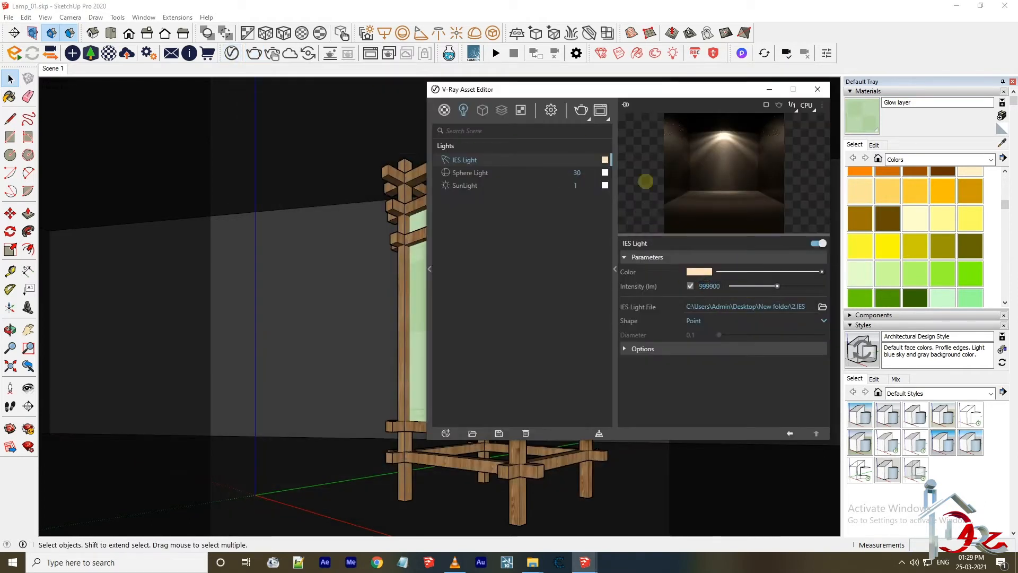
click(581, 111)
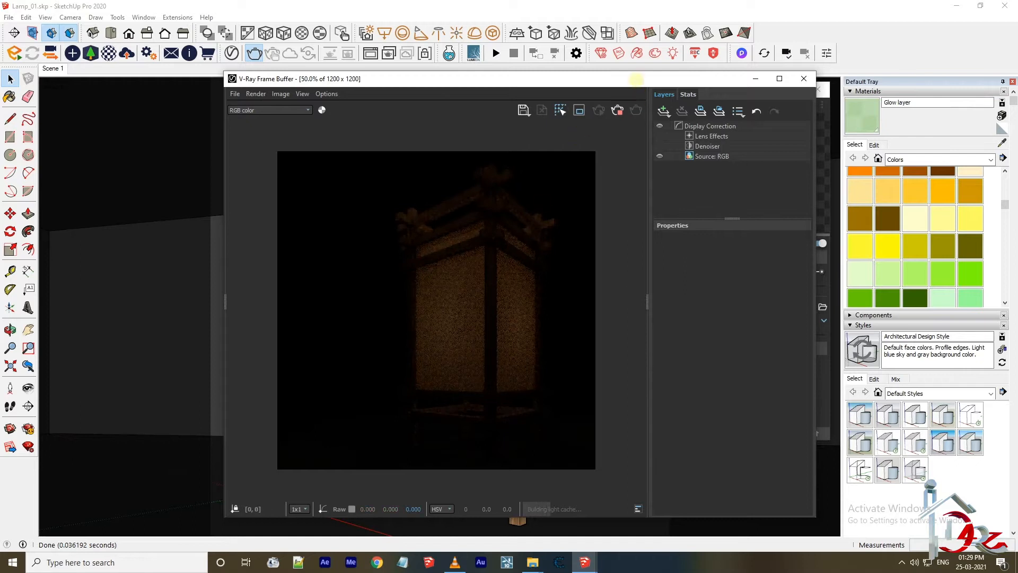
drag(637, 79, 473, 81)
- Add an Exposure correction layer to the render with exposure 3.726, and stop the render
click(500, 112)
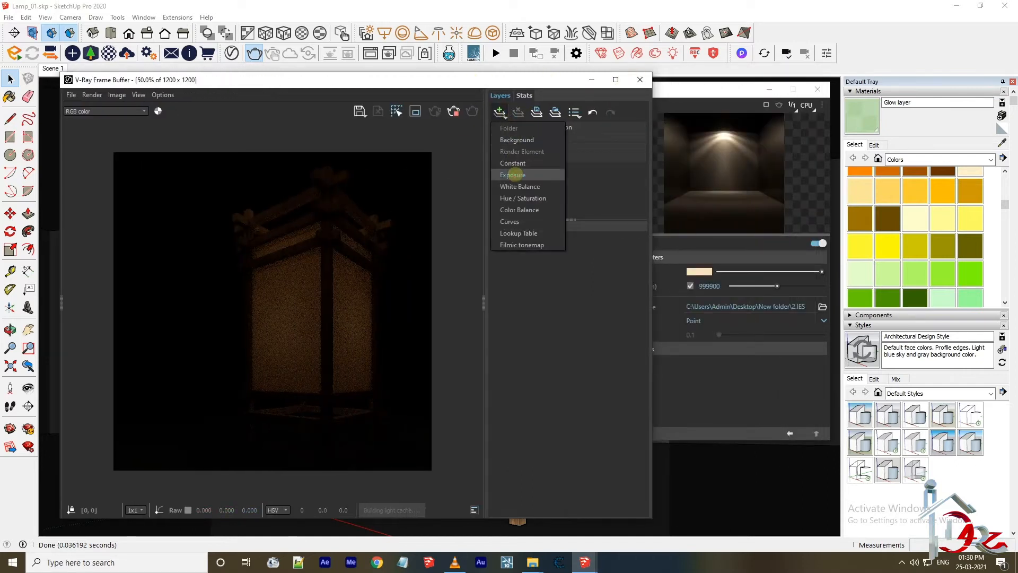
click(513, 175)
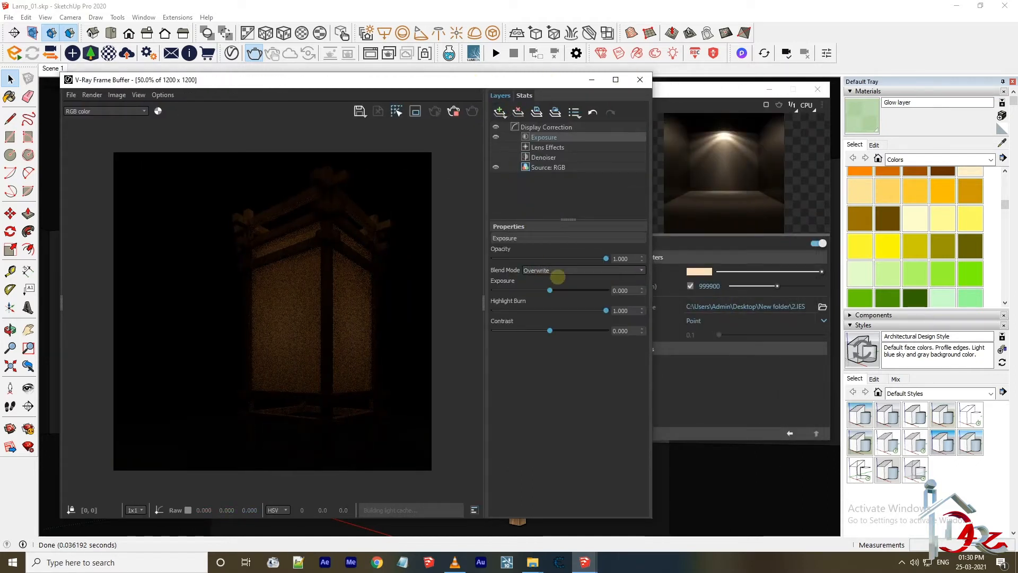
drag(550, 290, 591, 285)
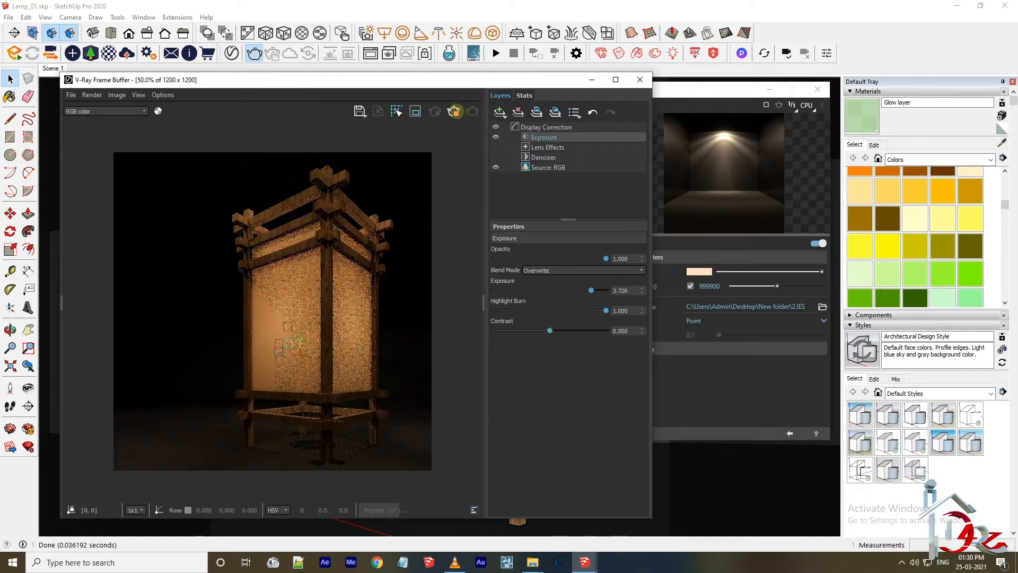
click(454, 111)
click(640, 80)
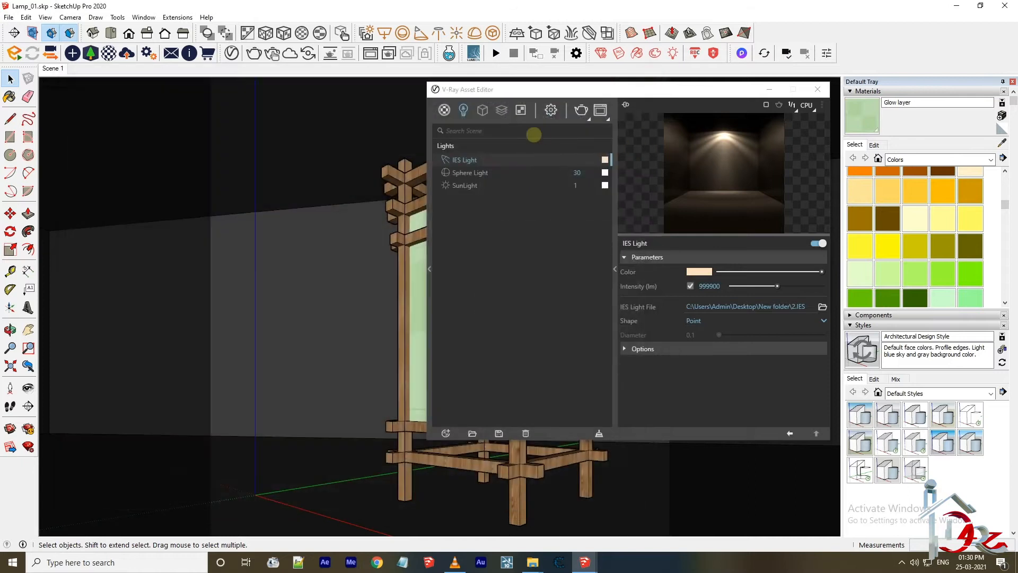
- Try a deeper orange and a paler orange tint for the IES Light
click(700, 271)
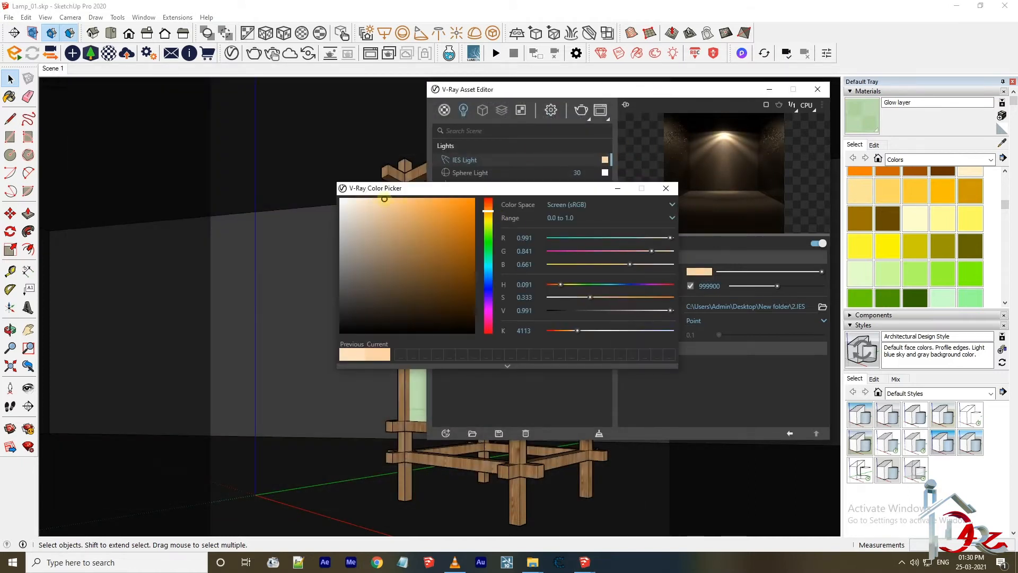
click(666, 188)
click(700, 271)
click(355, 199)
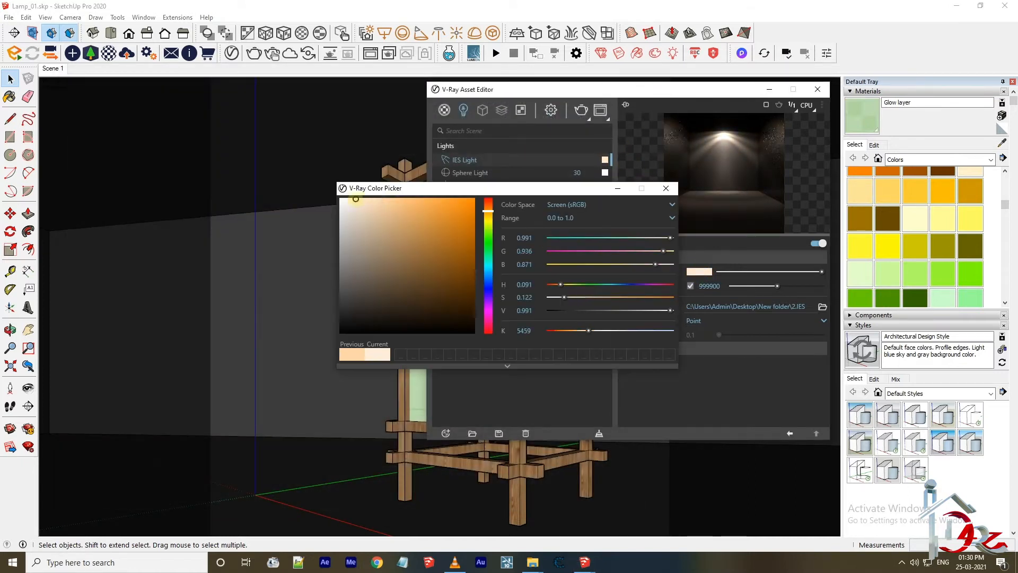
click(664, 189)
- Set the IES Light's colour to pure white
click(699, 272)
drag(354, 200, 296, 160)
click(681, 186)
- Run a test render with the white IES lights and abort it after a short check
click(817, 89)
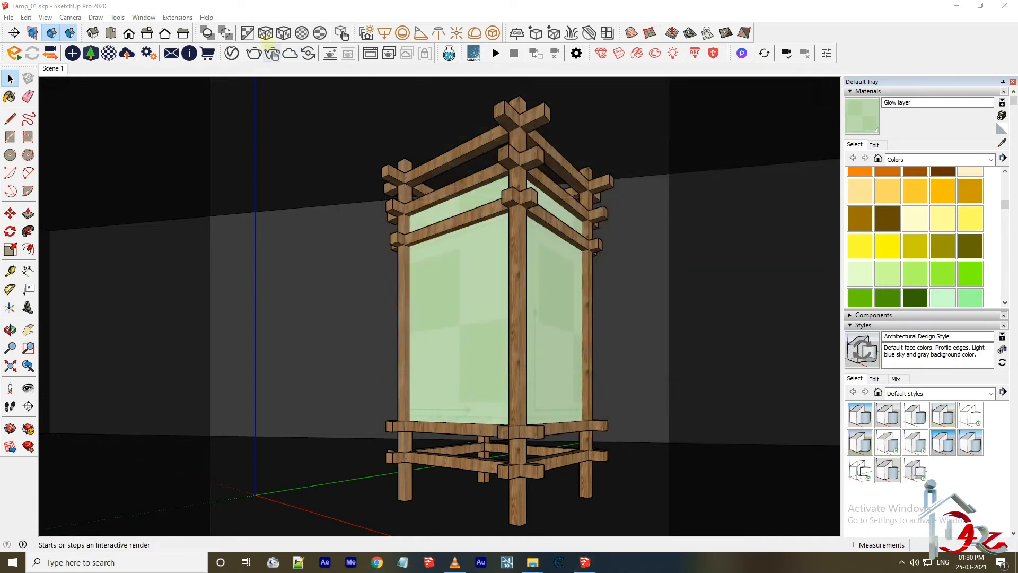
click(254, 53)
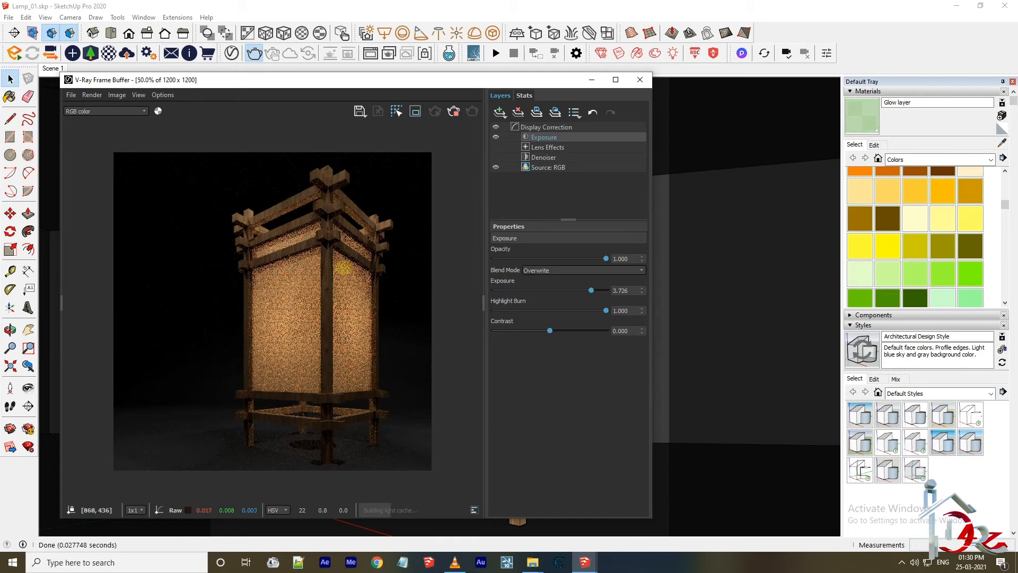
click(454, 111)
click(640, 80)
- Give the Sphere Light a pale orange colour (R 0.991, G 0.892, B 0.793)
click(473, 186)
click(480, 172)
click(577, 172)
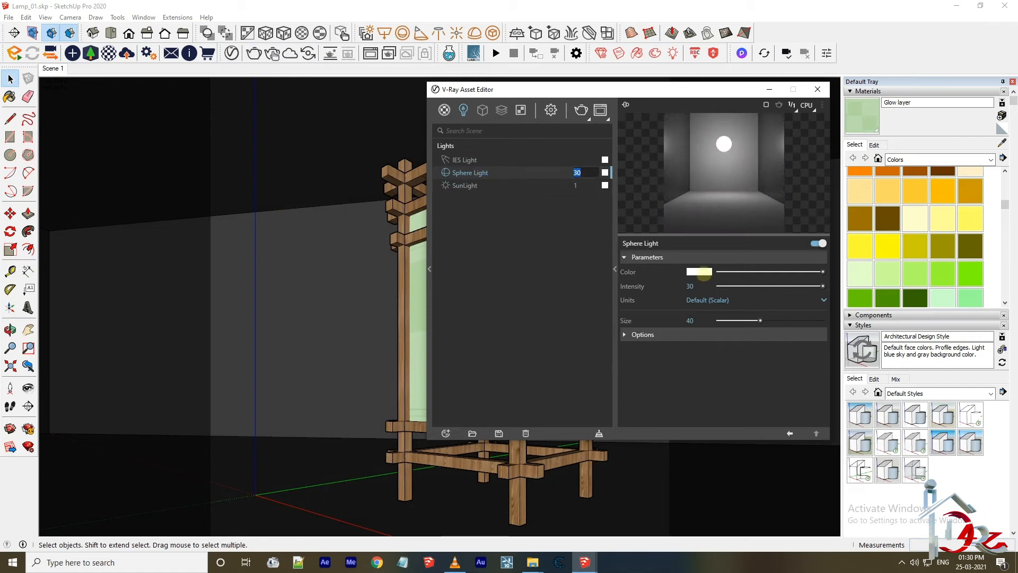
click(704, 273)
drag(488, 218, 493, 209)
click(366, 199)
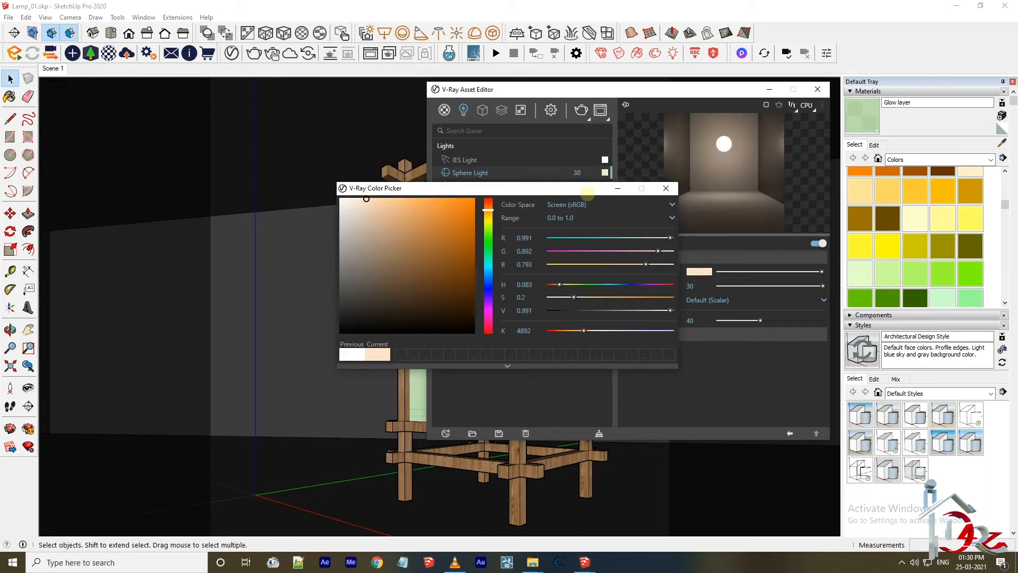
click(666, 189)
- Set the Sphere Light's intensity to 60 and render the scene again
text(60)
key(Return)
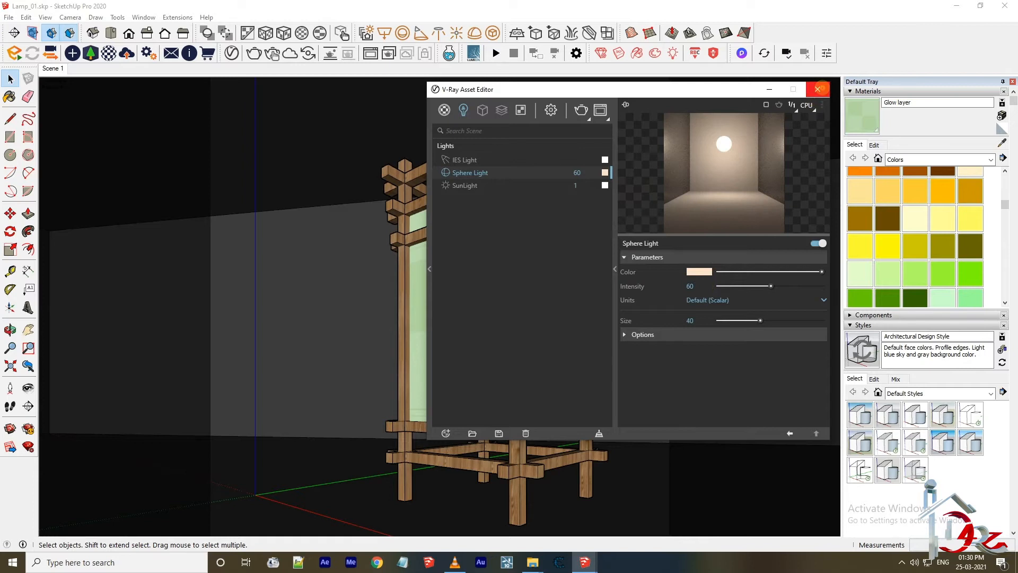
click(818, 89)
click(254, 53)
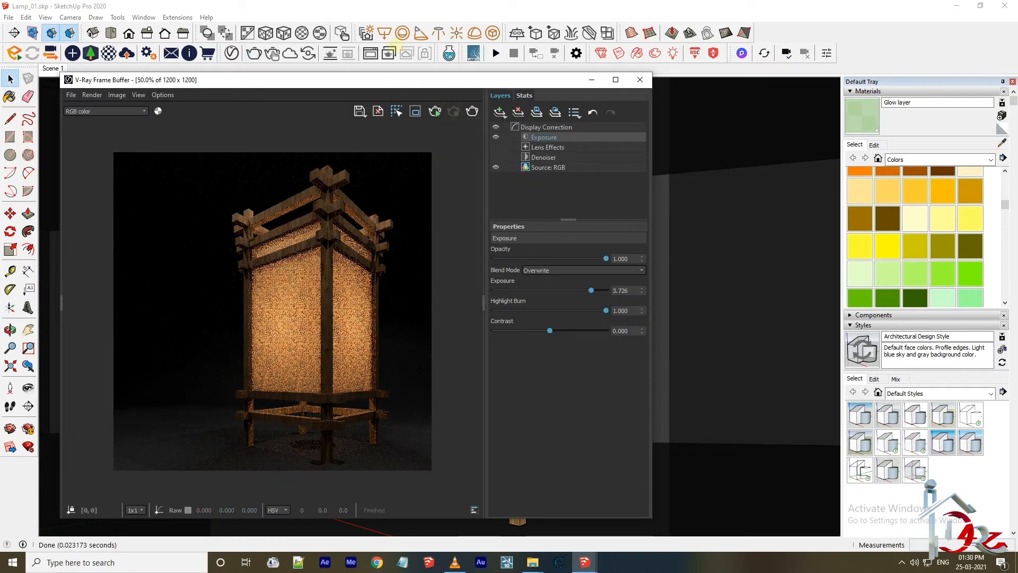
- Lighten the Yellow_ivory material's diffuse colour to R 0.991, G 0.921, B 0.828
click(232, 53)
click(444, 110)
click(488, 352)
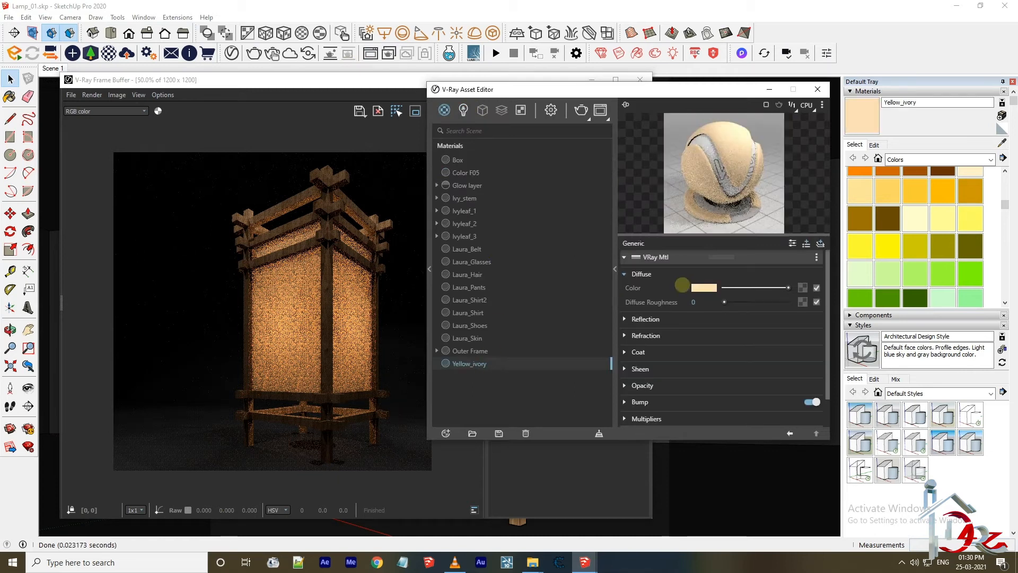
click(704, 287)
drag(366, 200, 361, 198)
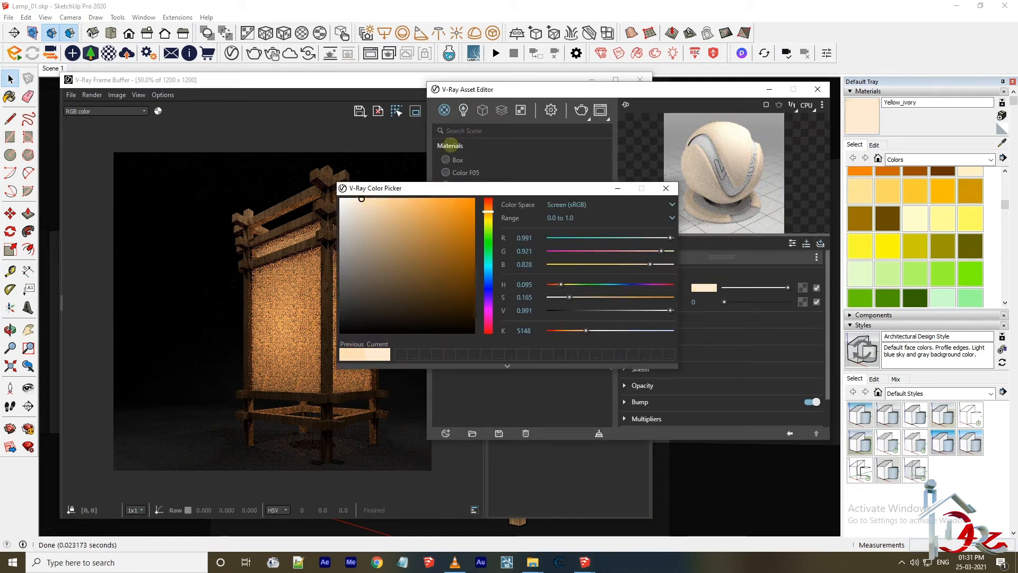
- Render the scene with the lightened Yellow_ivory material, clear the open V-Ray windows and close the frame buffer
click(582, 110)
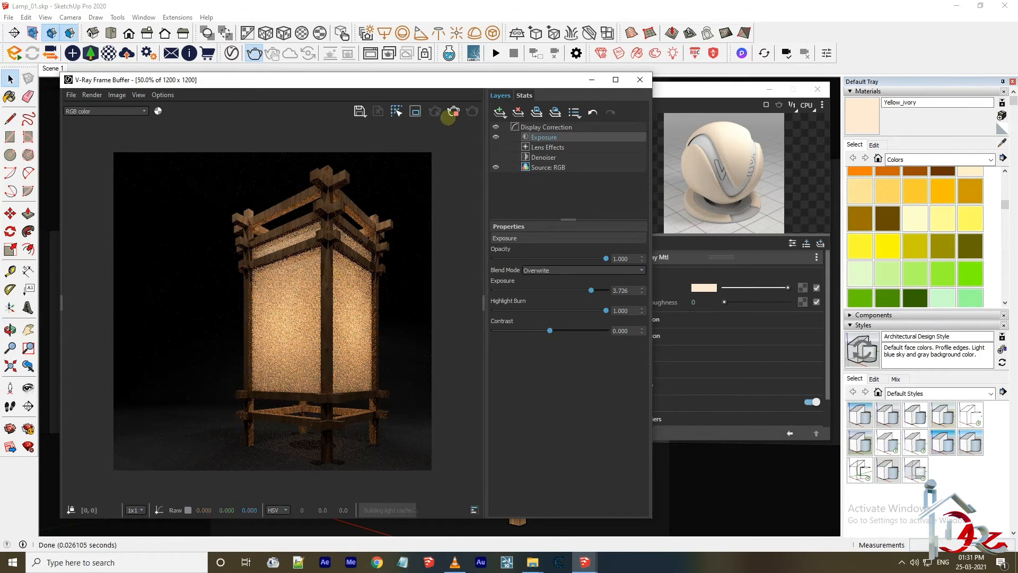
click(733, 93)
click(822, 91)
drag(462, 83, 523, 245)
drag(522, 190, 579, 105)
click(732, 104)
drag(484, 240, 483, 51)
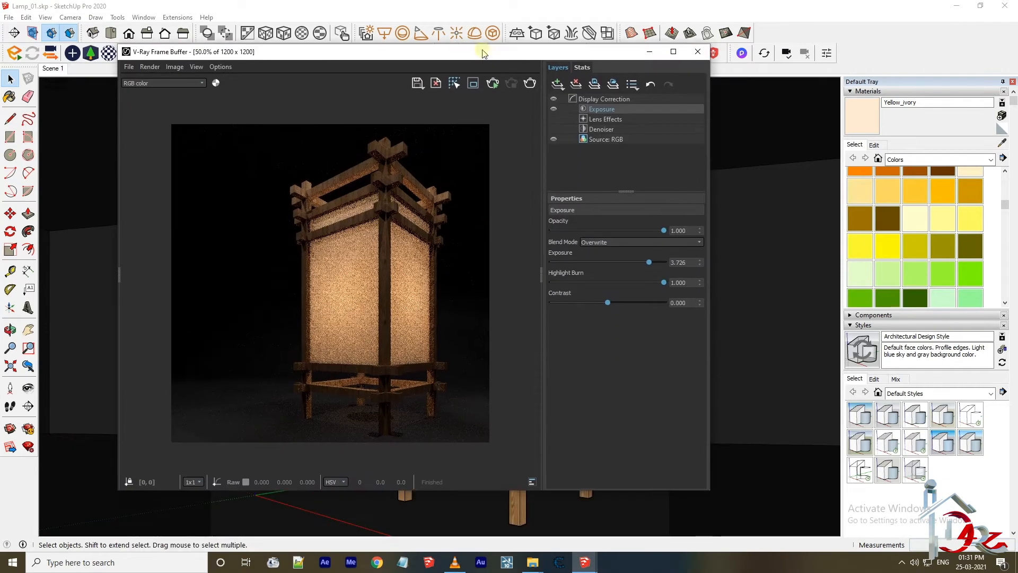
click(698, 52)
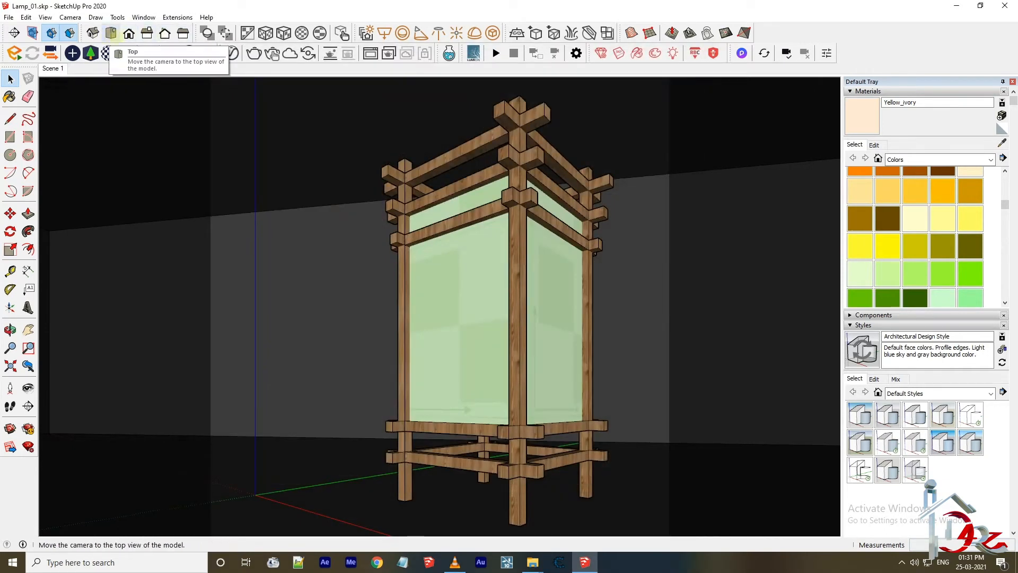
- In the top view, move the front-right IES light slightly farther away from the lamp
key(t)
scroll(254, 252, down, 6)
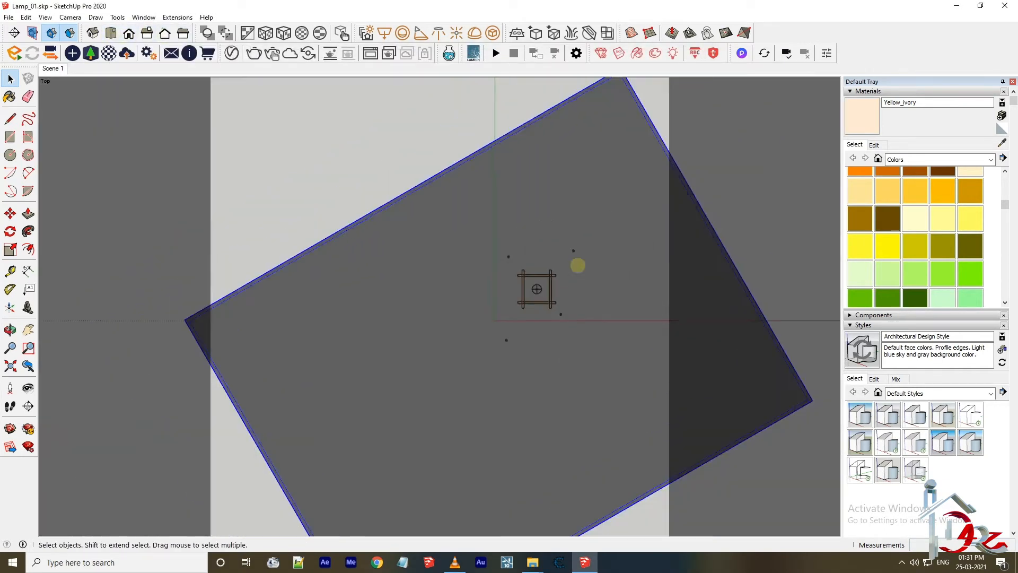
scroll(583, 302, up, 4)
drag(491, 303, 543, 347)
key(m)
drag(523, 302, 539, 325)
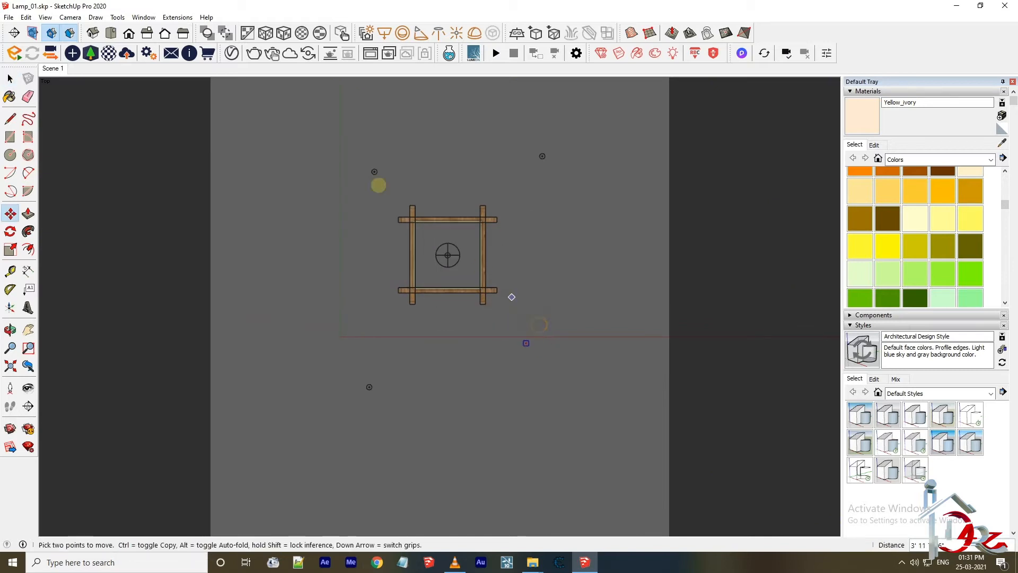
click(9, 78)
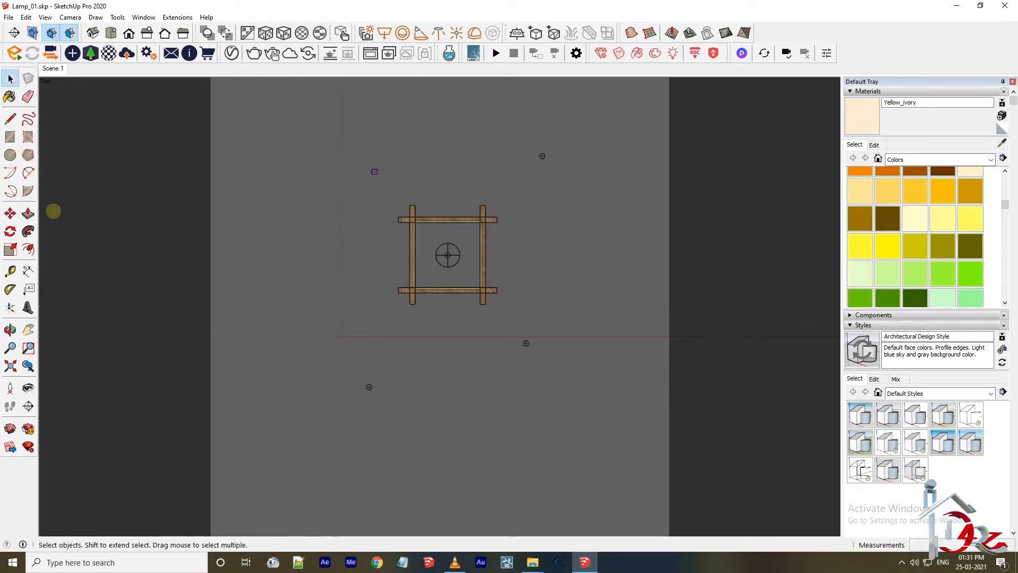
click(54, 69)
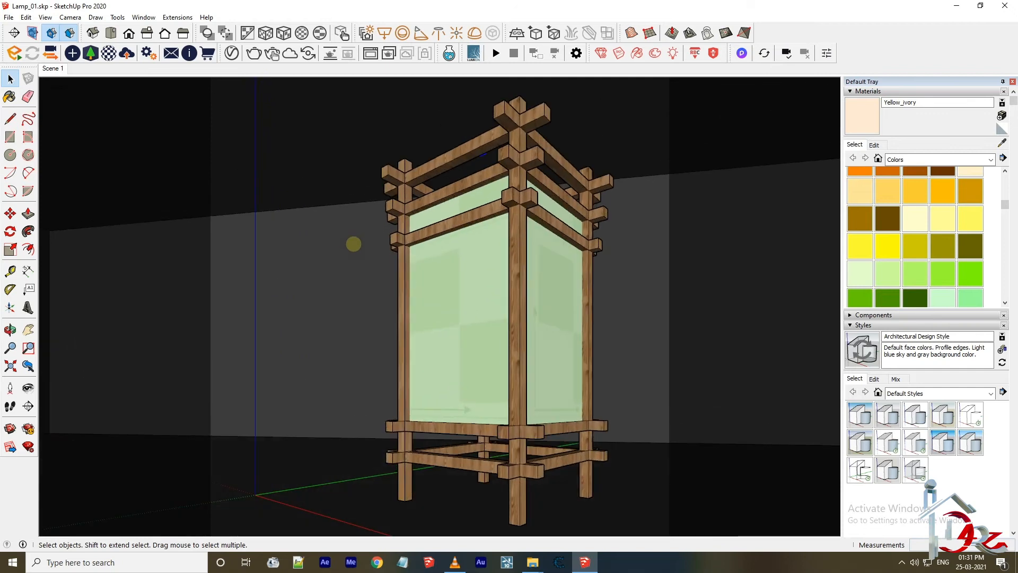
middle_drag(354, 244, 460, 94)
key(q)
click(496, 206)
key(Escape)
shift+middle_drag(459, 93, 493, 199)
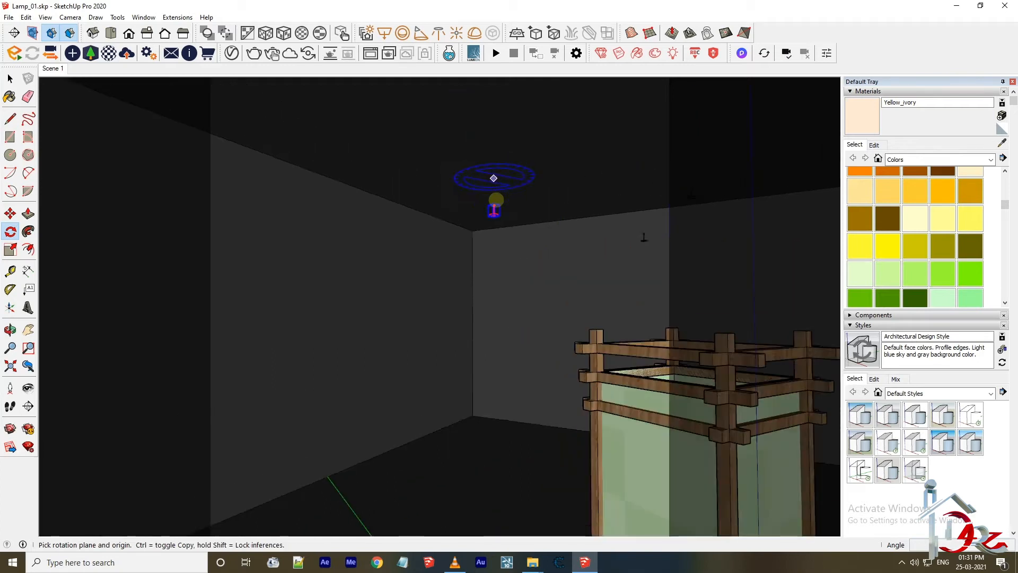
scroll(492, 201, up, 4)
scroll(538, 278, down, 3)
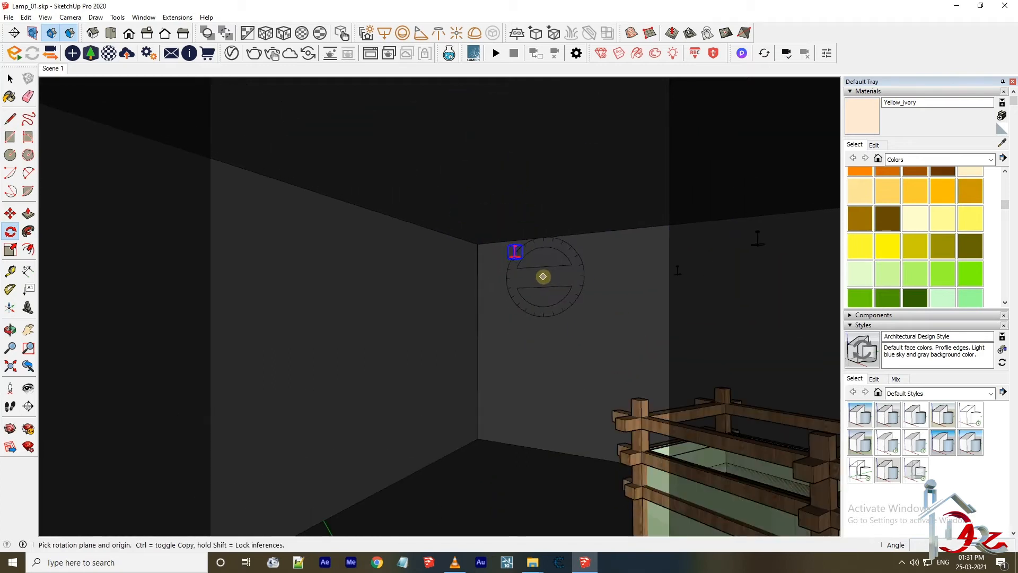
- In the back view, tilt the rear-left IES light about 30 degrees towards the lamp and move it back beside the lamp
click(165, 33)
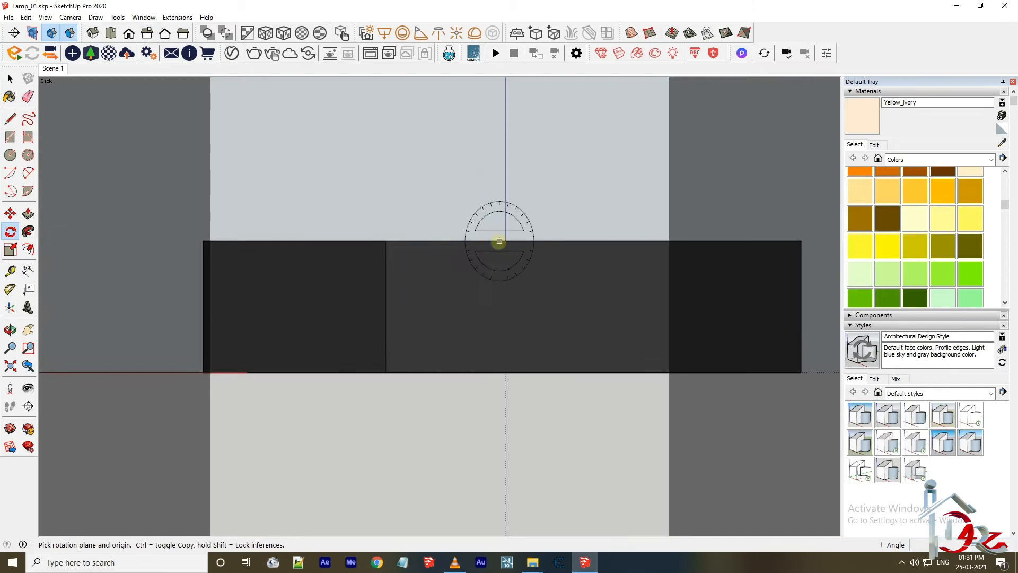
scroll(578, 276, down, 3)
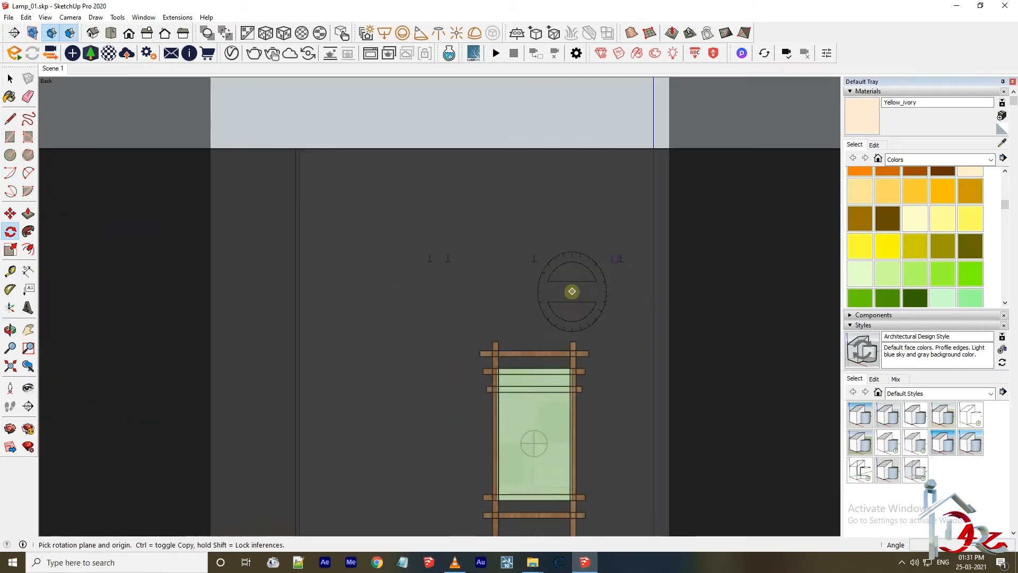
click(611, 276)
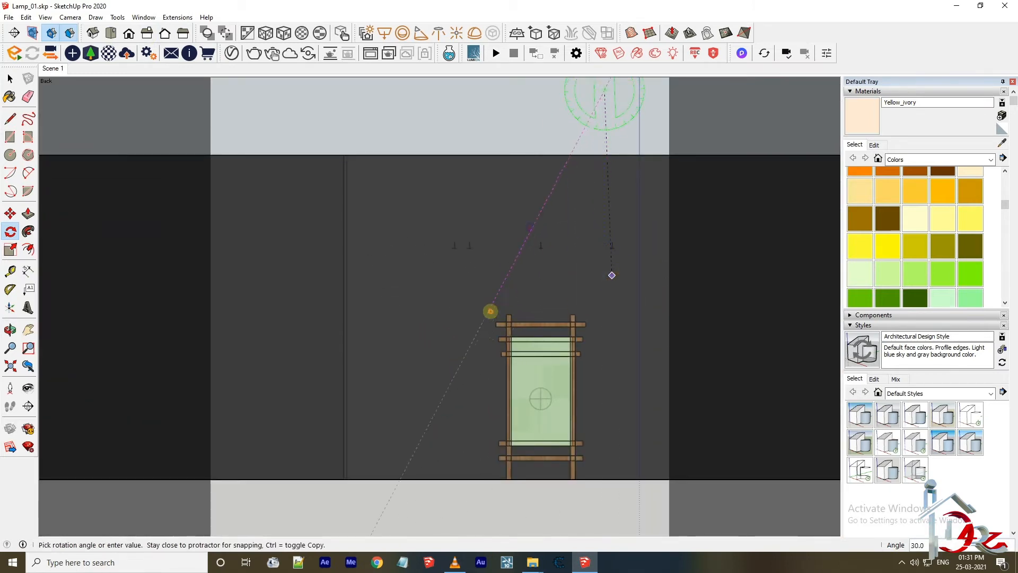
key(m)
click(623, 218)
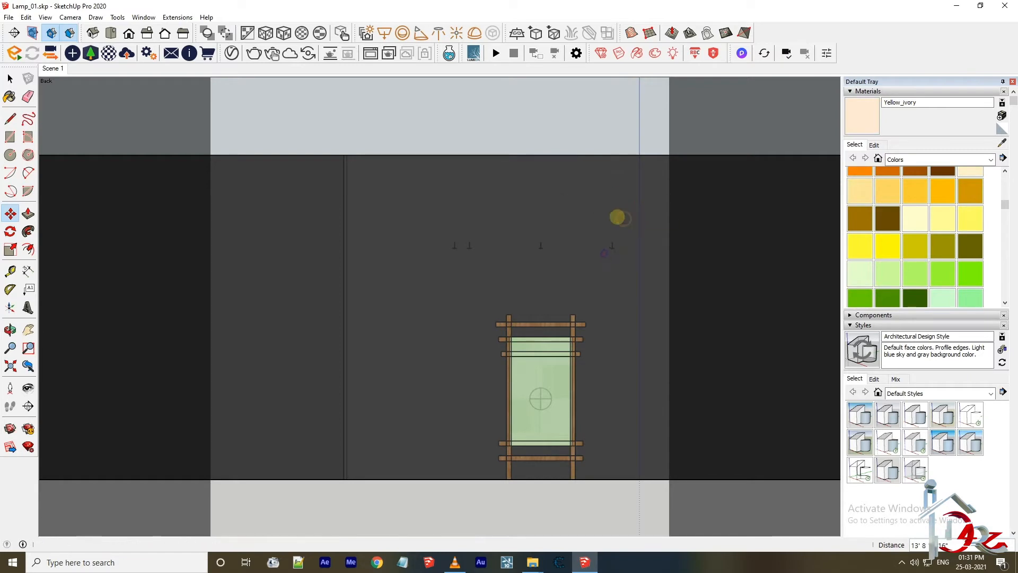
- Try to tilt and reposition the front-left IES light in the front view
click(129, 32)
key(space)
drag(288, 223, 310, 248)
click(10, 231)
click(314, 290)
key(m)
key(ctrl+z)
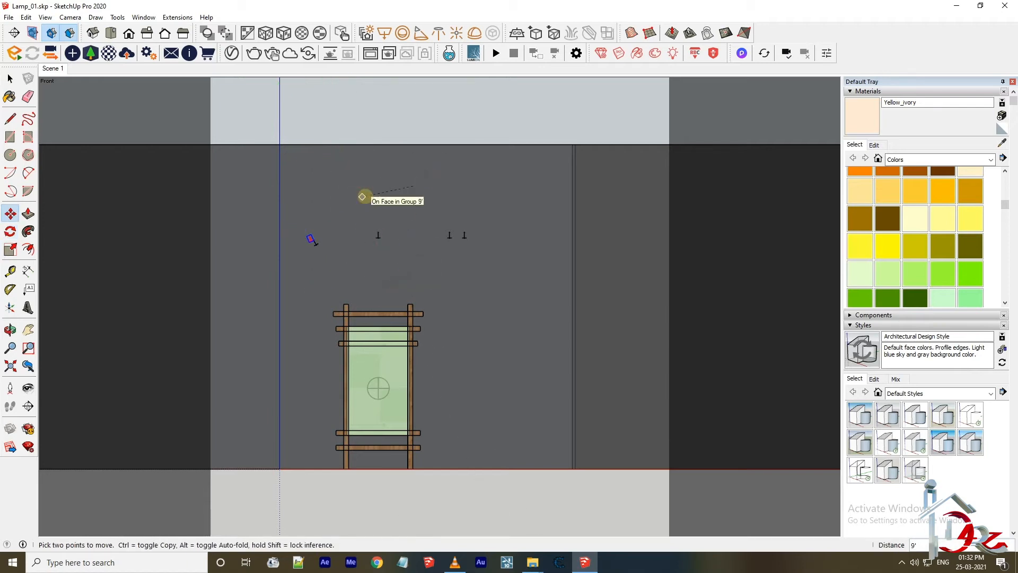
- Rotate the front-left IES light towards the lamp and move it higher above the lamp's left side
key(F2)
scroll(382, 200, down, 3)
scroll(338, 530, up, 4)
scroll(364, 407, up, 3)
click(10, 231)
click(315, 397)
click(401, 399)
click(395, 265)
scroll(433, 339, down, 3)
key(m)
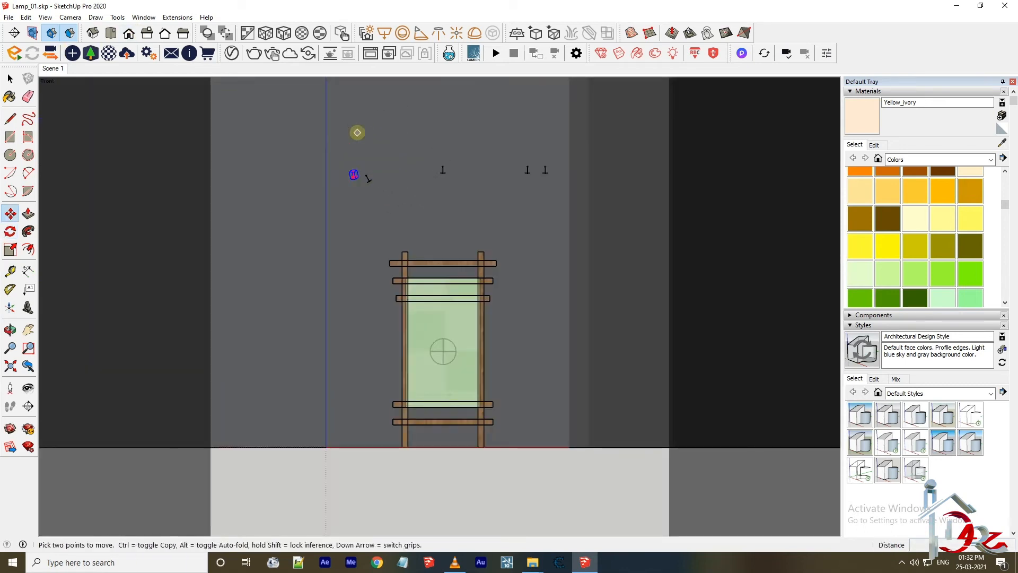
click(10, 79)
- Tilt the front-right IES light towards the lamp, raise it, and restore the Scene 1 view
drag(493, 139, 544, 212)
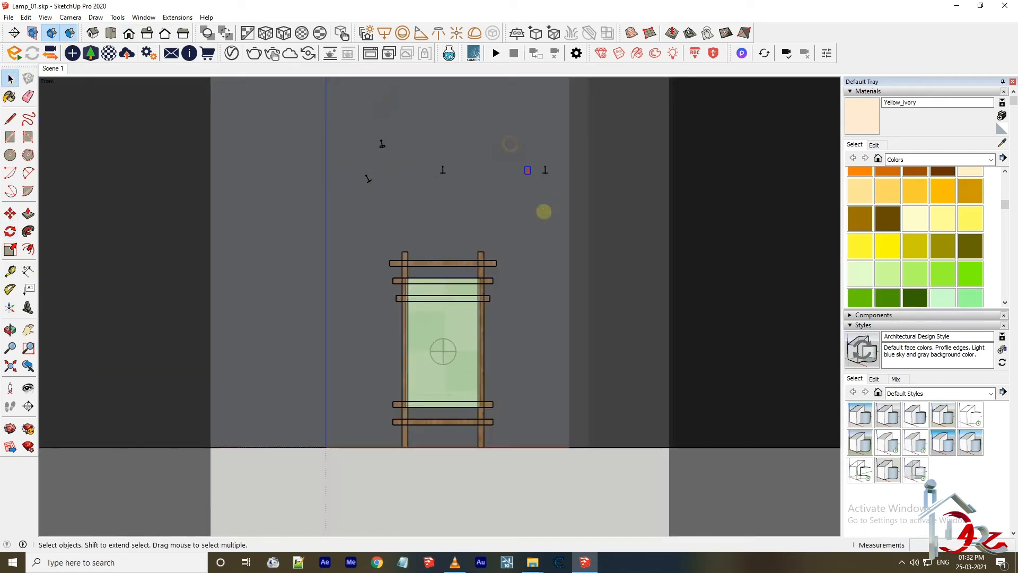
scroll(529, 315, down, 3)
click(10, 232)
click(533, 260)
click(495, 284)
key(m)
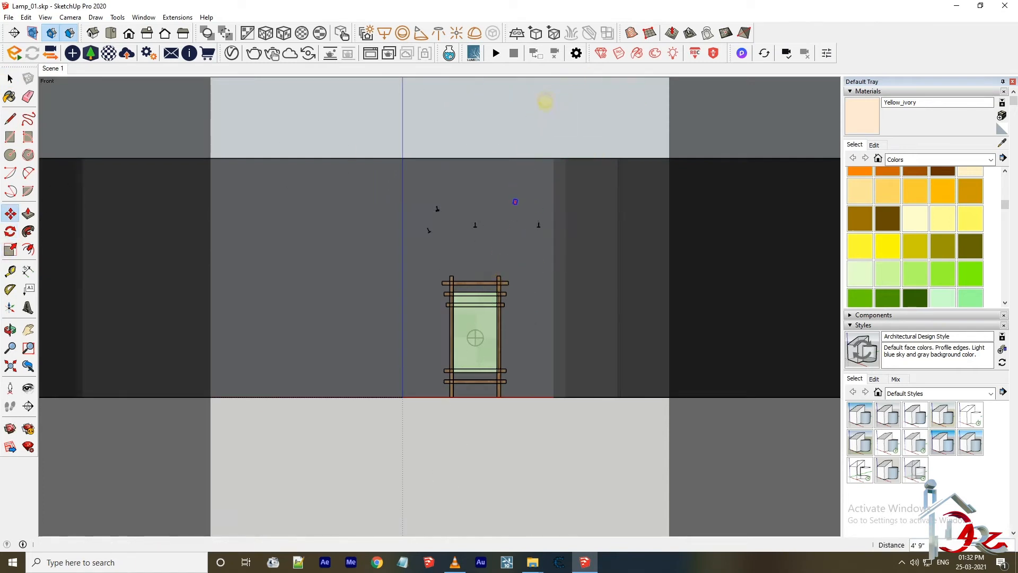
click(10, 78)
click(52, 68)
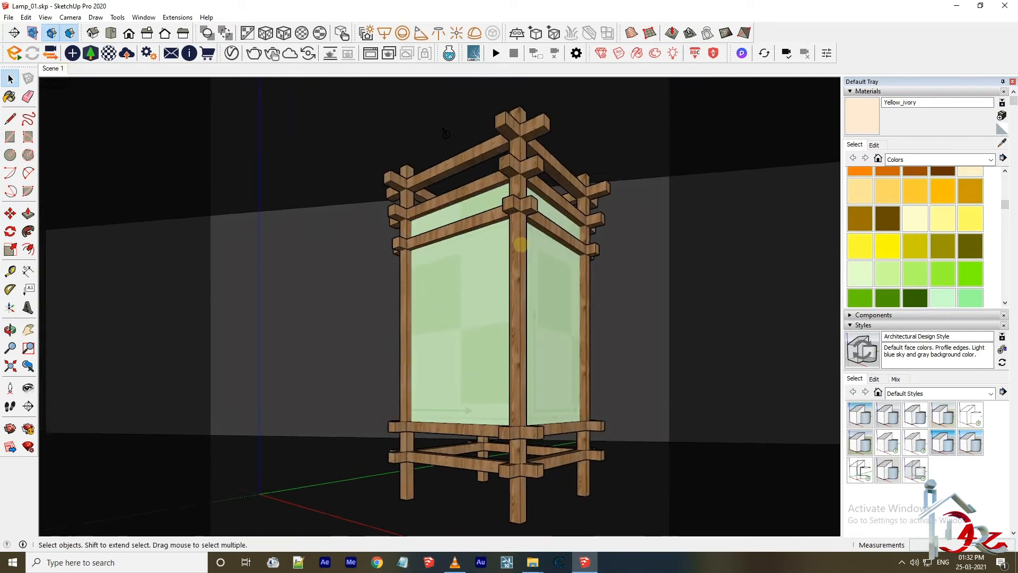
- Hide the room, the wooden lamp frame and the lights so that only the translucent shade remains
click(445, 129)
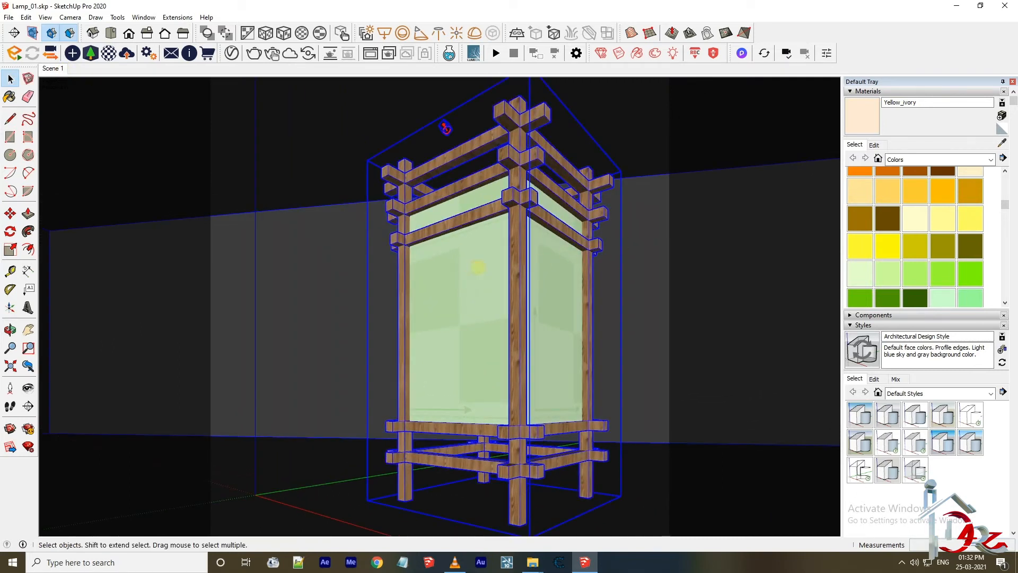
right_click(662, 228)
click(686, 98)
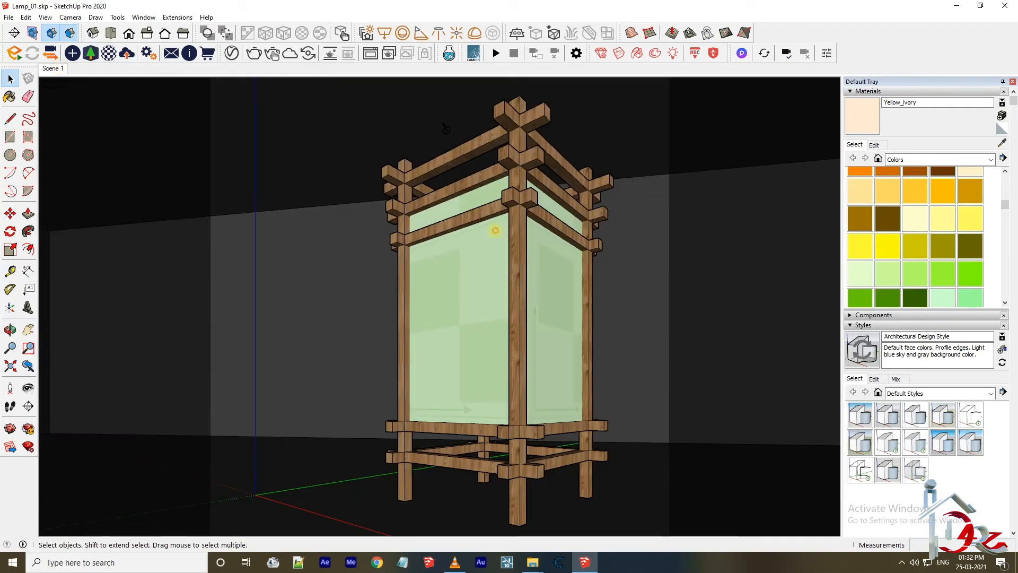
click(448, 264)
right_click(219, 119)
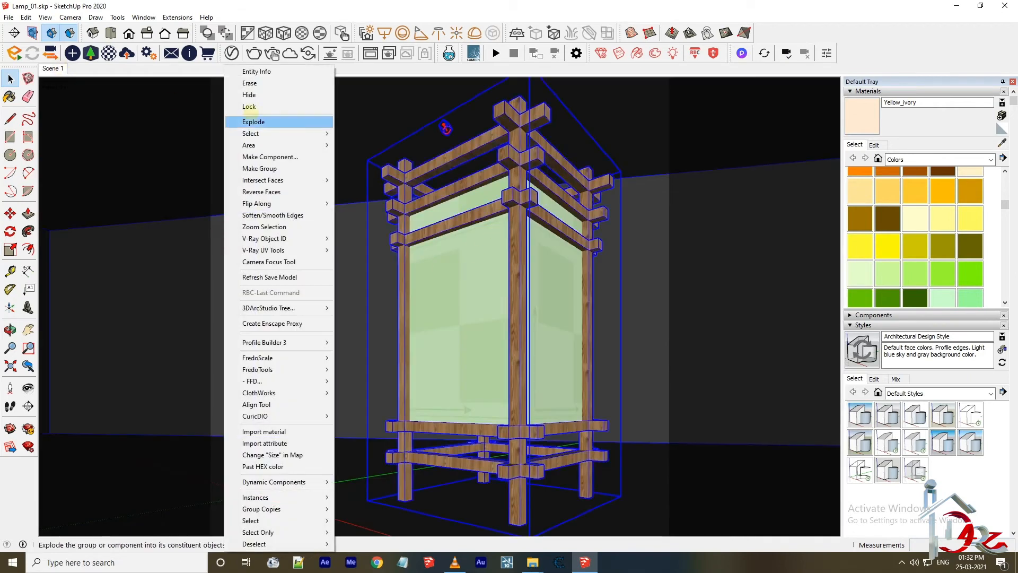
click(238, 118)
click(546, 236)
drag(403, 159, 345, 267)
scroll(320, 257, down, 3)
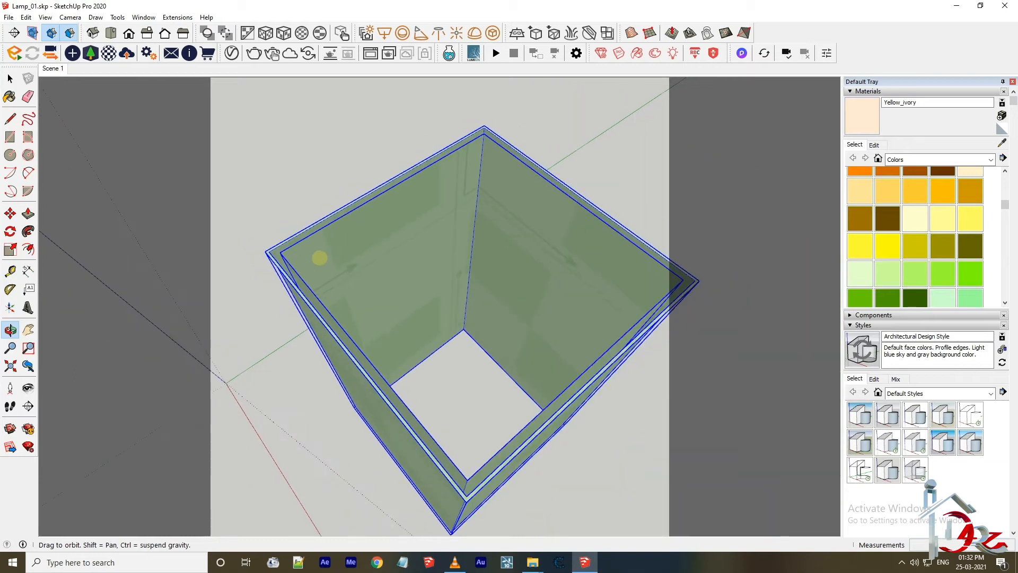
- Open the shade group and close its bottom with a rectangle spanning the inner corners
click(10, 78)
double_click(325, 274)
scroll(477, 293, down, 3)
scroll(475, 293, up, 2)
key(r)
click(464, 309)
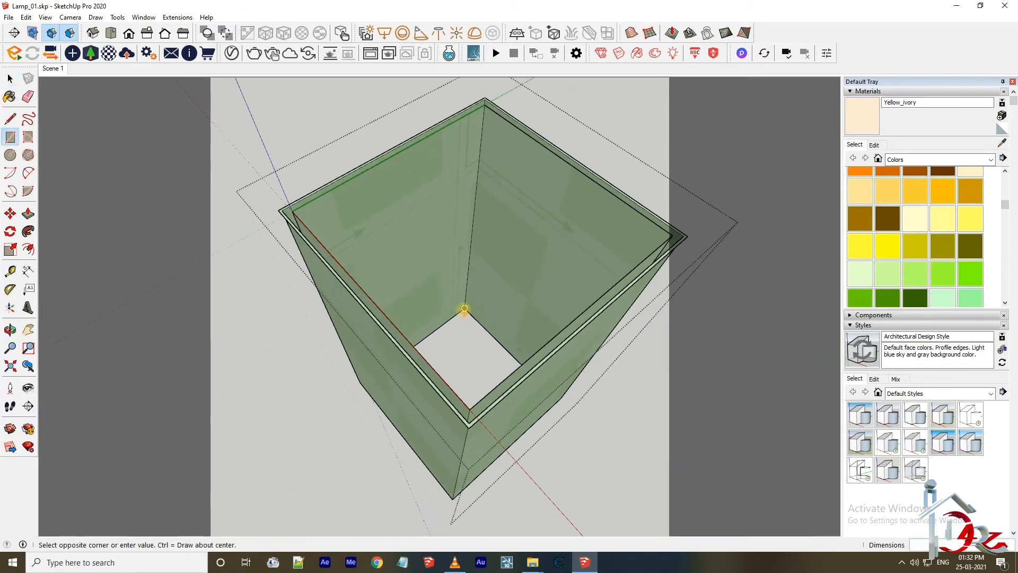
scroll(465, 318, down, 2)
scroll(468, 475, up, 4)
scroll(397, 477, down, 5)
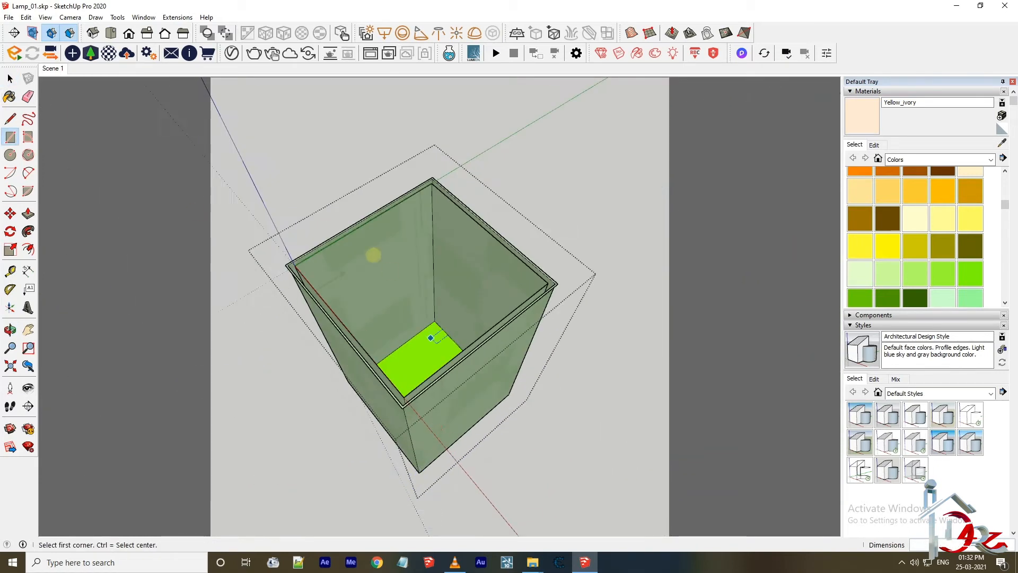
- Offset the shade's bottom face inward and delete the inner face to leave a square opening
scroll(373, 260, up, 4)
click(28, 250)
click(428, 393)
click(446, 399)
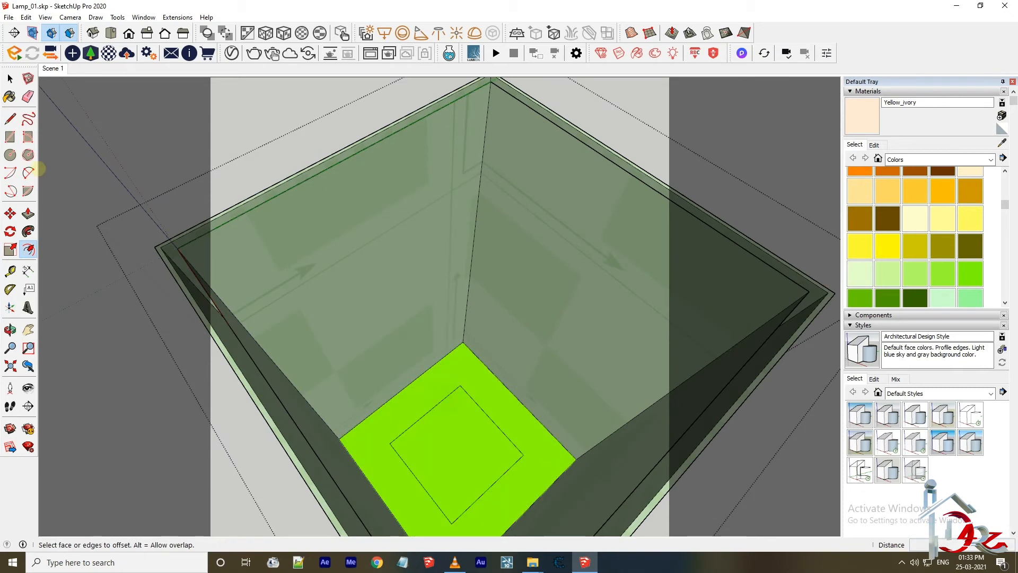
key(space)
click(456, 455)
key(Delete)
- Sample the Glow layer material from the shade wall and paint the bottom rim with it
click(1001, 144)
click(531, 328)
click(492, 392)
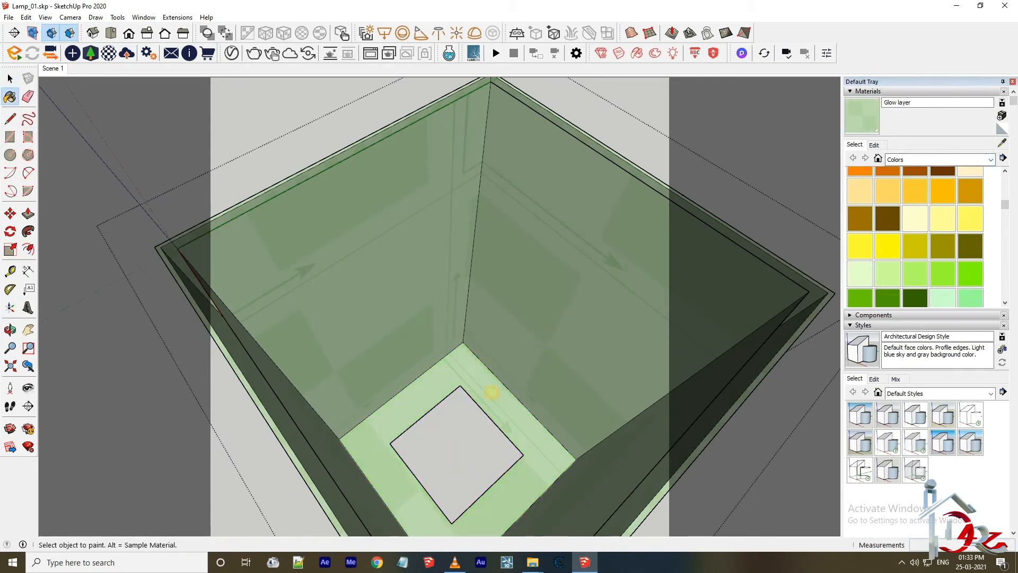
- Erase the shade's inner top edges and leftover inner lines to remove the inner wall faces
scroll(296, 284, down, 3)
scroll(359, 336, up, 5)
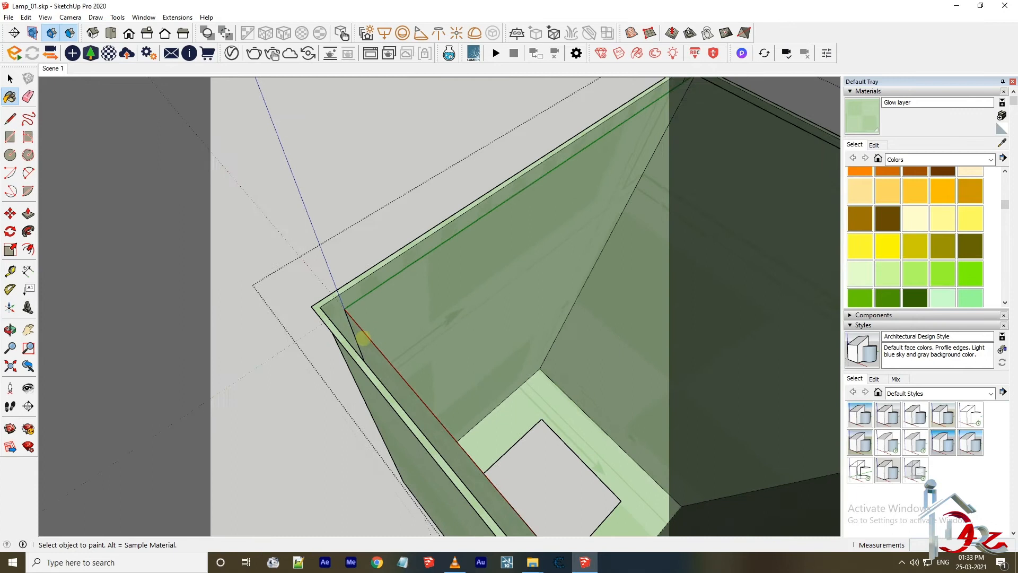
click(28, 97)
scroll(352, 319, down, 4)
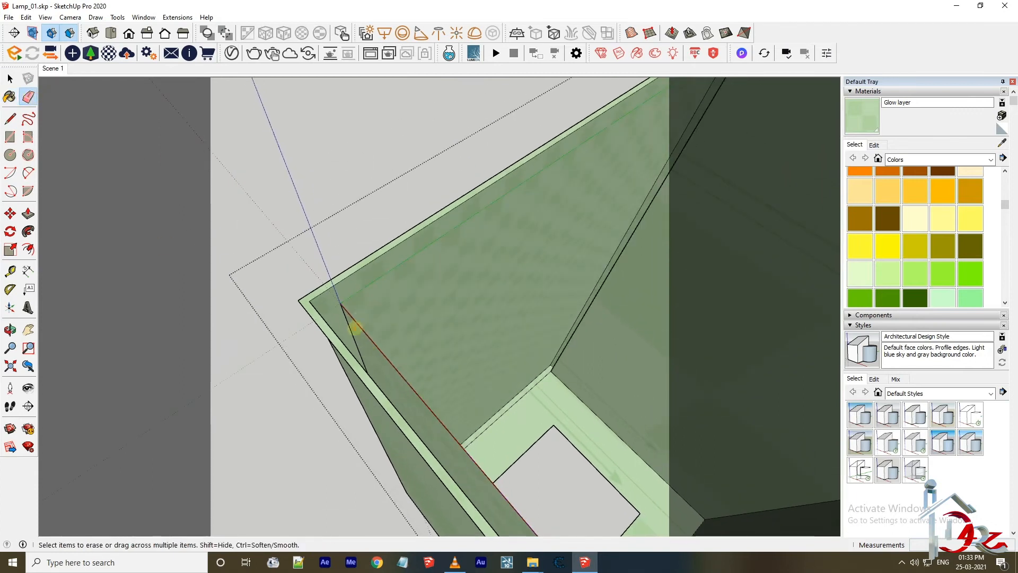
scroll(568, 145, up, 2)
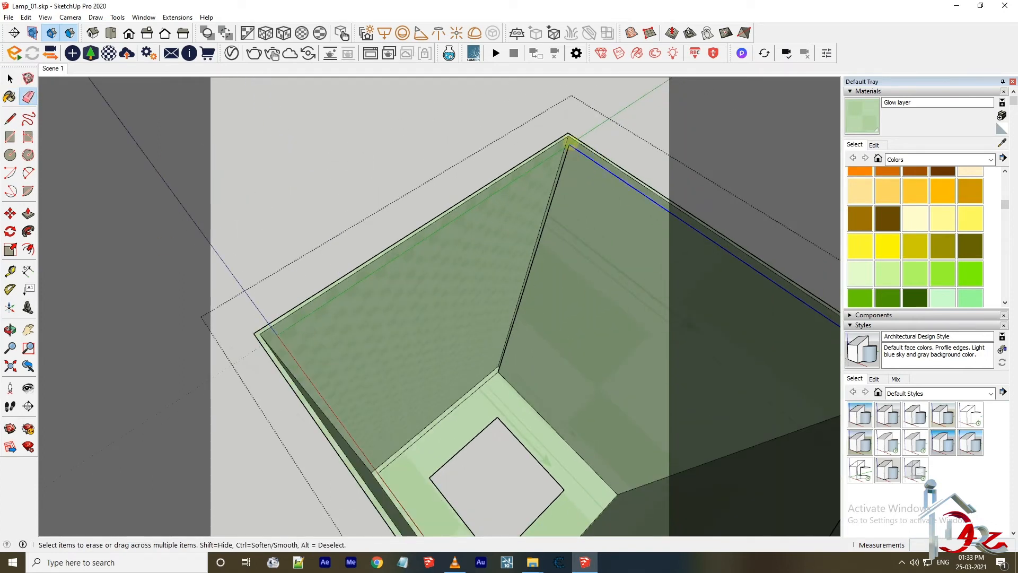
scroll(566, 308, down, 5)
scroll(705, 341, up, 2)
click(706, 338)
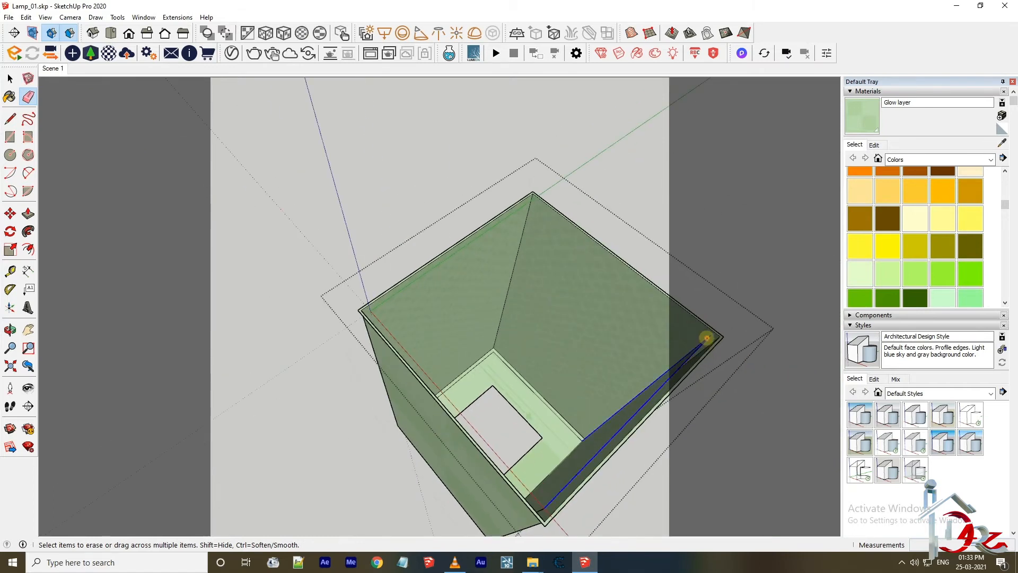
scroll(561, 383, down, 3)
scroll(543, 444, up, 2)
scroll(543, 445, up, 2)
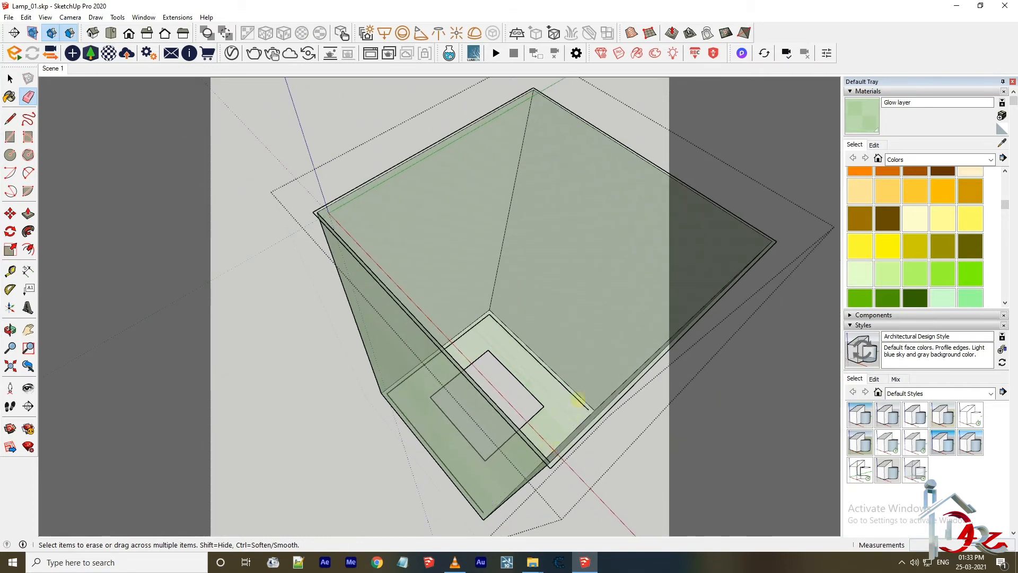
scroll(348, 209, down, 1)
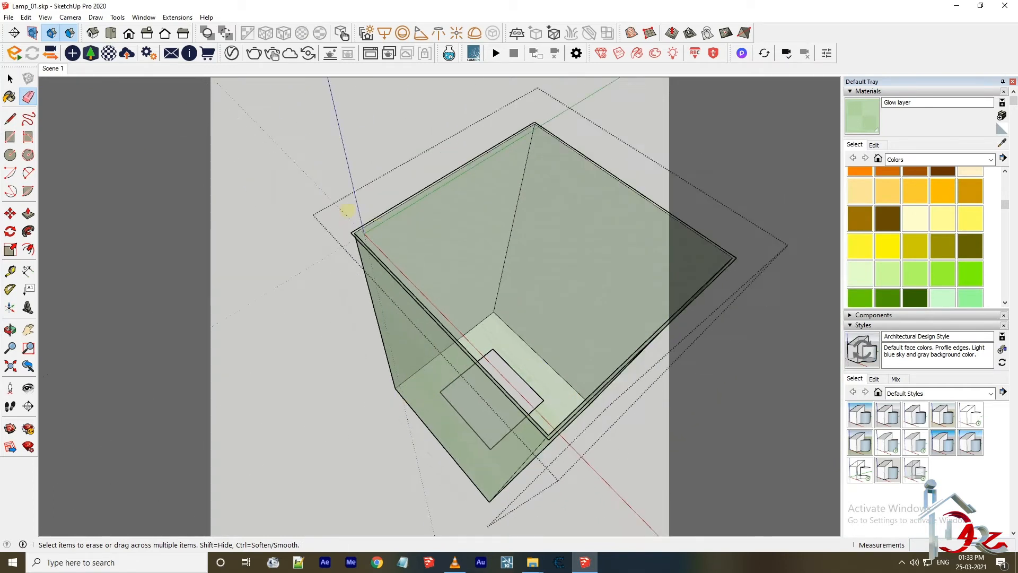
scroll(345, 213, up, 3)
- Leave the shade group, unhide the frame, room and lights, and render the scene from Scene 1
key(space)
scroll(321, 221, up, 2)
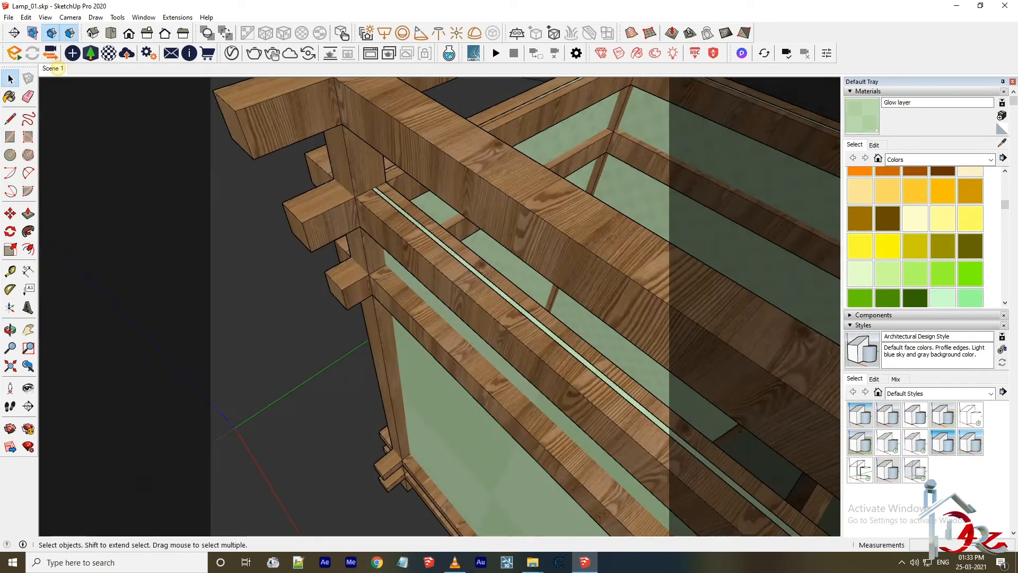
scroll(403, 297, down, 5)
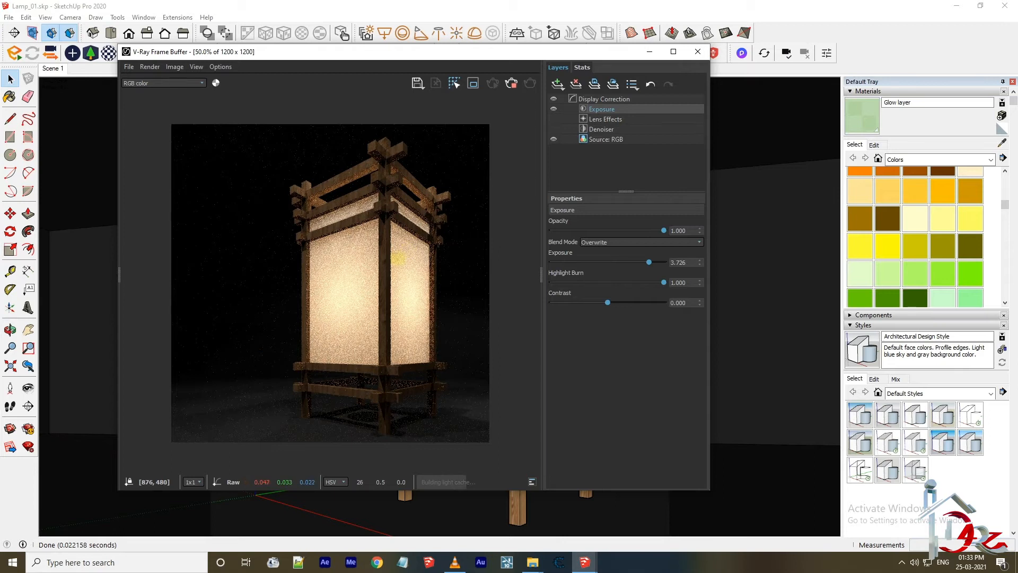
scroll(387, 412, up, 5)
scroll(388, 412, down, 5)
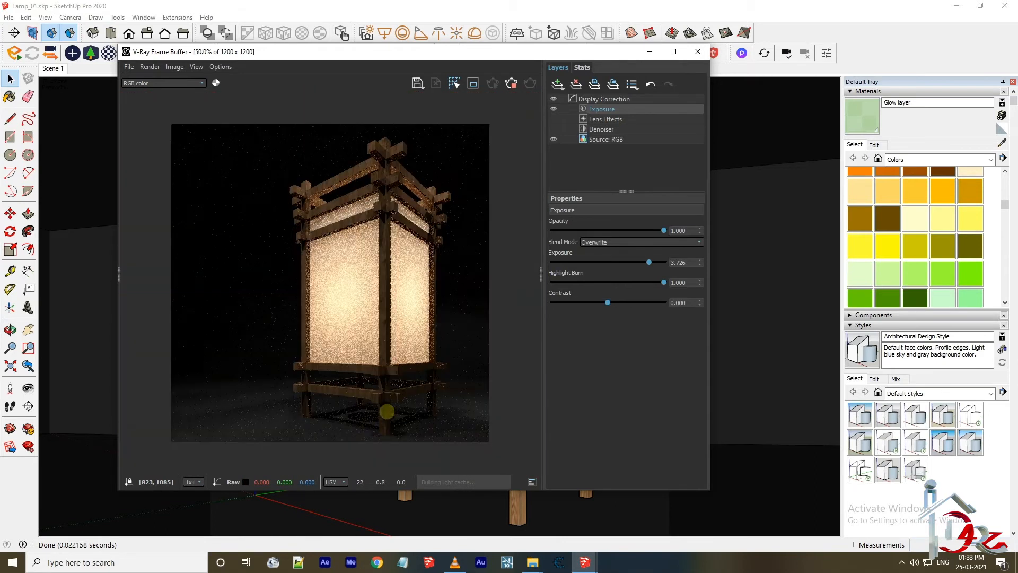
- Open the Sphere Light's settings in the V-Ray Asset Editor and start a new render
scroll(388, 412, up, 5)
scroll(364, 423, down, 5)
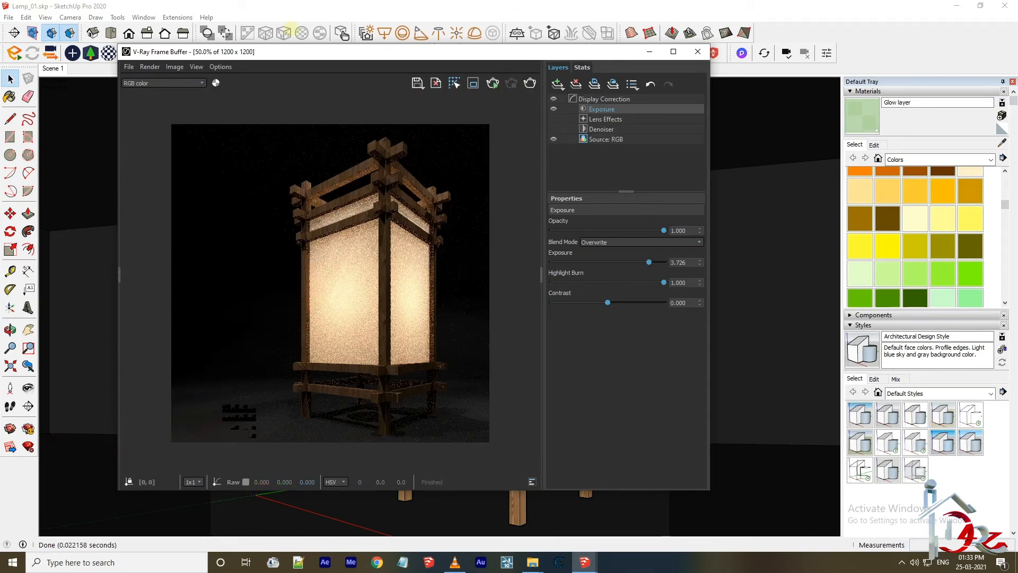
drag(292, 51, 300, 81)
click(232, 53)
click(463, 109)
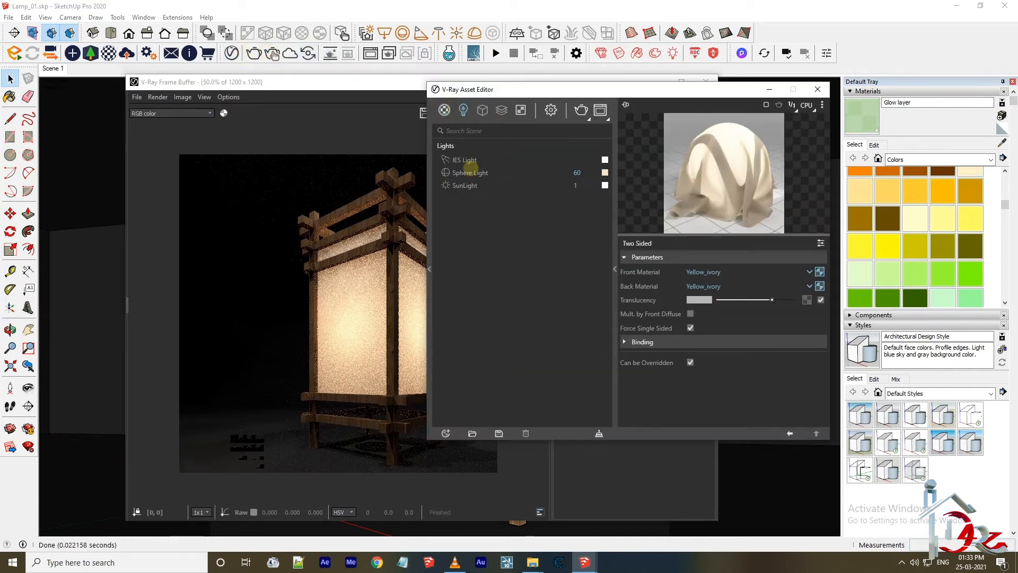
click(469, 172)
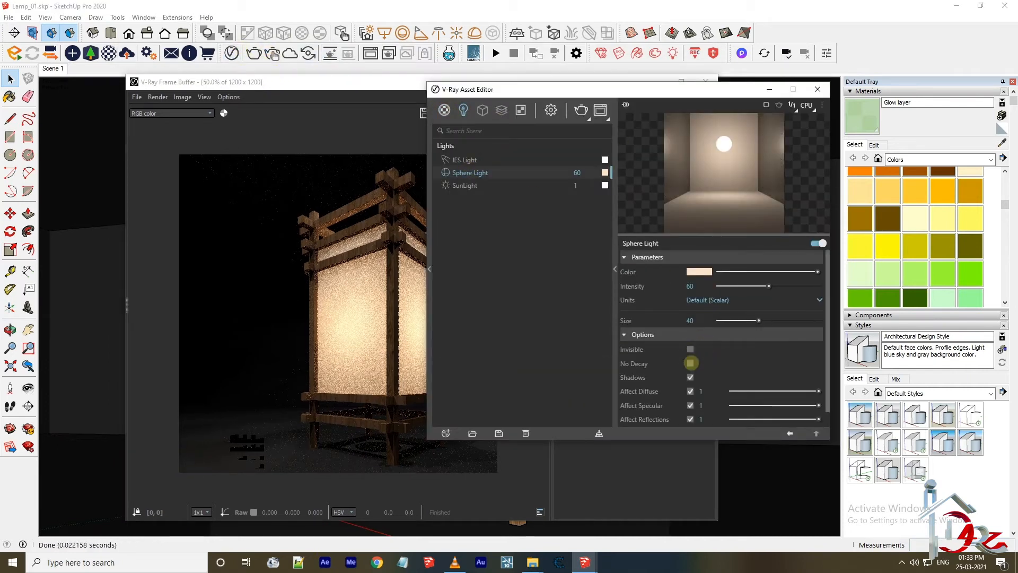
click(663, 337)
click(652, 258)
click(579, 107)
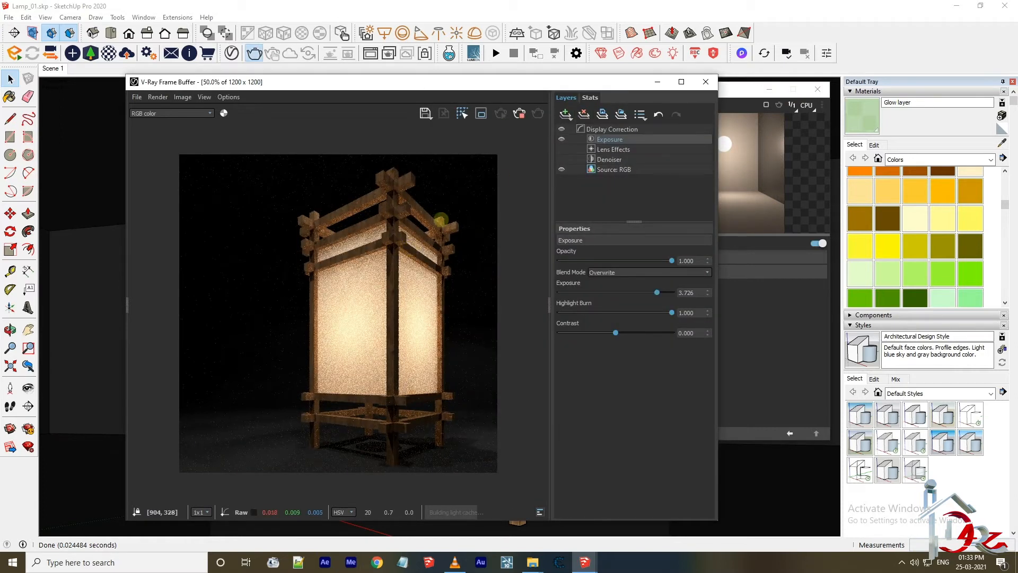
- Stop the running render, make the Sphere Light invisible, and render the scene again
click(519, 113)
click(732, 94)
click(644, 272)
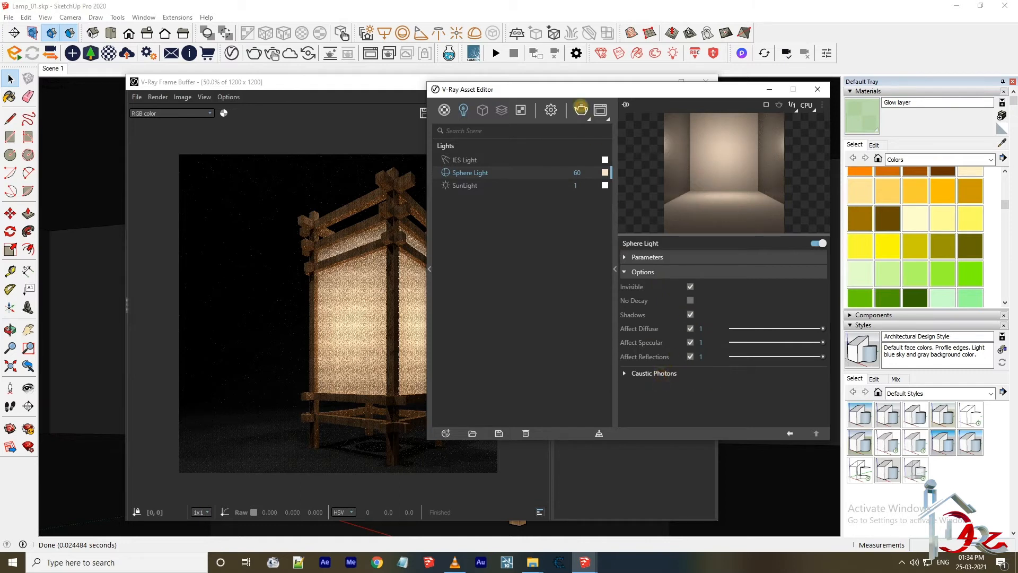
click(581, 109)
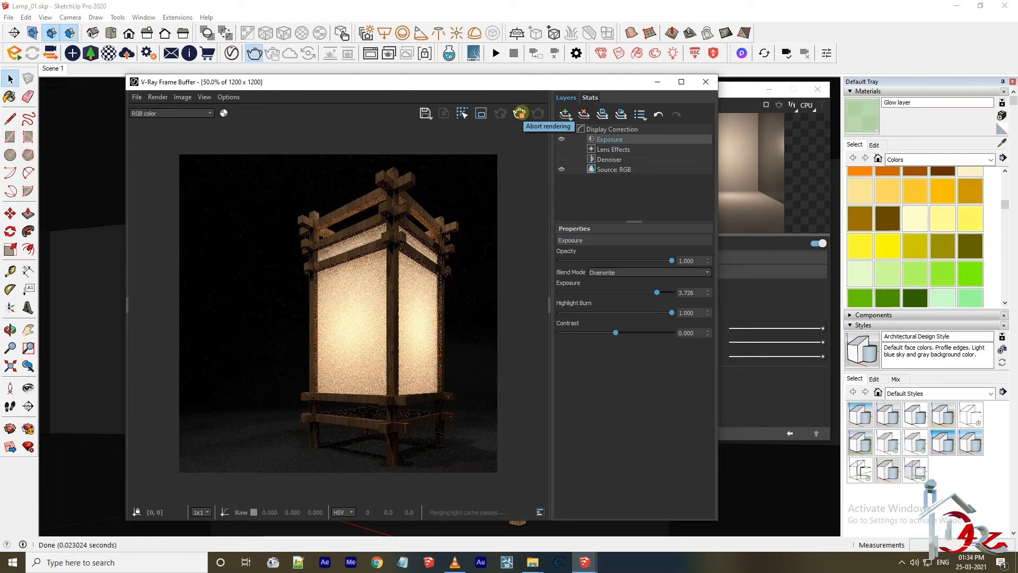
- Fine-tune the exposure and lower the contrast in the render's Exposure correction layer
click(565, 115)
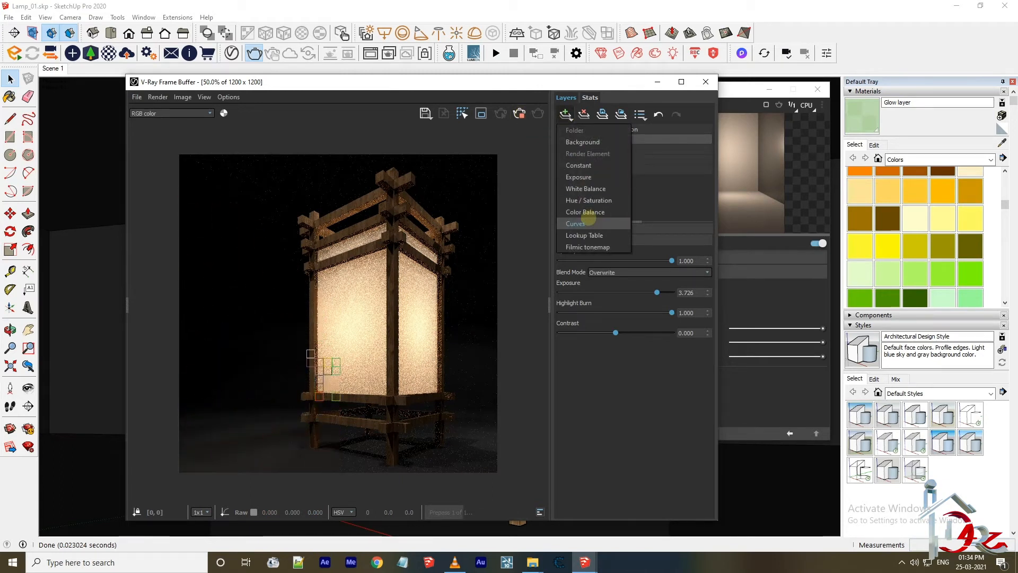
click(668, 200)
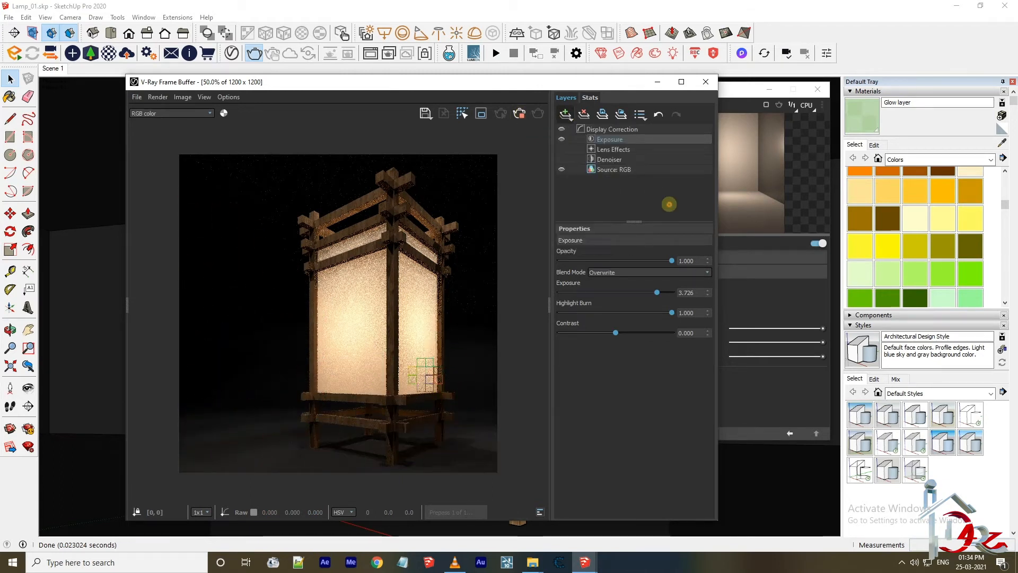
click(610, 139)
drag(664, 293, 660, 292)
mouse_move(616, 332)
mouse_down()
mouse_move(627, 333)
mouse_move(599, 332)
mouse_up()
- Enable bloom/glare with scratches, dust, obstacle and filter images, setting opacity about 0.818, size about 39.4 and intensity about 3.89
click(611, 150)
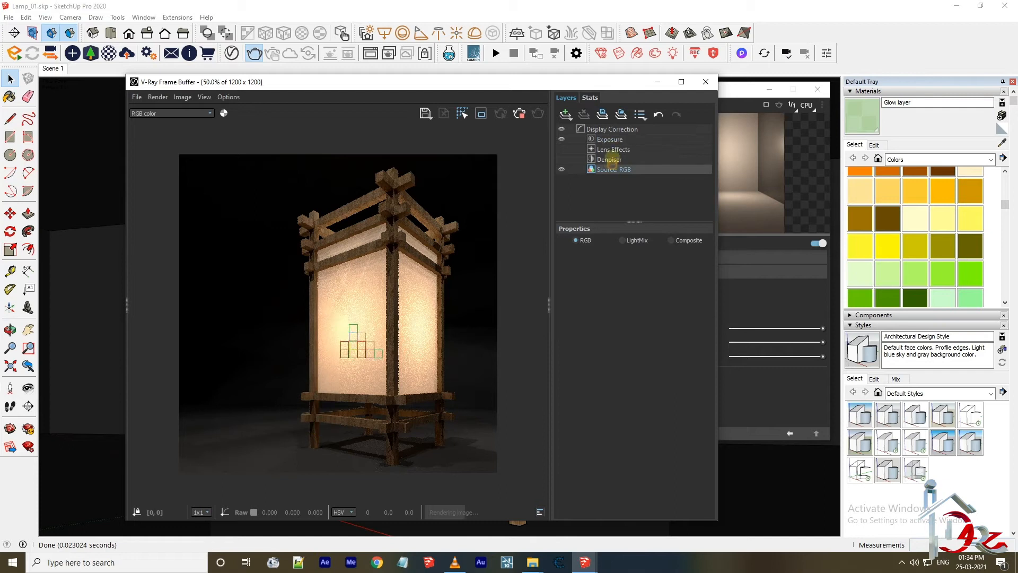
click(560, 270)
click(576, 389)
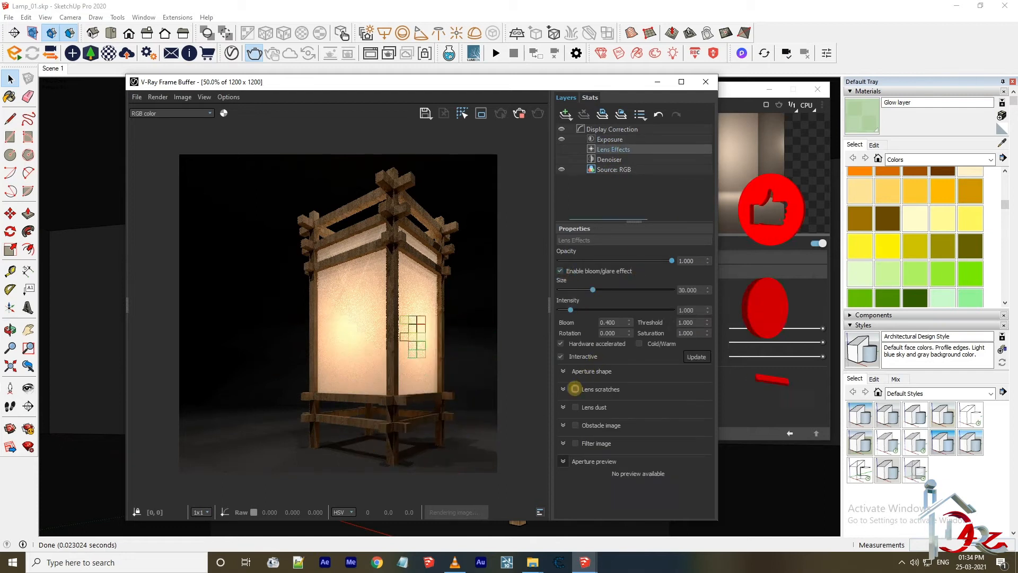
click(575, 407)
click(576, 425)
click(576, 443)
drag(570, 310, 646, 290)
drag(585, 293, 601, 309)
drag(667, 260, 582, 261)
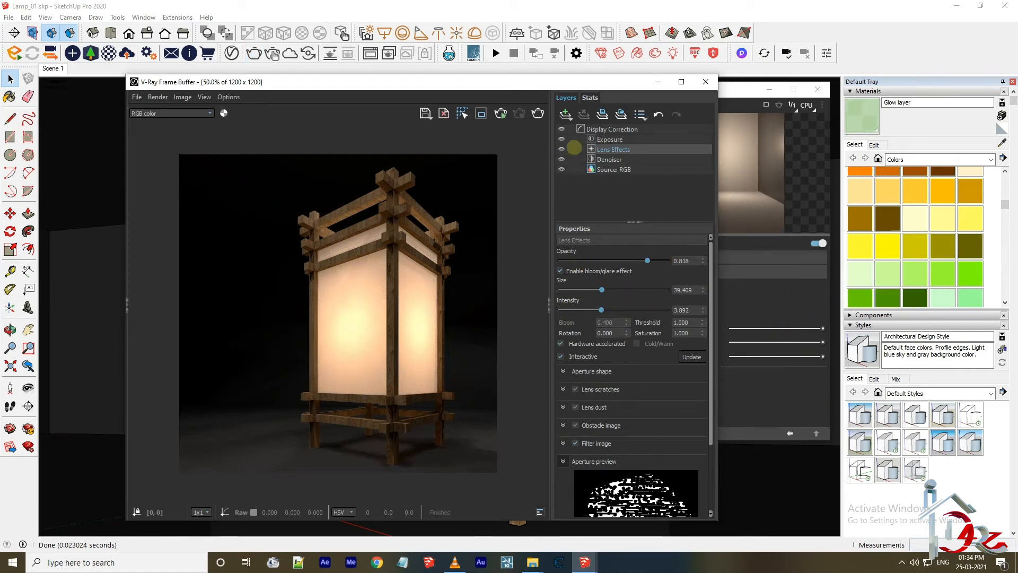
- Close the V-Ray frame buffer and Asset Editor, and hide the room around the lamp
click(705, 81)
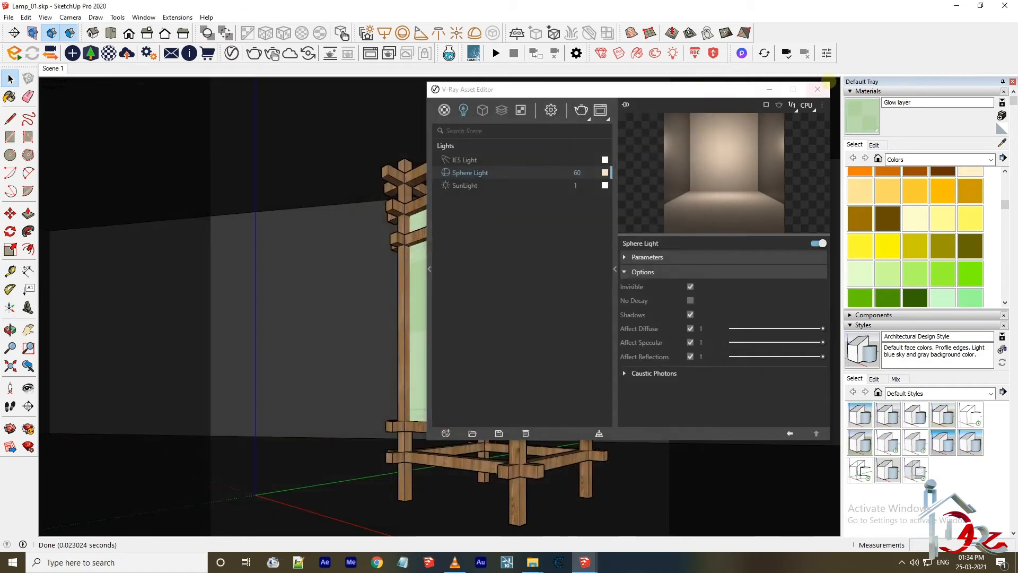
click(818, 89)
click(448, 225)
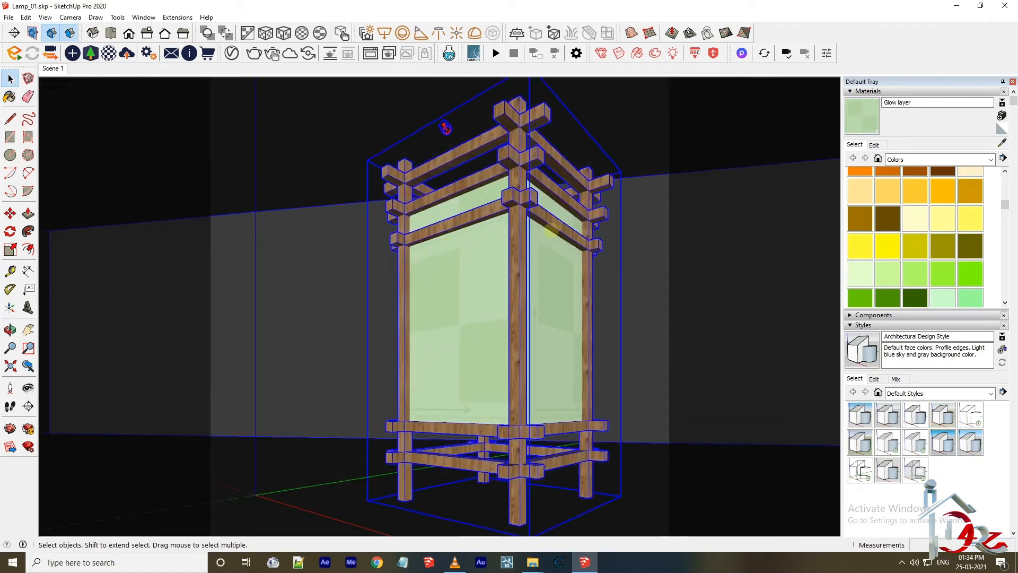
right_click(654, 238)
click(679, 95)
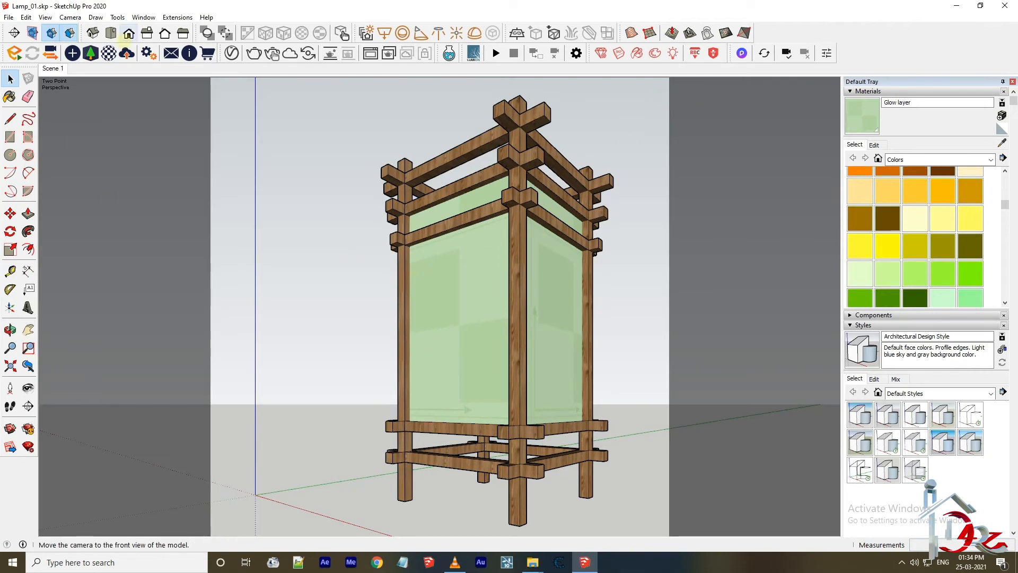
- Draw a rectangle over the shade's side, spanning diagonally opposite inner corners of the posts and rails below the upper band
click(129, 33)
click(147, 33)
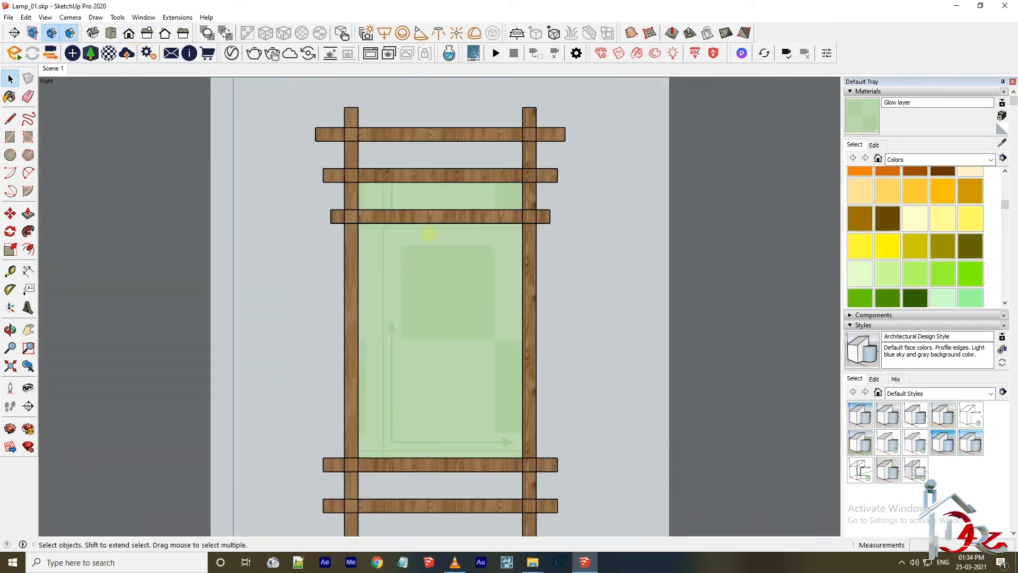
click(10, 331)
drag(407, 284, 339, 292)
scroll(351, 431, up, 5)
key(r)
click(335, 417)
scroll(459, 261, down, 5)
click(9, 332)
drag(450, 239, 531, 167)
key(r)
scroll(556, 157, up, 6)
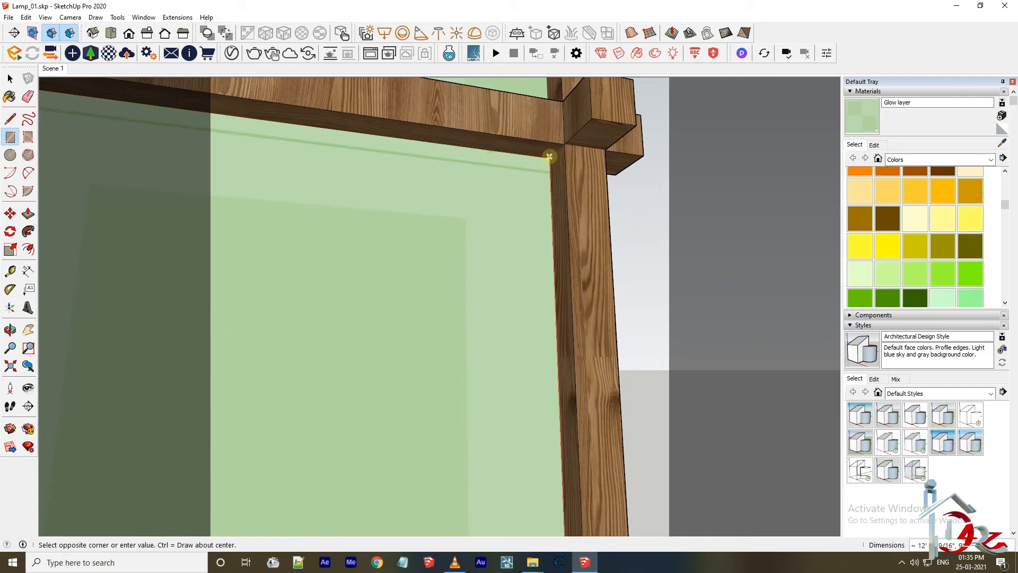
scroll(549, 157, up, 4)
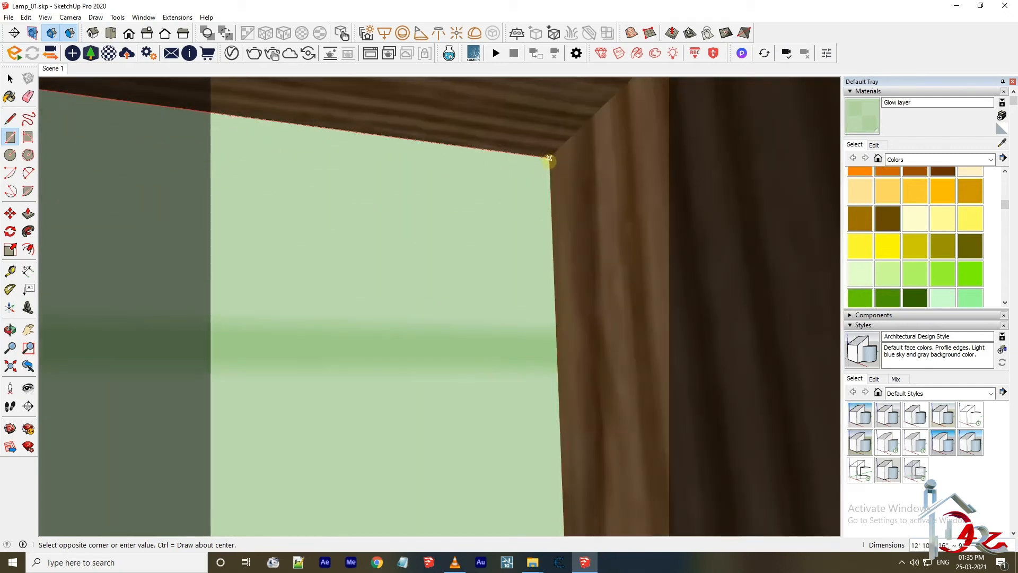
click(549, 159)
scroll(514, 282, down, 10)
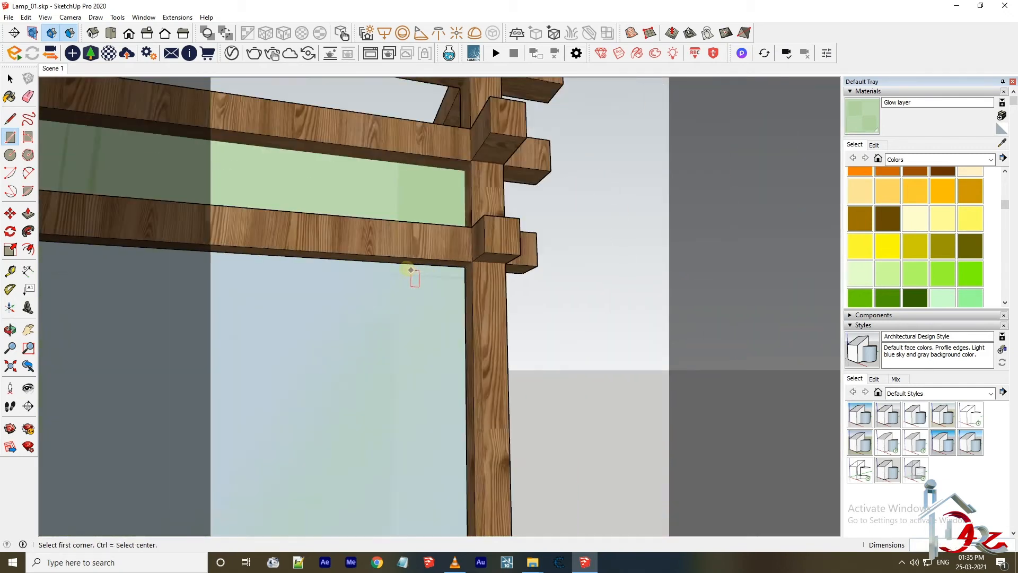
- Move the new rectangle clear of the lamp and make it a group
click(9, 79)
double_click(283, 343)
scroll(282, 343, down, 5)
key(m)
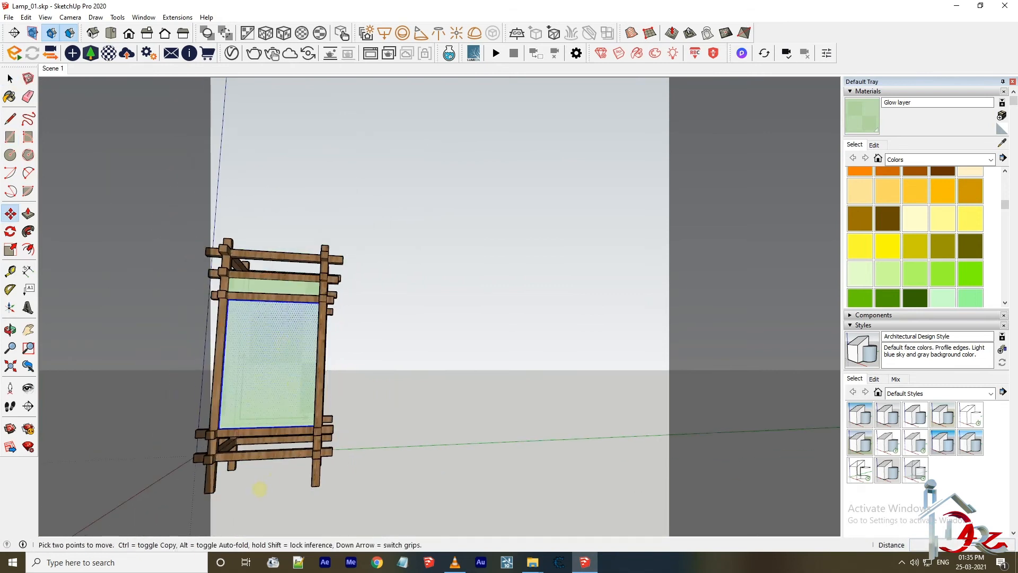
click(259, 489)
click(452, 478)
key(space)
right_click(434, 312)
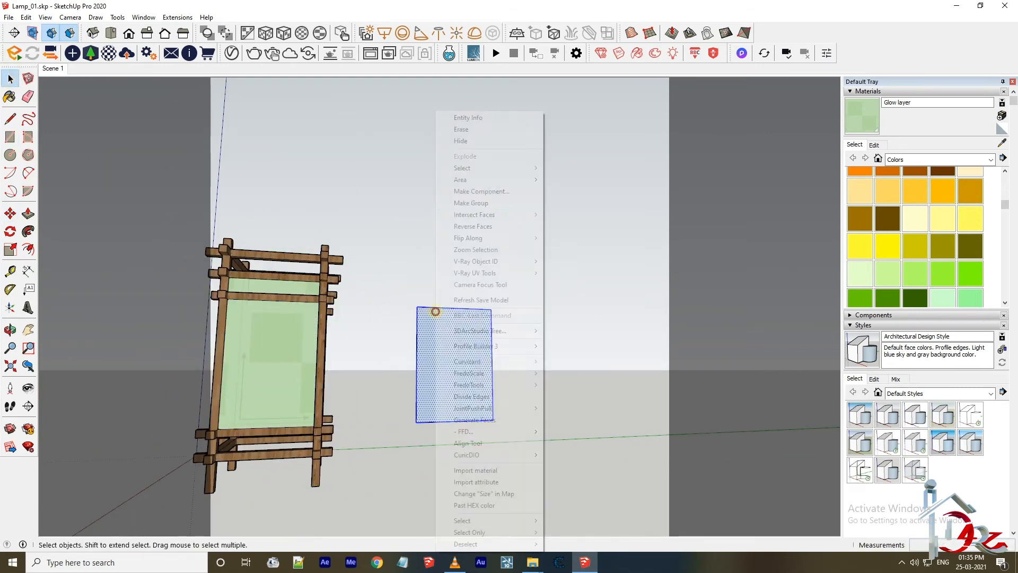
click(489, 207)
- Open the rectangle group for editing and draw a vertical centre line between the midpoints of its upper and lower edges
click(10, 330)
drag(365, 422, 265, 477)
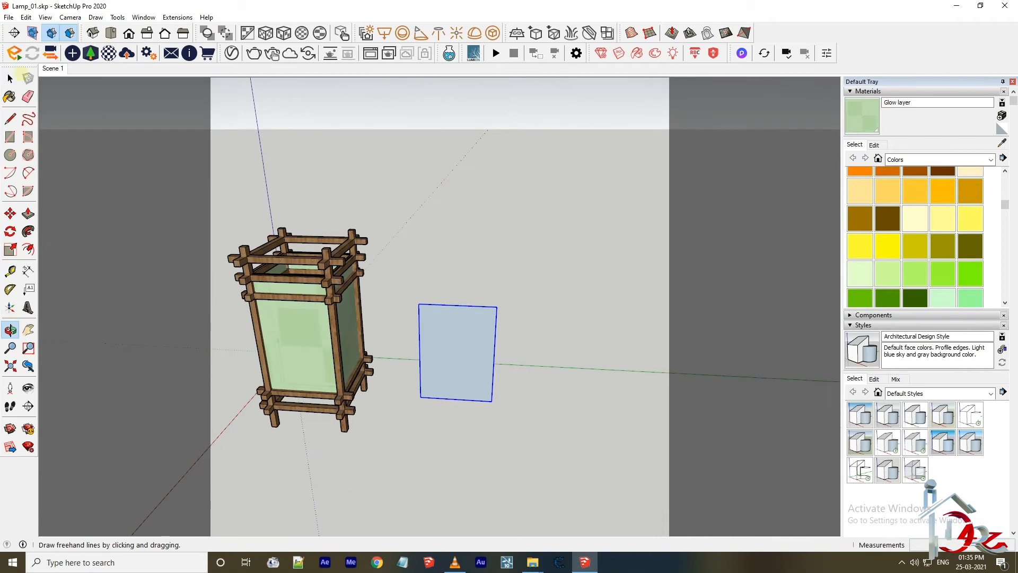
click(10, 79)
double_click(485, 336)
key(l)
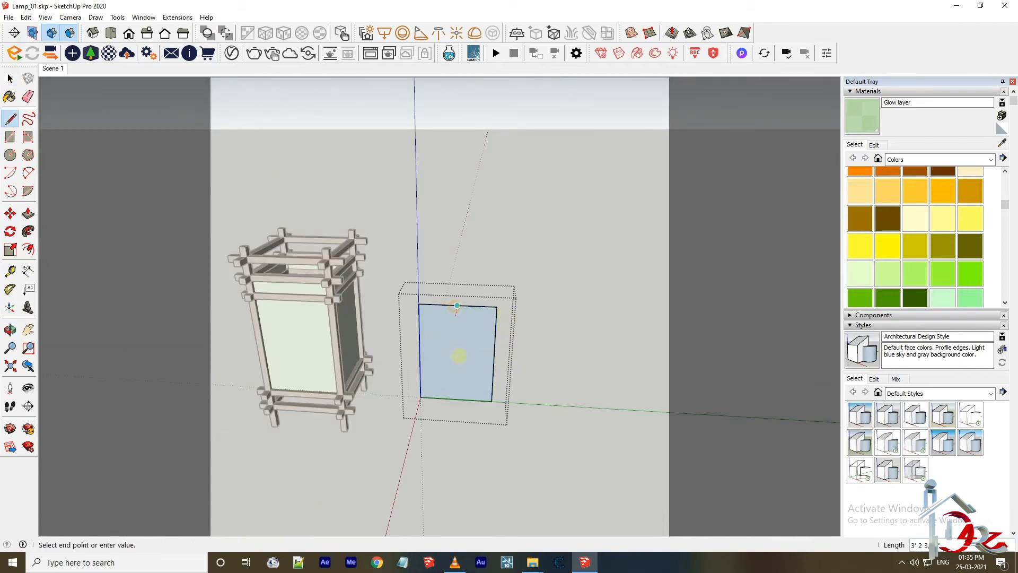
scroll(459, 323, up, 2)
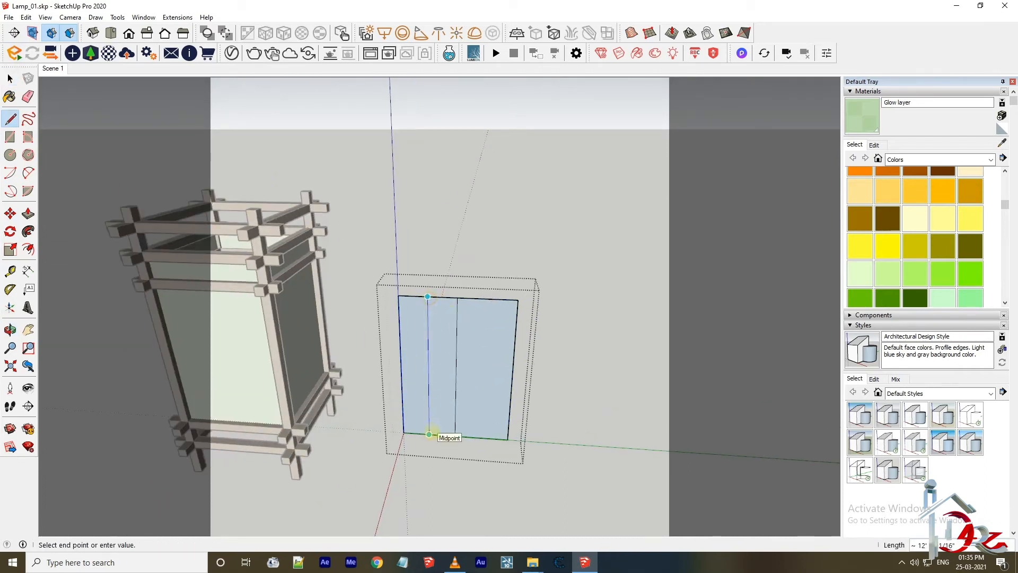
- Divide the left half of the rectangle's upper edge into 3 segments and draw a vertical line from the division nearest the centre line
key(space)
scroll(371, 264, up, 1)
right_click(429, 297)
click(466, 248)
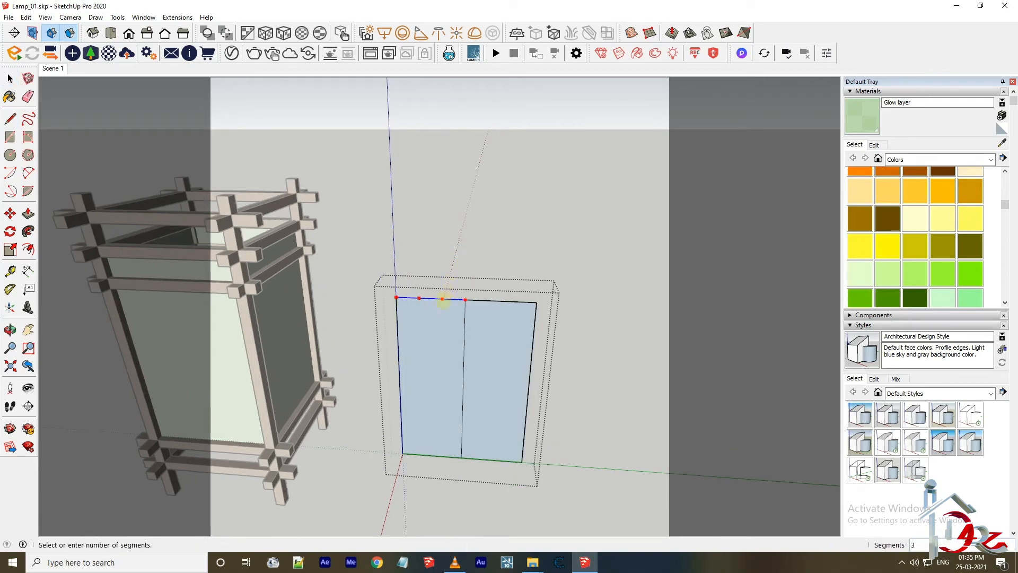
click(442, 302)
key(l)
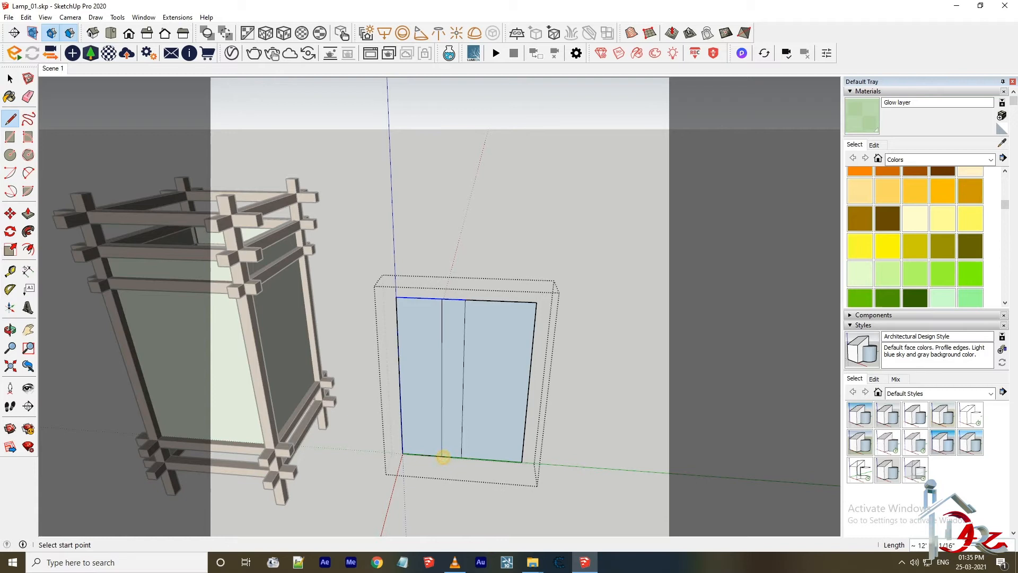
- Copy the vertical strip beside the centre line to the centre line's other side at the same spacing
click(7, 74)
double_click(455, 312)
key(m)
click(442, 299)
key(ctrl)
click(465, 299)
key(space)
- Draw two horizontal lines across the rectangle, one through its middle and one slightly above
click(398, 331)
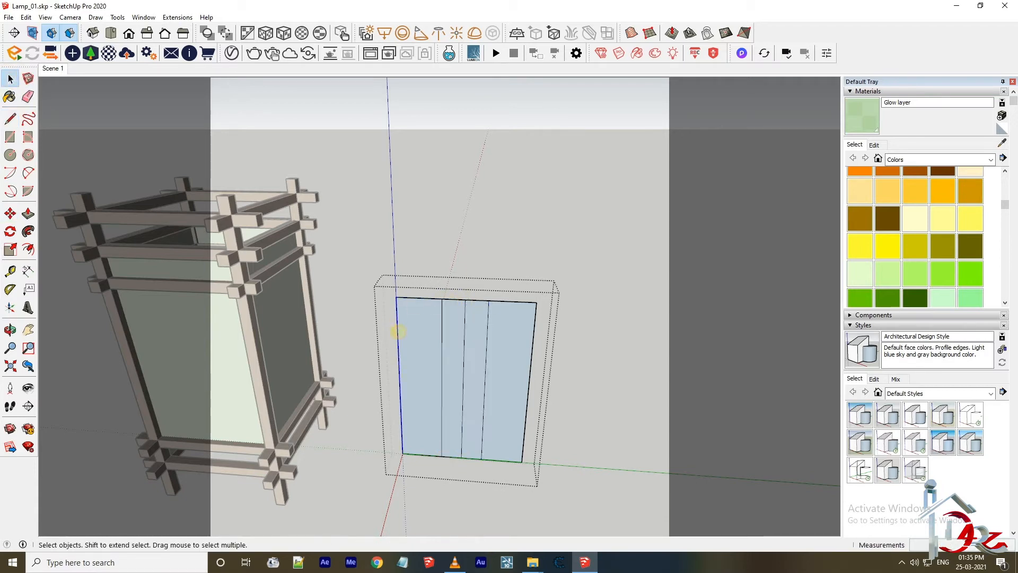
key(l)
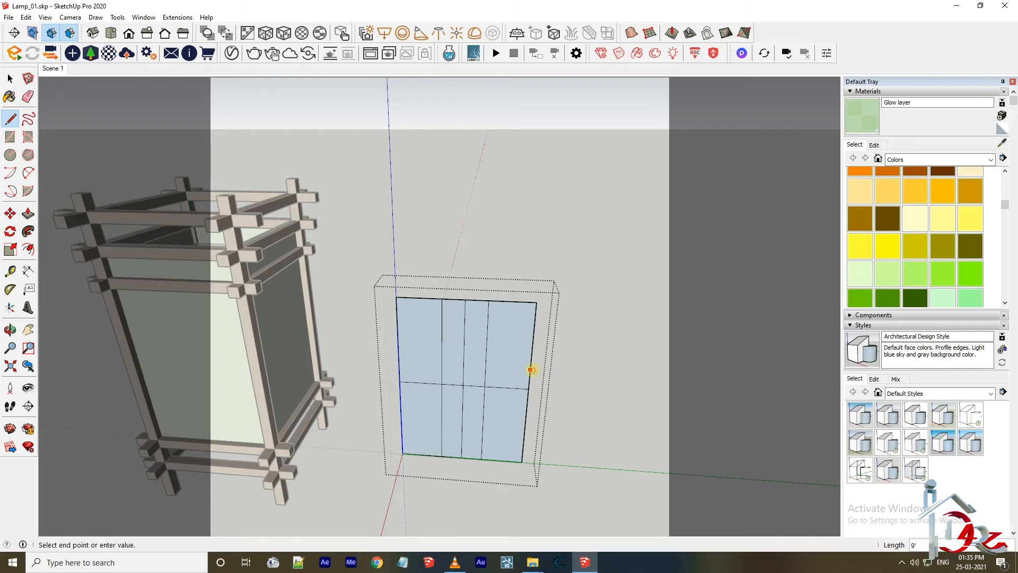
key(space)
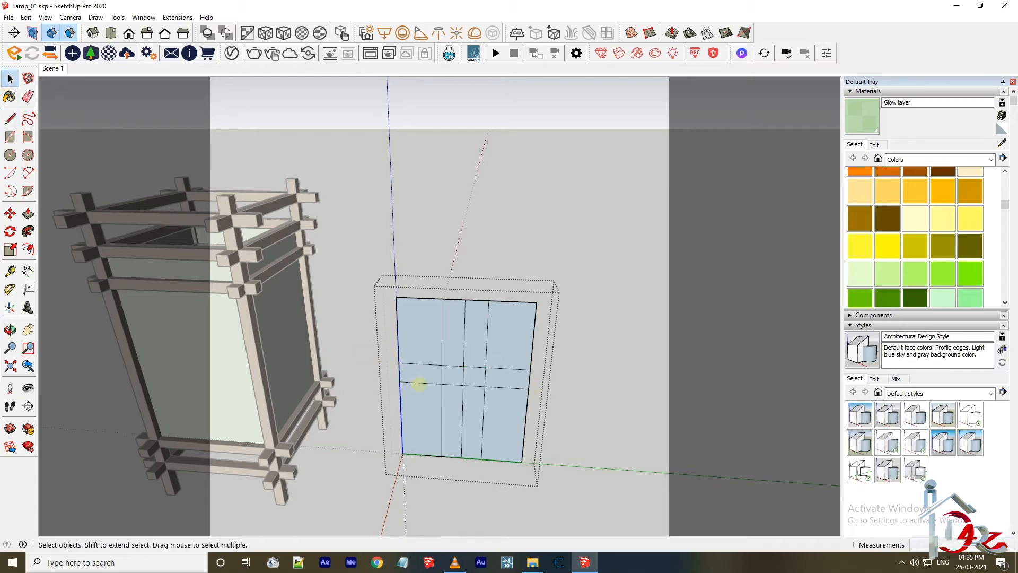
- Copy the horizontal strip downward by its own height to add a third horizontal line below the middle one
scroll(536, 393, up, 2)
key(m)
key(ctrl)
click(529, 365)
click(528, 388)
- Erase the centre lines and excess segments to leave four offset lines in a pinwheel pattern
click(28, 96)
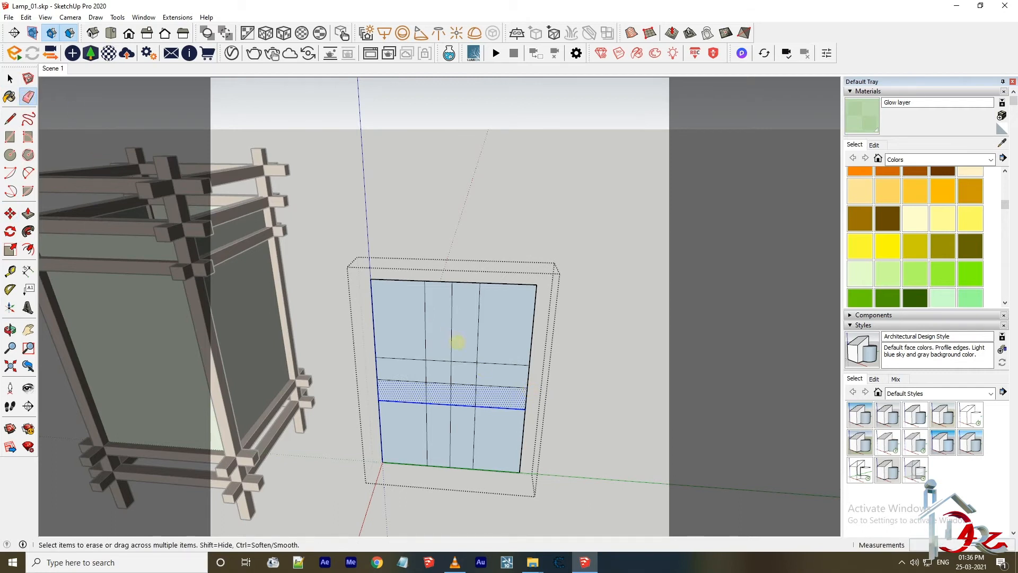
drag(458, 393, 459, 369)
scroll(451, 429, up, 1)
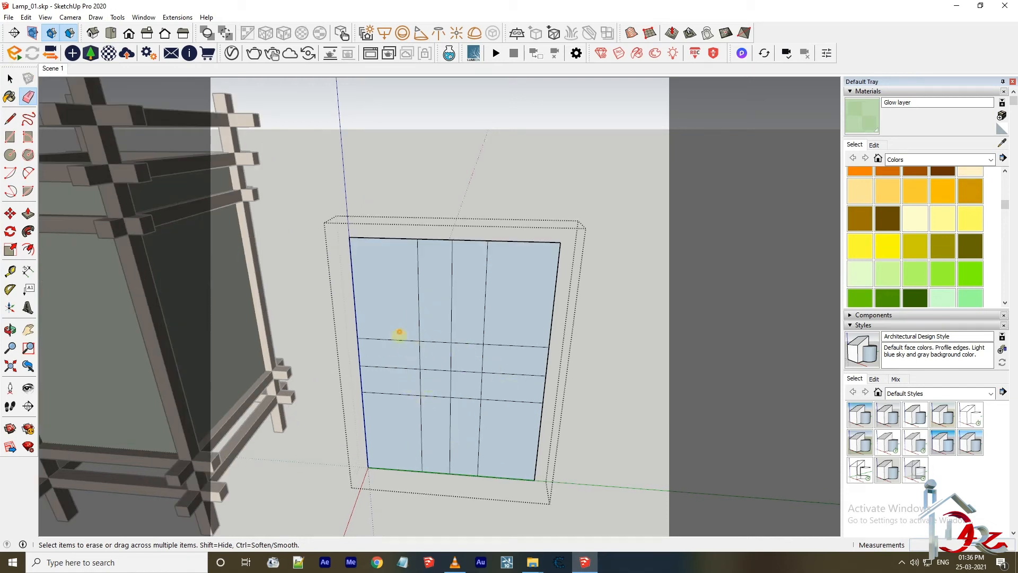
mouse_move(429, 431)
mouse_down()
mouse_move(472, 291)
mouse_move(464, 327)
mouse_up()
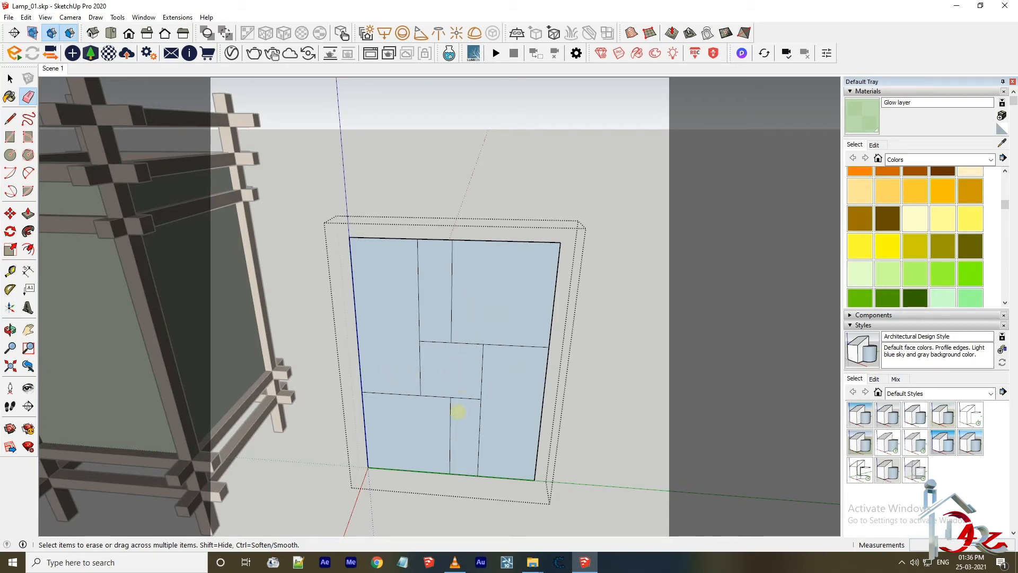
key(space)
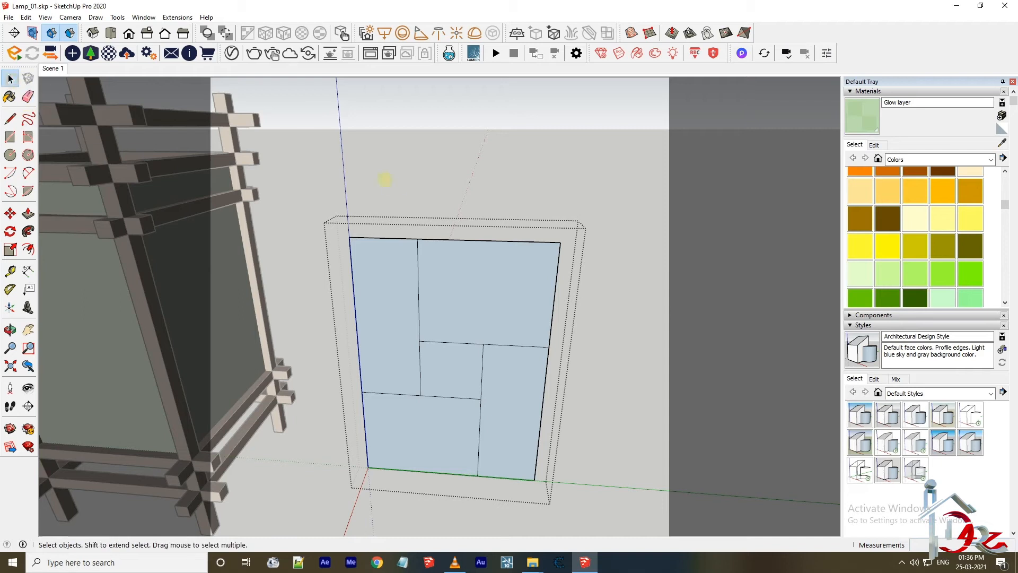
- Copy the pinwheel's upper vertical line 2" sideways to form a narrow strip
key(m)
key(ctrl)
click(435, 240)
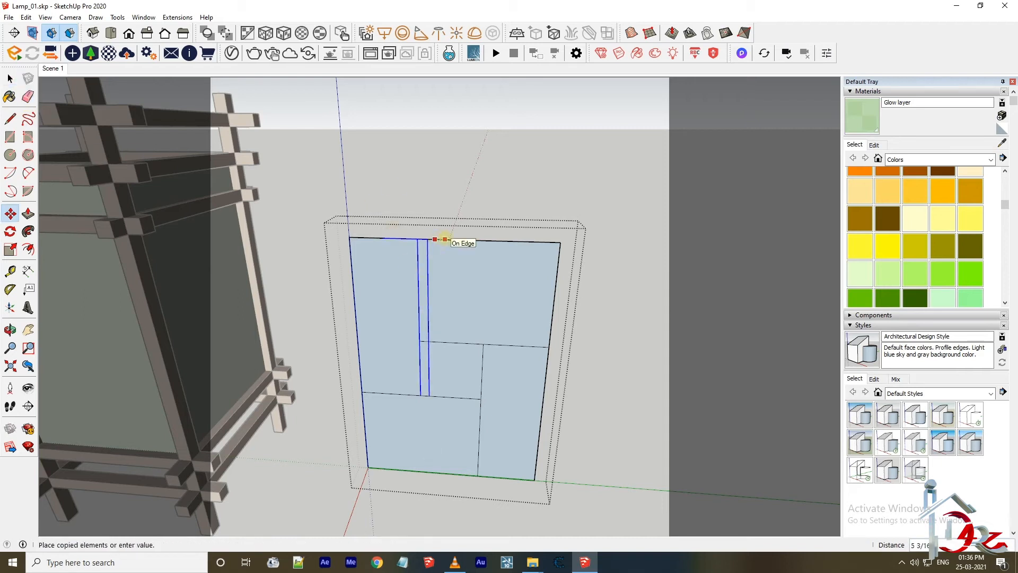
text(2)
key(Return)
key(space)
- Copy the pinwheel's upper horizontal line at a 2" offset to form a second strip
drag(660, 374, 659, 380)
scroll(518, 368, up, 3)
key(m)
click(473, 353)
text(2)
key(Return)
key(space)
- Copy the pinwheel's lower horizontal line and lower vertical line at 2" offsets to complete the strips
key(m)
key(ctrl)
click(470, 404)
drag(464, 274, 514, 534)
key(m)
key(ctrl)
click(458, 363)
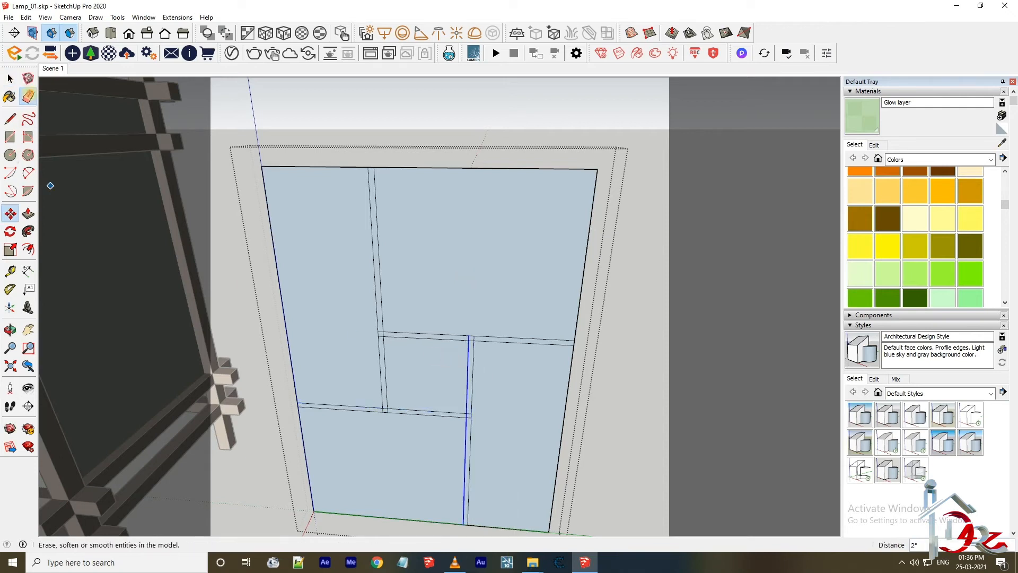
- Erase the short line segments crossing the strip junctions so the pinwheel strips merge into one continuous face
scroll(380, 419, up, 5)
scroll(419, 413, down, 2)
scroll(634, 432, up, 2)
drag(670, 438, 662, 430)
scroll(607, 460, down, 5)
scroll(655, 321, up, 4)
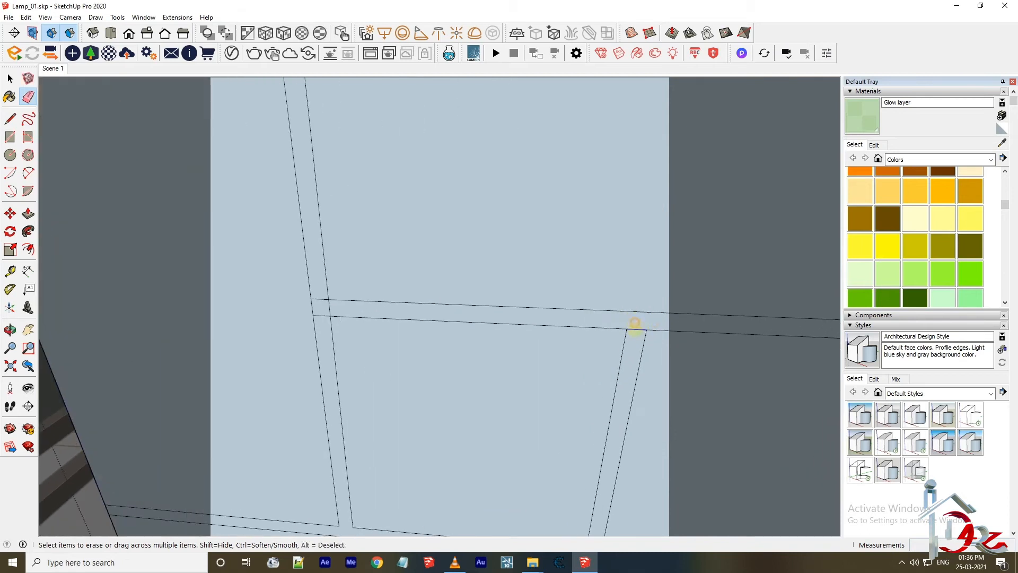
scroll(358, 320, down, 5)
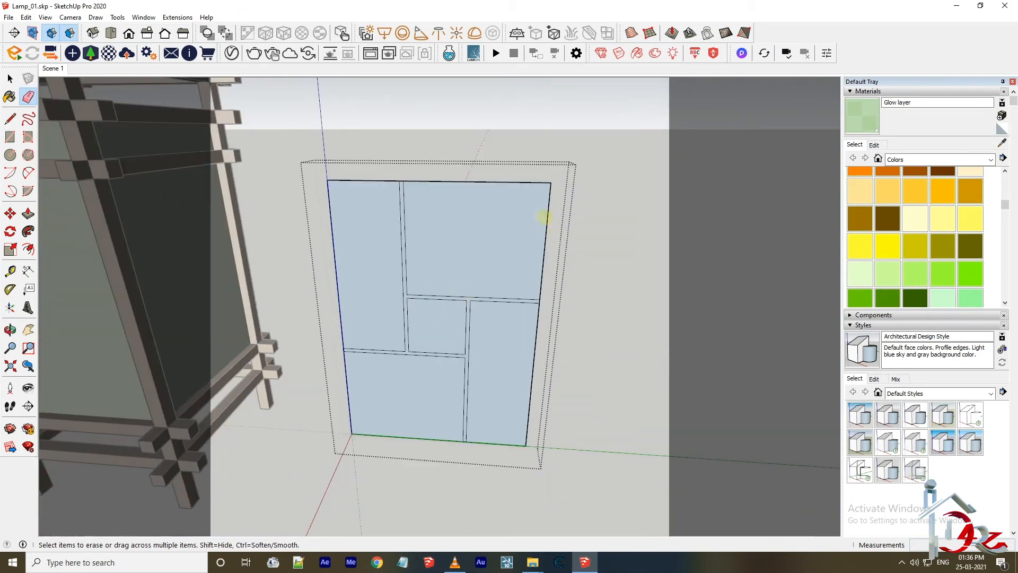
- Delete the panel faces and outer border edges around the pinwheel, keeping only the narrow strips
click(10, 78)
scroll(419, 218, up, 1)
drag(615, 218, 549, 154)
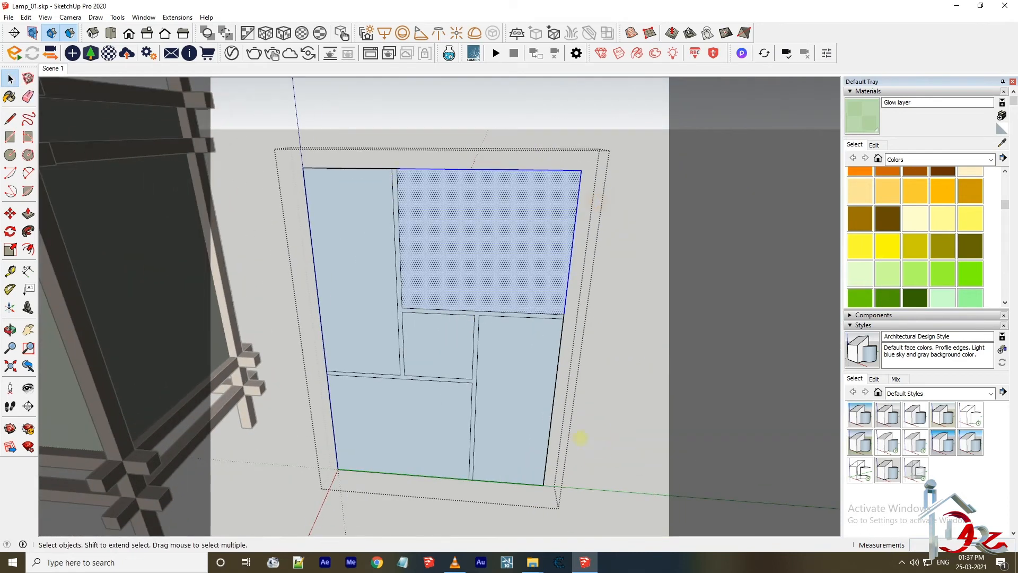
key(Delete)
drag(575, 424, 525, 494)
key(Delete)
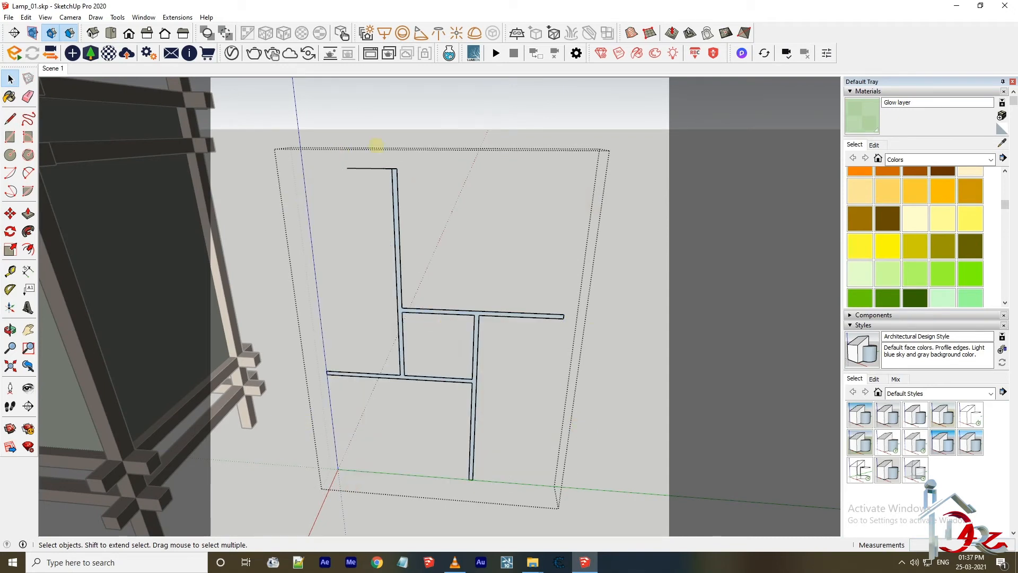
- Extrude the pinwheel strip face by 2" to give the lattice thickness
click(28, 214)
click(432, 311)
text(2)
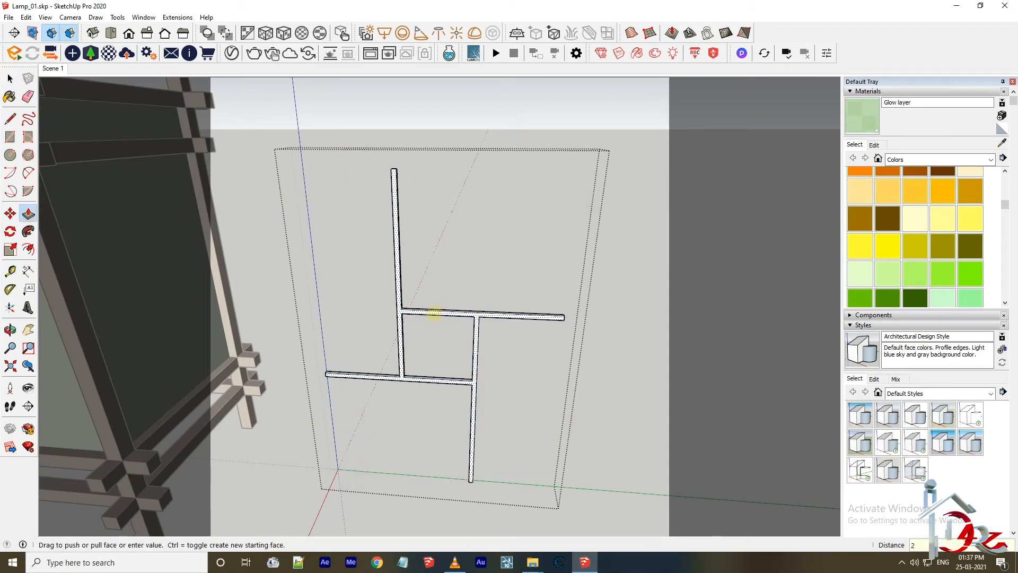
key(Return)
- Draw a helper rectangle across the lattice's lower-left opening, from the horizontal strip's outer end to the lower vertical strip's bottom end
click(9, 78)
triple_click(417, 312)
scroll(311, 387, up, 5)
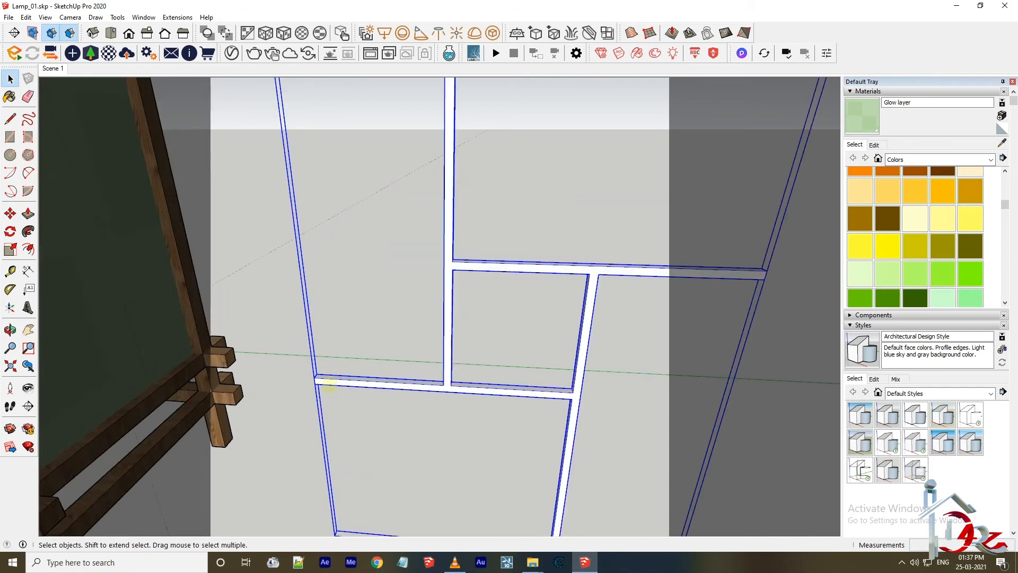
scroll(301, 371, up, 2)
scroll(300, 369, down, 3)
key(r)
click(288, 347)
scroll(341, 332, down, 4)
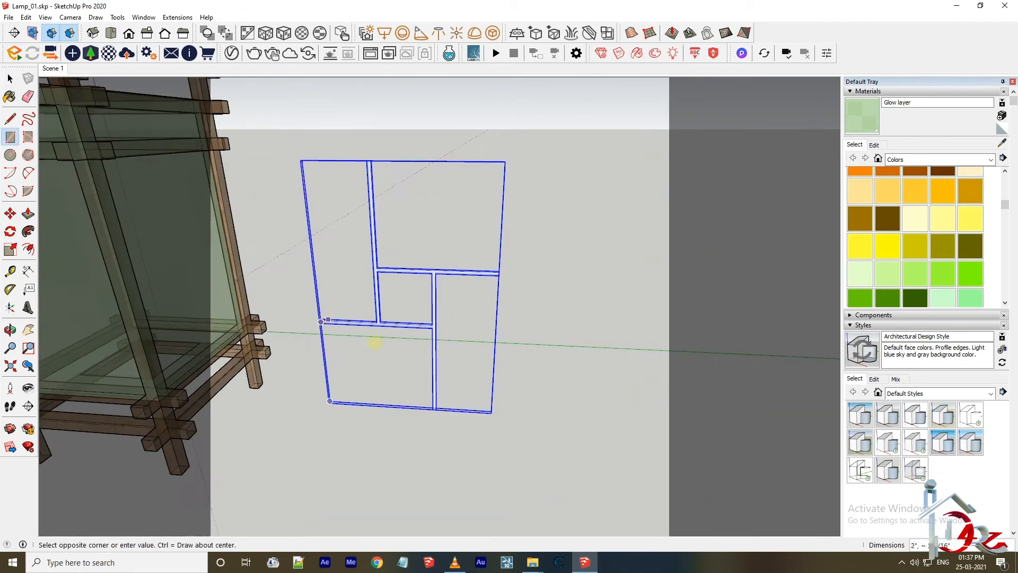
scroll(431, 407, up, 3)
scroll(431, 408, up, 2)
click(431, 407)
scroll(498, 371, down, 3)
- Move the lattice by its lower corner onto the lamp's front shade face, snapping it to the frame's inner corner
click(9, 79)
key(m)
scroll(298, 350, up, 4)
click(261, 387)
scroll(515, 302, down, 6)
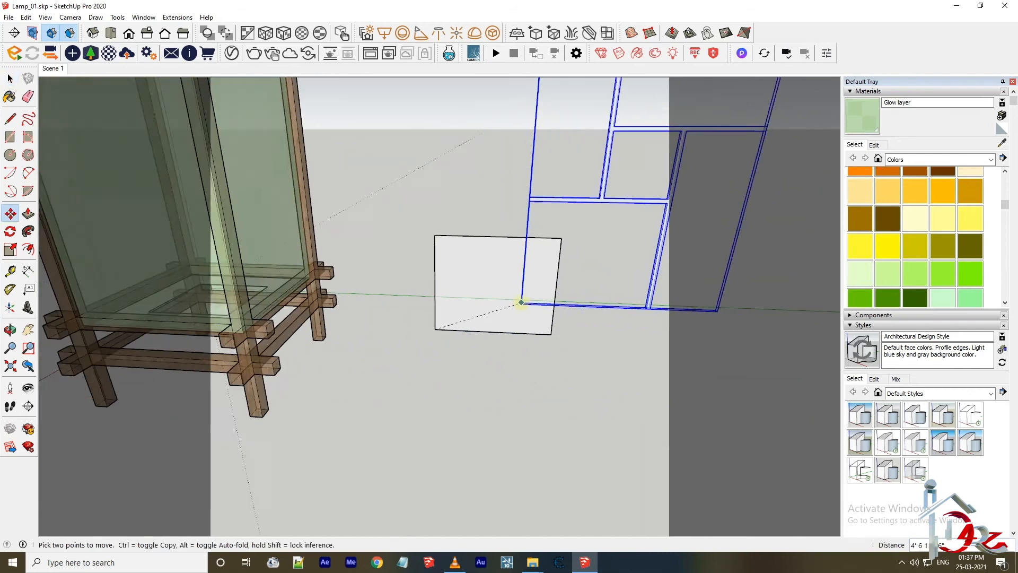
scroll(372, 299, down, 3)
scroll(309, 299, up, 6)
scroll(309, 300, down, 1)
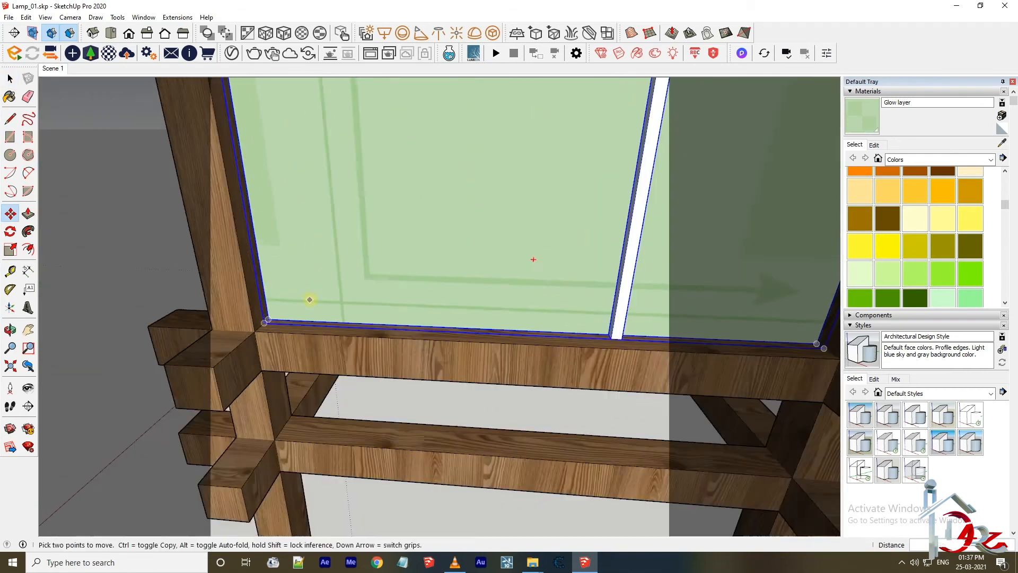
- Copy the fitted lattice from the lamp's front face back out beside the helper rectangle
scroll(309, 300, down, 4)
key(ctrl)
click(636, 479)
scroll(478, 334, up, 5)
scroll(608, 232, down, 3)
key(space)
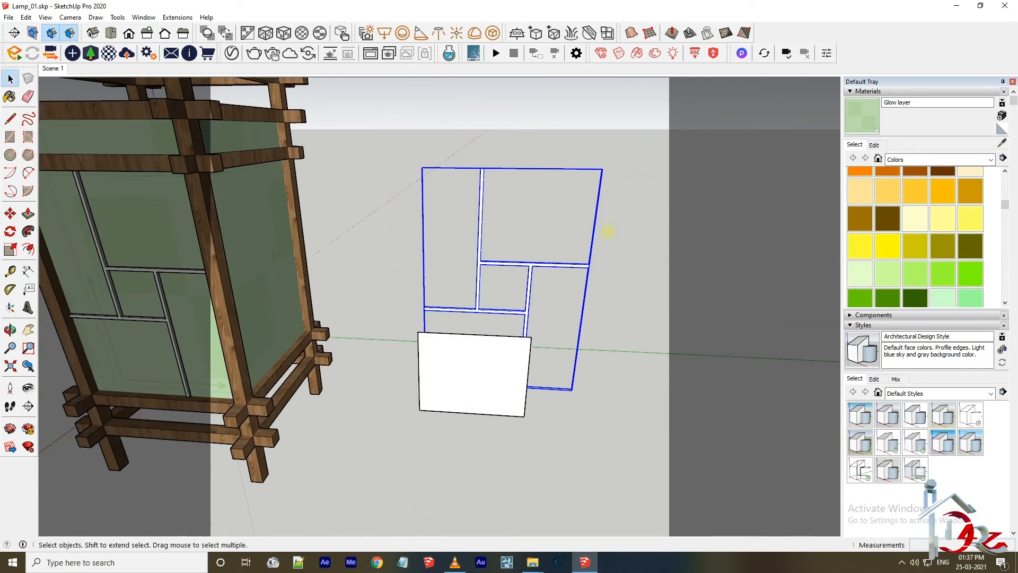
- Move the lattice copy onto the helper rectangle, aligning the lower horizontal strip's outer end with the rectangle's upper corner
click(424, 366)
scroll(402, 358, down, 4)
scroll(467, 338, up, 3)
right_click(388, 375)
click(440, 204)
scroll(381, 334, up, 2)
click(381, 331)
scroll(379, 330, up, 1)
key(m)
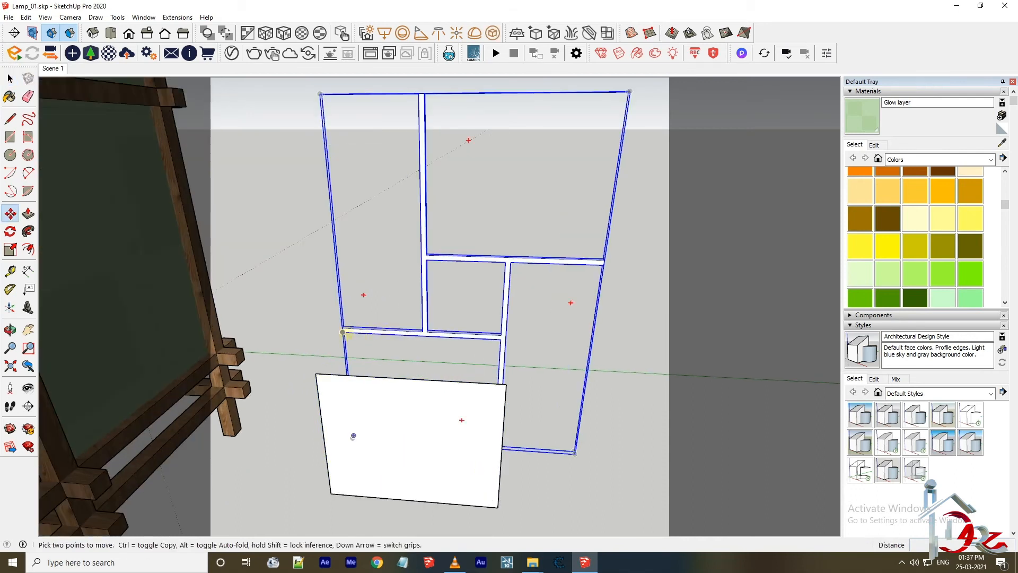
click(343, 332)
scroll(315, 373, up, 4)
key(Escape)
scroll(306, 372, up, 2)
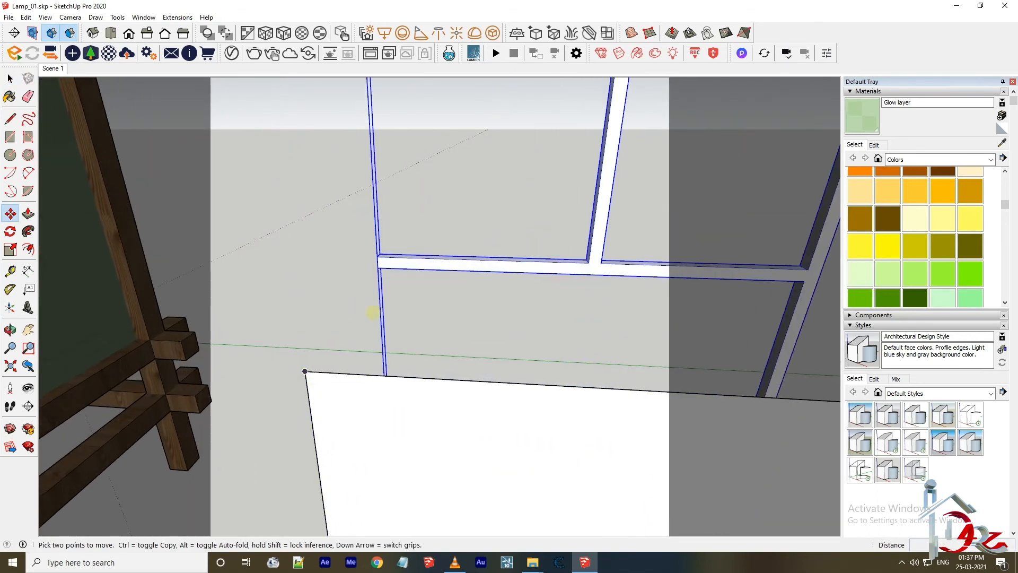
key(x)
scroll(375, 261, up, 4)
click(373, 262)
scroll(374, 265, down, 4)
click(272, 433)
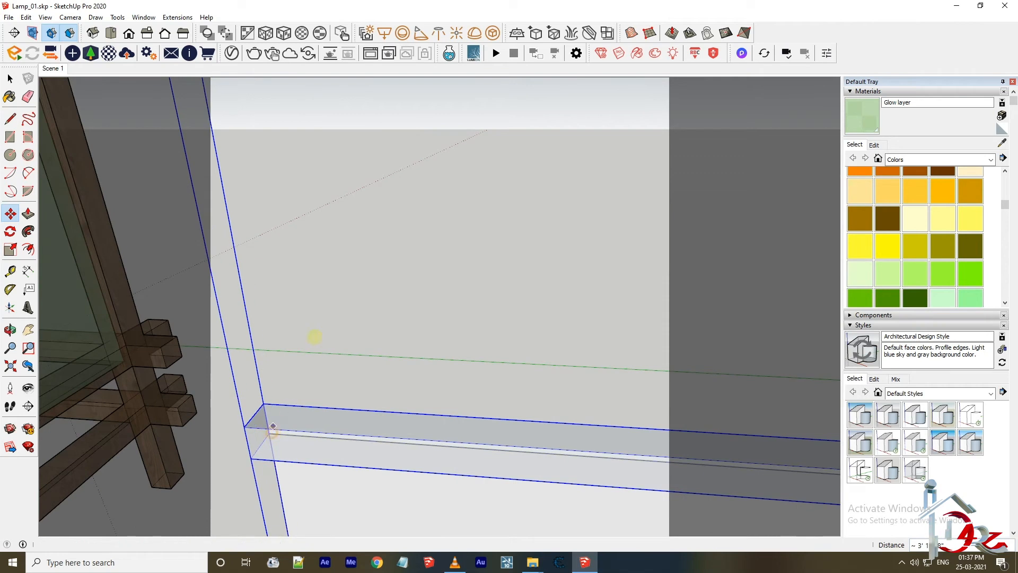
- Rotate the lattice copy and helper rectangle parallel to the lamp's adjacent face and move them beside it
scroll(315, 336, down, 8)
key(space)
key(F2)
scroll(386, 304, up, 4)
key(q)
scroll(470, 180, up, 4)
click(481, 219)
click(480, 331)
click(559, 218)
key(m)
click(585, 193)
click(565, 394)
- Move the lattice by its lower corner onto the adjacent shade face, snapping it to the frame's inner corner
click(9, 329)
drag(213, 312, 64, 200)
drag(774, 344, 541, 282)
scroll(442, 292, down, 5)
scroll(444, 282, up, 5)
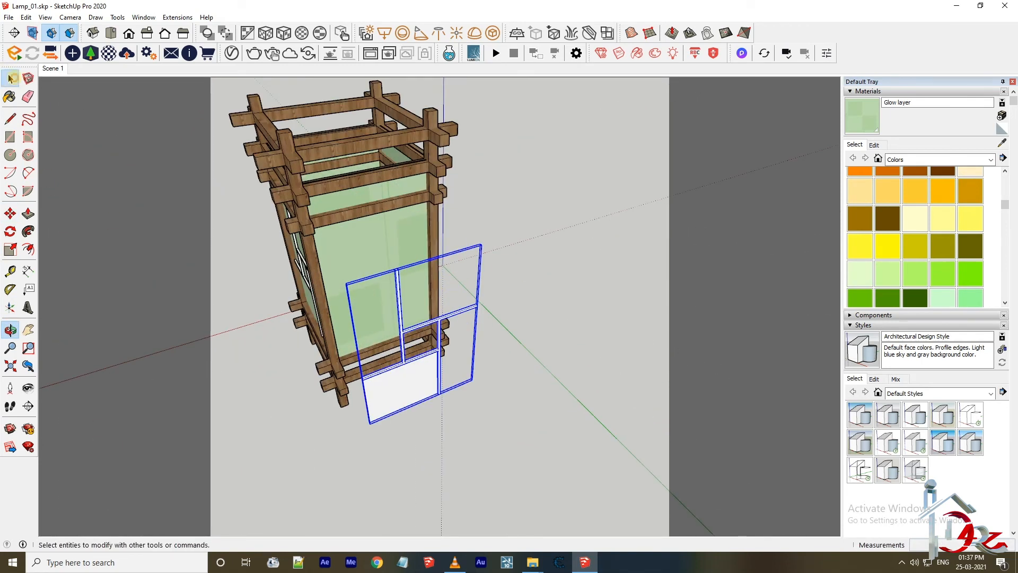
scroll(381, 394, up, 5)
click(10, 329)
drag(477, 318, 233, 164)
key(m)
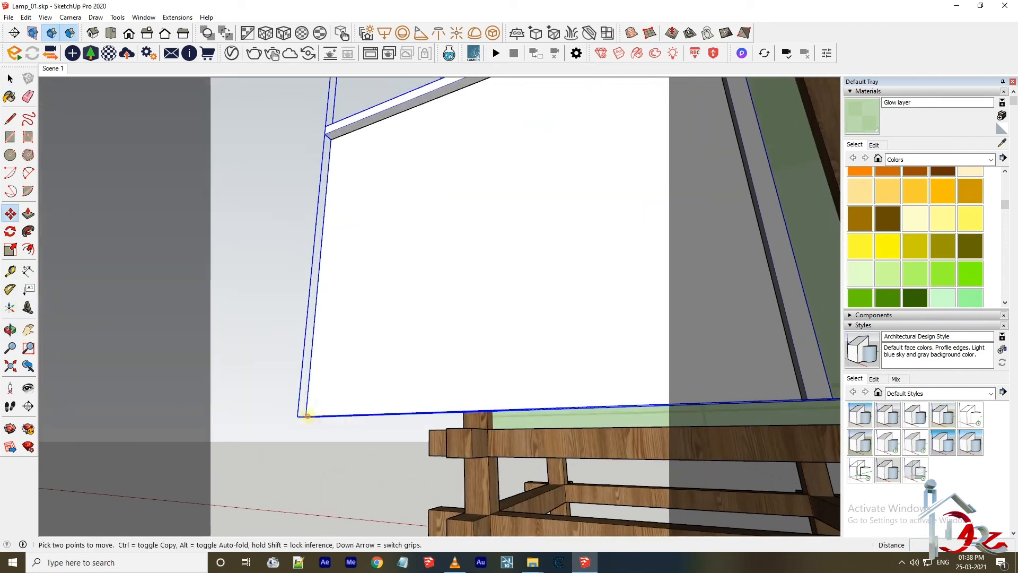
click(307, 415)
scroll(467, 461, up, 6)
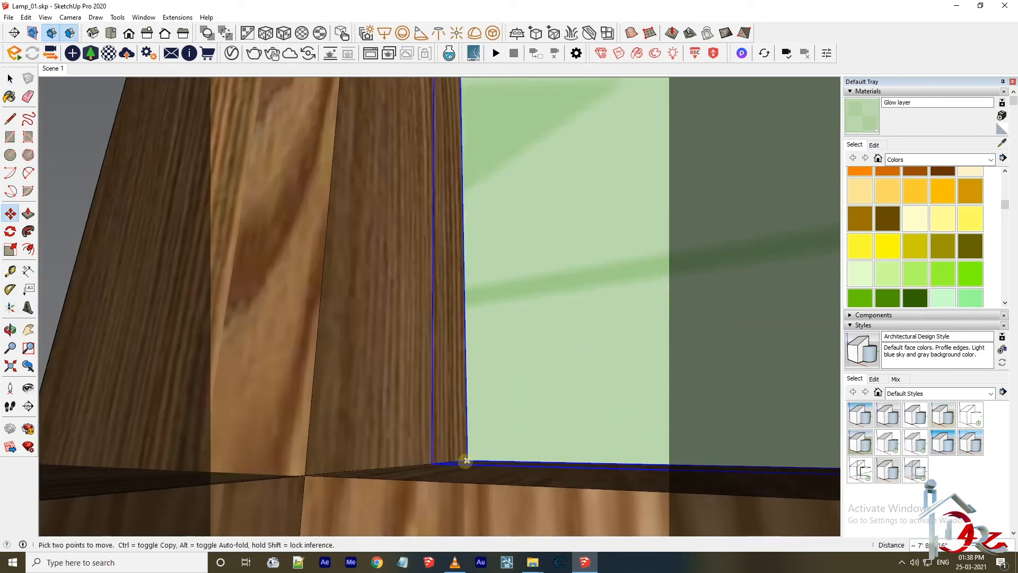
scroll(466, 460, down, 8)
key(space)
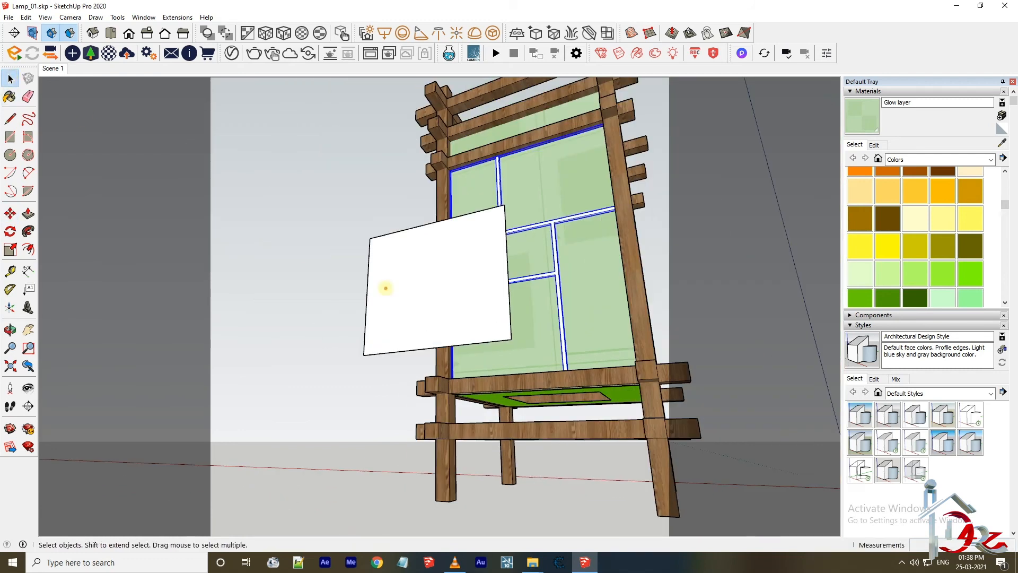
- Delete the leftover helper rectangle beside the lamp
click(385, 288)
click(10, 329)
drag(372, 318, 548, 282)
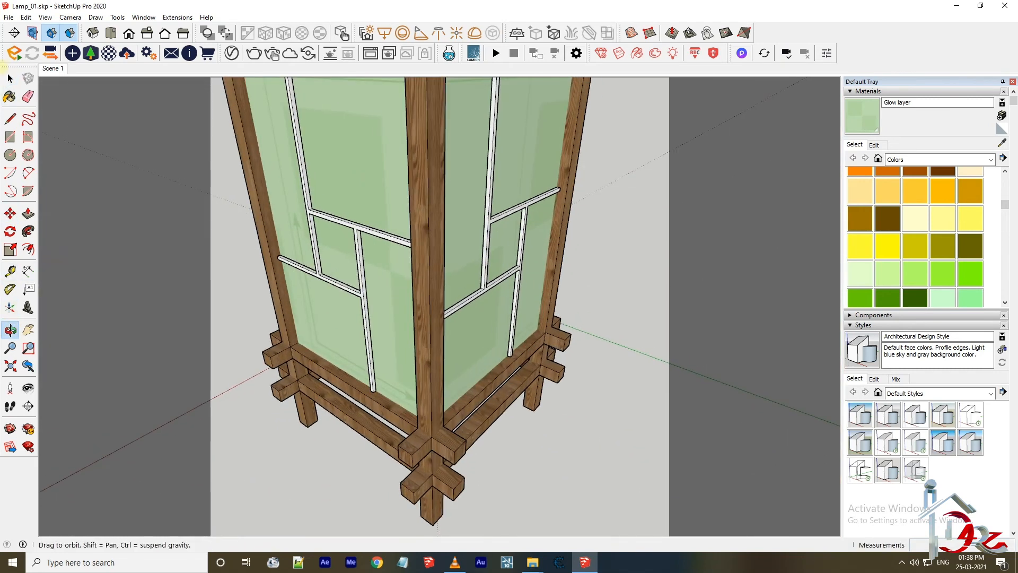
- Copy the two fitted lattices across the lamp to just outside its two bare faces
click(10, 78)
click(513, 274)
scroll(513, 273, down, 4)
key(t)
key(p)
scroll(526, 280, down, 3)
key(m)
key(ctrl)
click(618, 262)
click(622, 406)
key(space)
scroll(566, 272, up, 2)
key(m)
click(538, 182)
key(o)
drag(387, 444, 651, 296)
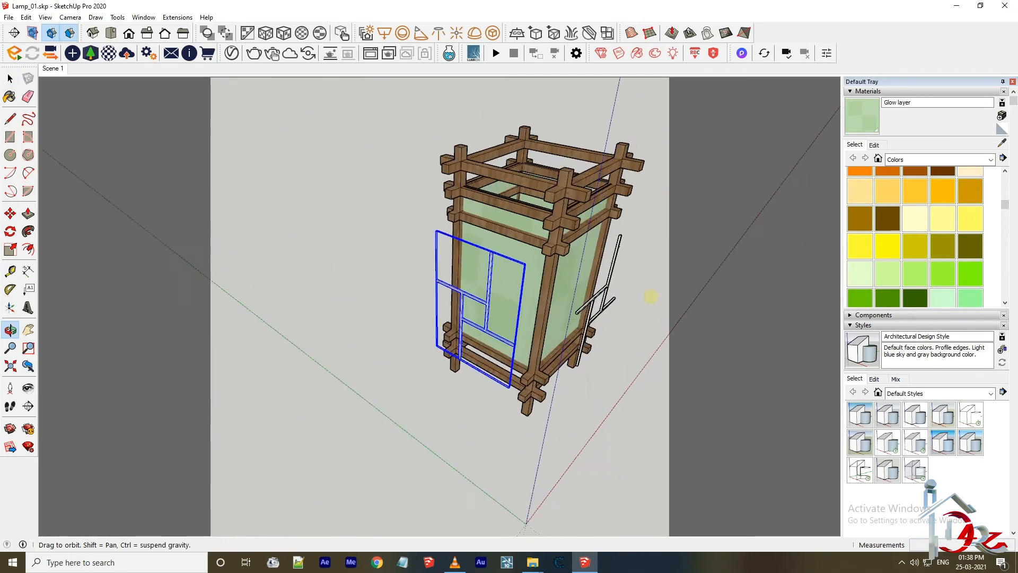
- Move the first copied lattice onto its bare shade face, fitting it inside the wooden frame
key(space)
scroll(651, 296, up, 3)
scroll(339, 340, up, 1)
key(m)
scroll(306, 408, up, 3)
click(306, 409)
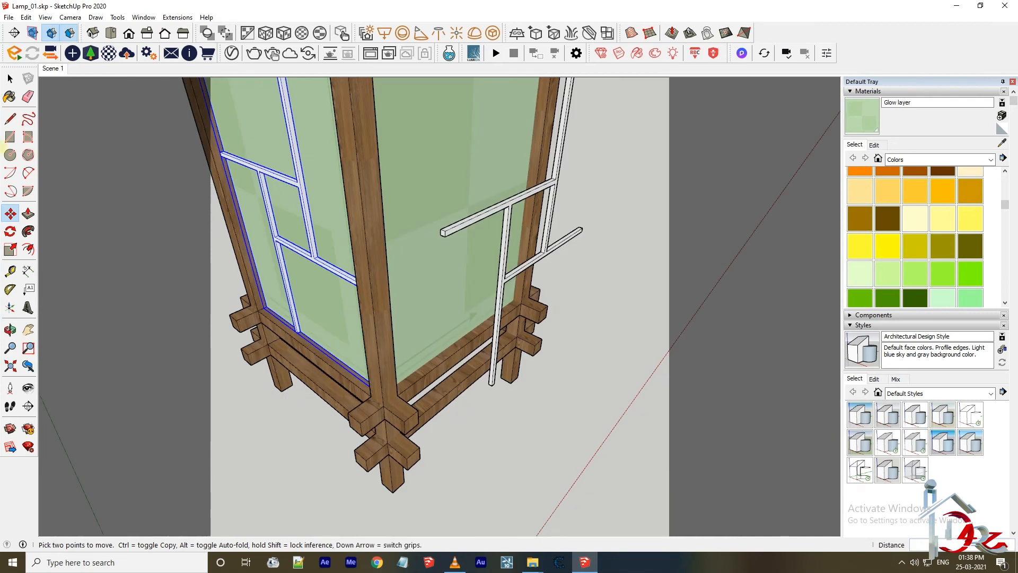
- Move the remaining lattice copy onto the last bare shade face, fitting it inside the wooden frame
key(space)
click(476, 214)
key(m)
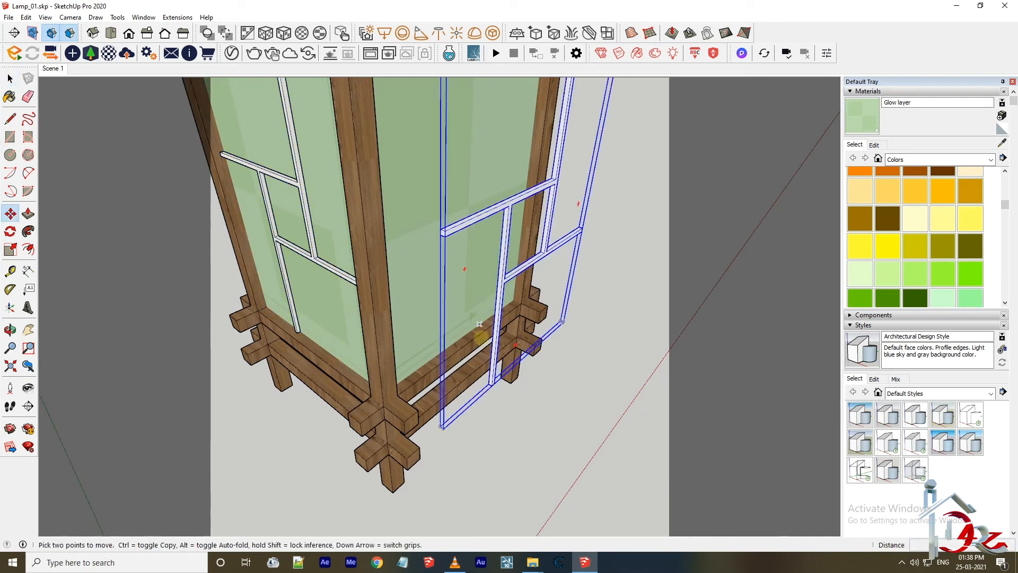
click(479, 324)
scroll(451, 339, up, 4)
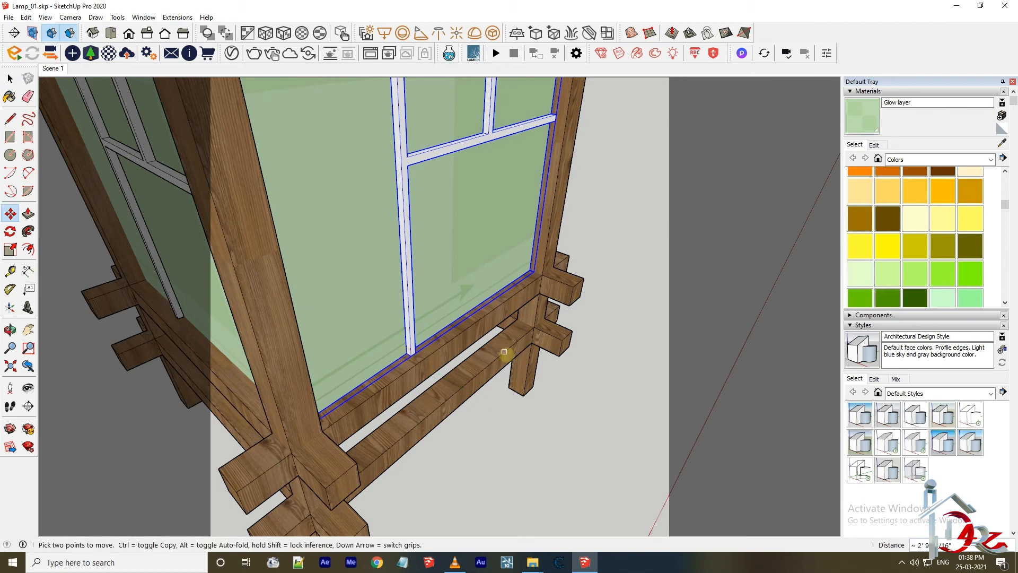
scroll(504, 352, down, 5)
- Hide the lamp's green shade group
click(10, 78)
click(409, 229)
right_click(409, 229)
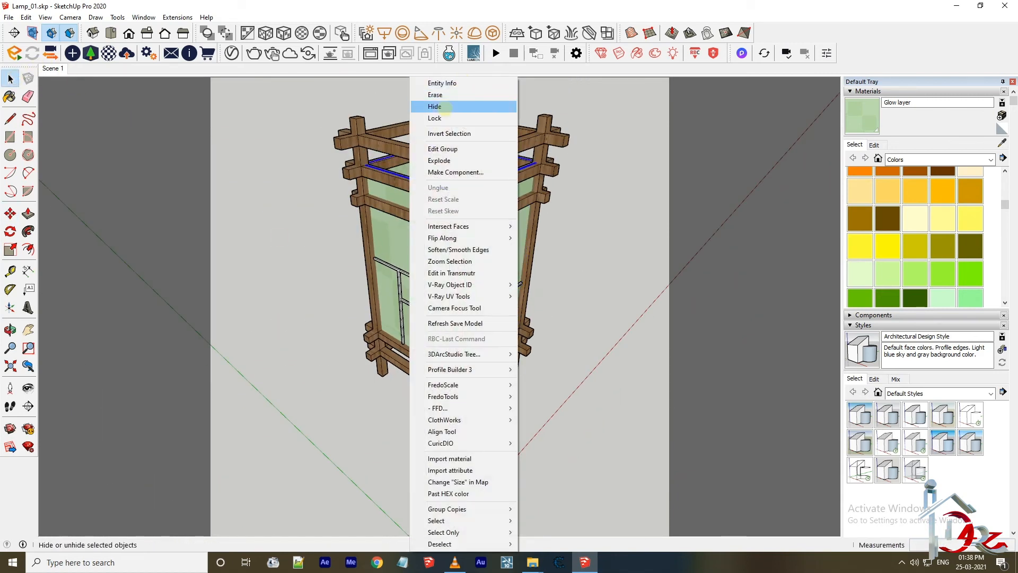
click(445, 108)
- Group the lamp frame with all its lattices and paint them with the sampled Outer Frame wood material
click(477, 211)
right_click(509, 246)
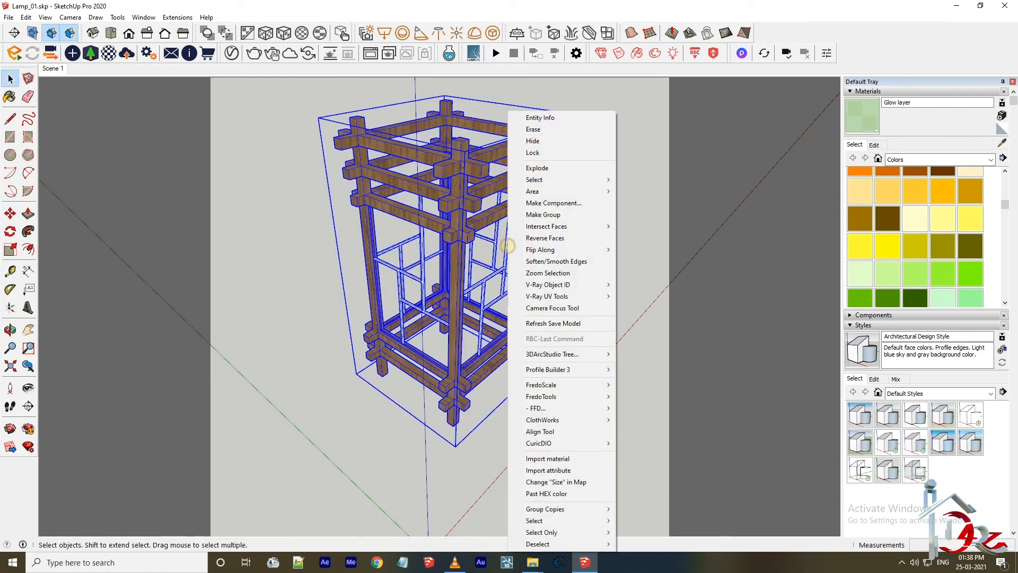
click(556, 215)
alt+click(536, 162)
scroll(503, 239, up, 5)
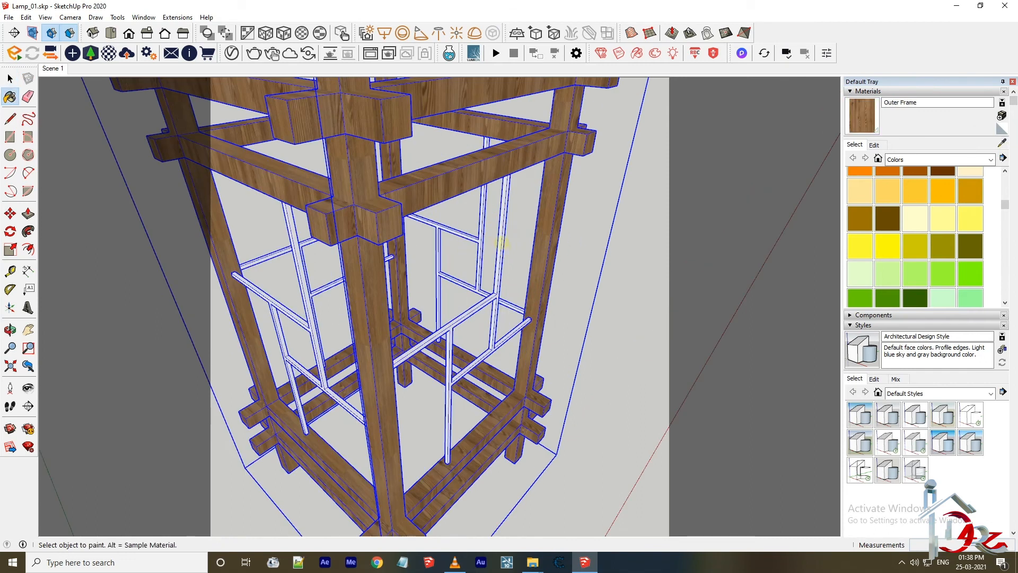
click(583, 241)
scroll(447, 322, up, 8)
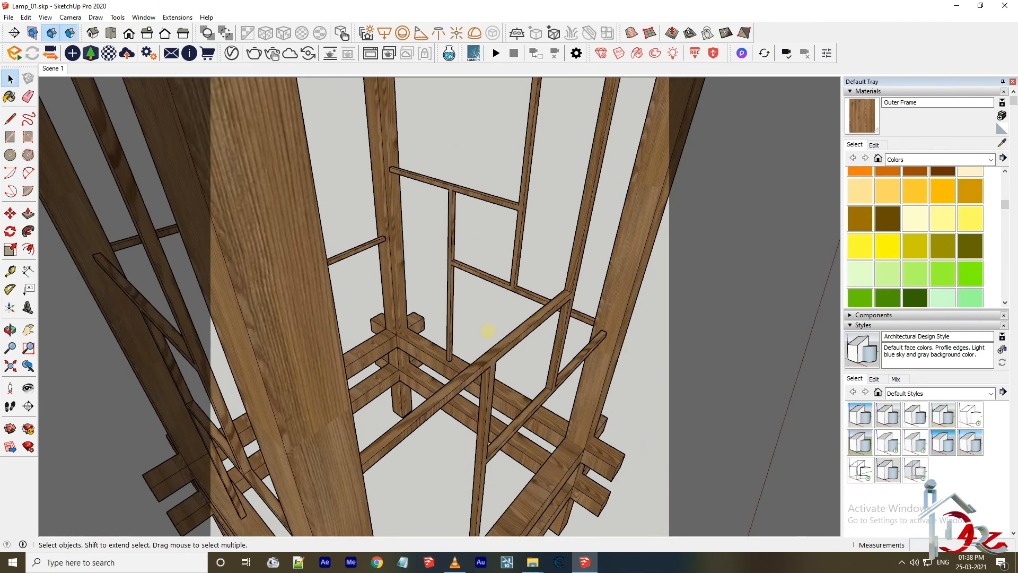
- Render the lamp in V-Ray and examine the lattice against the glowing shade
scroll(453, 227, down, 15)
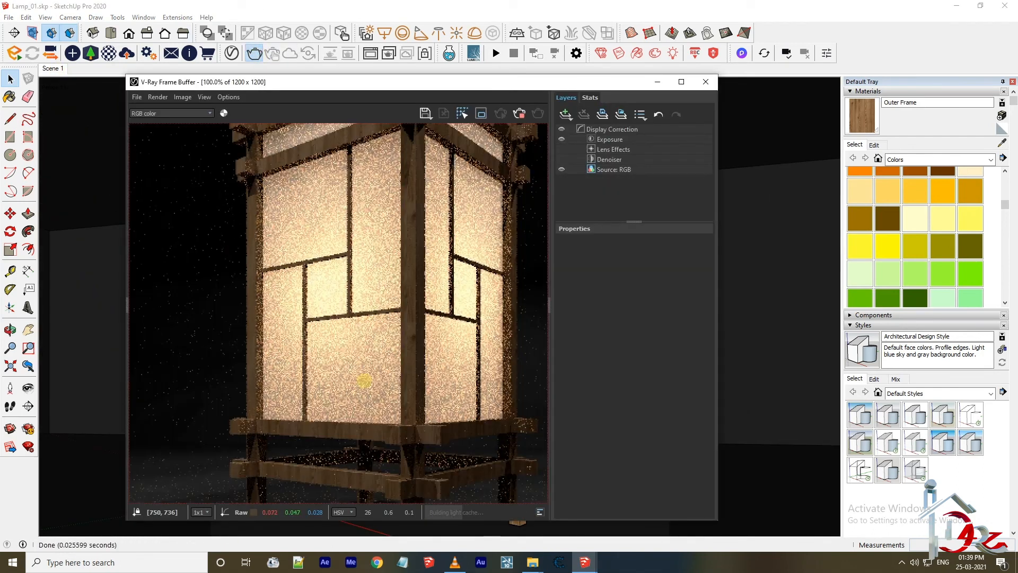
scroll(365, 374, down, 2)
scroll(365, 373, up, 2)
scroll(364, 373, down, 1)
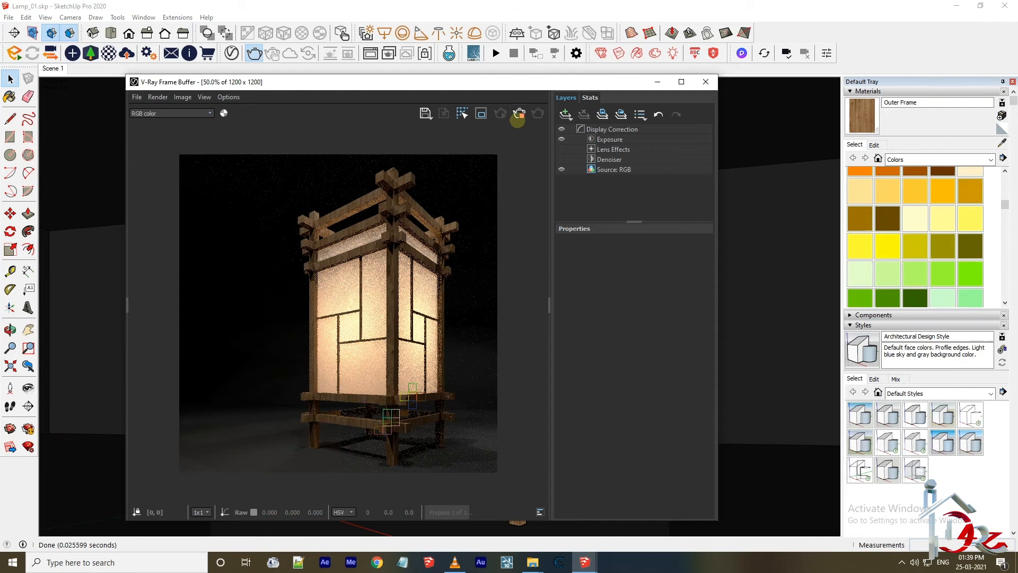
click(706, 82)
- Try flipping the side lattice along its group's green axis
right_click(547, 265)
click(675, 250)
right_click(560, 311)
mouse_move(613, 260)
click(695, 266)
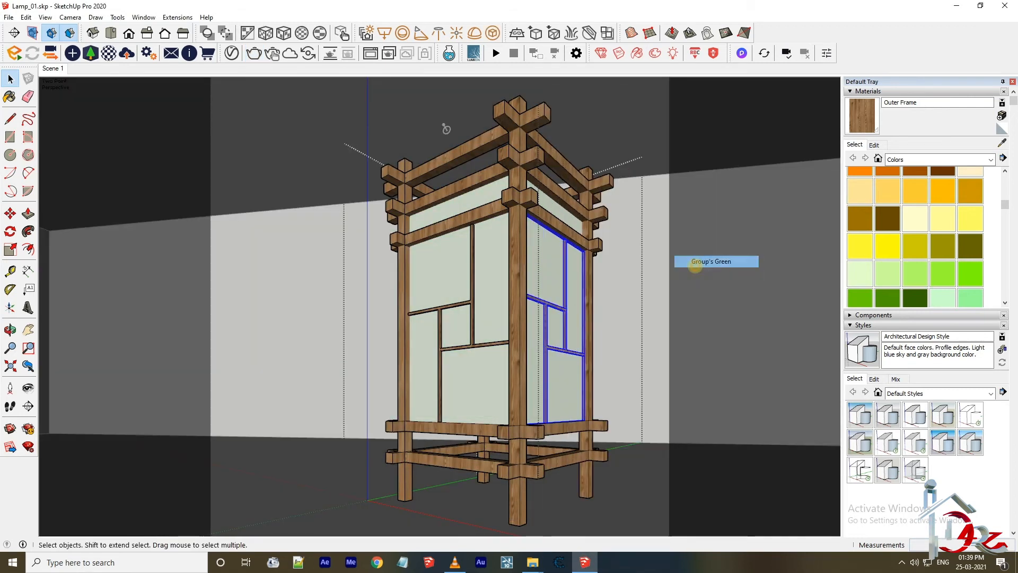
- Restart the V-Ray render of the lamp and fit the full image in the frame buffer
click(254, 53)
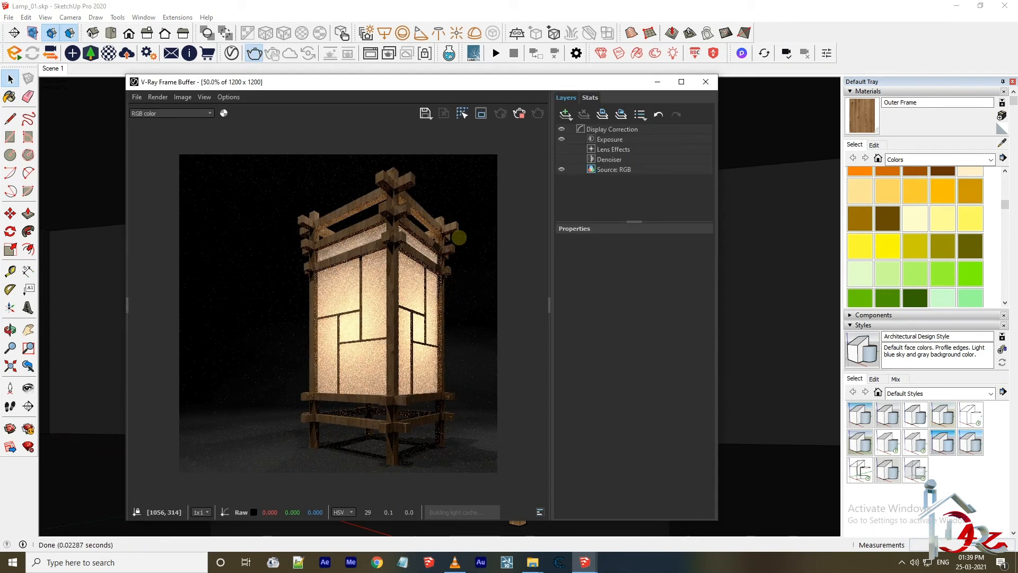
click(706, 82)
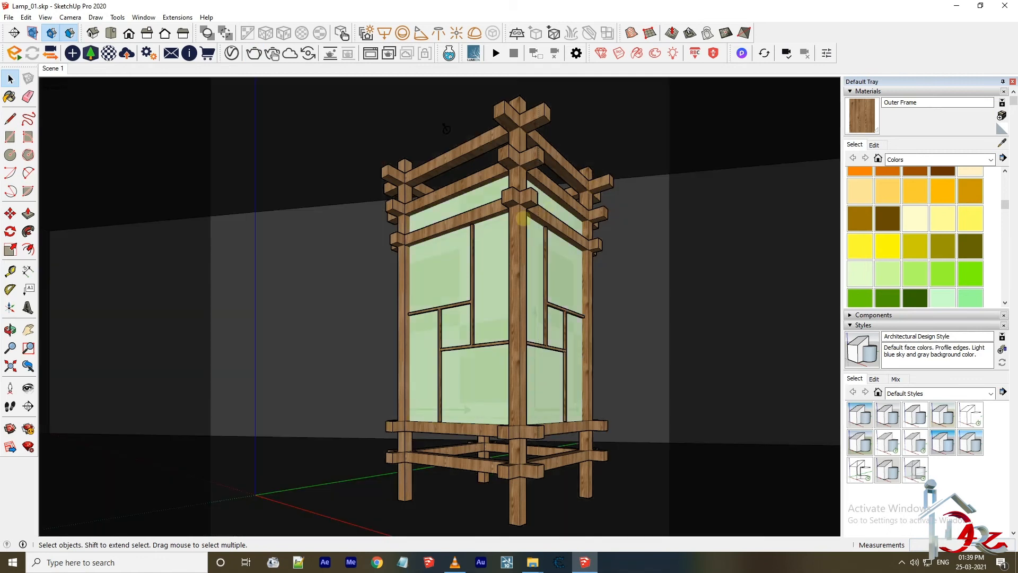
click(523, 217)
click(254, 53)
scroll(308, 242, down, 3)
- Add a Hue / Saturation layer to the render with opacity 0.5, hue 6.792, saturation 0.113 and lightness about -0.009
click(612, 170)
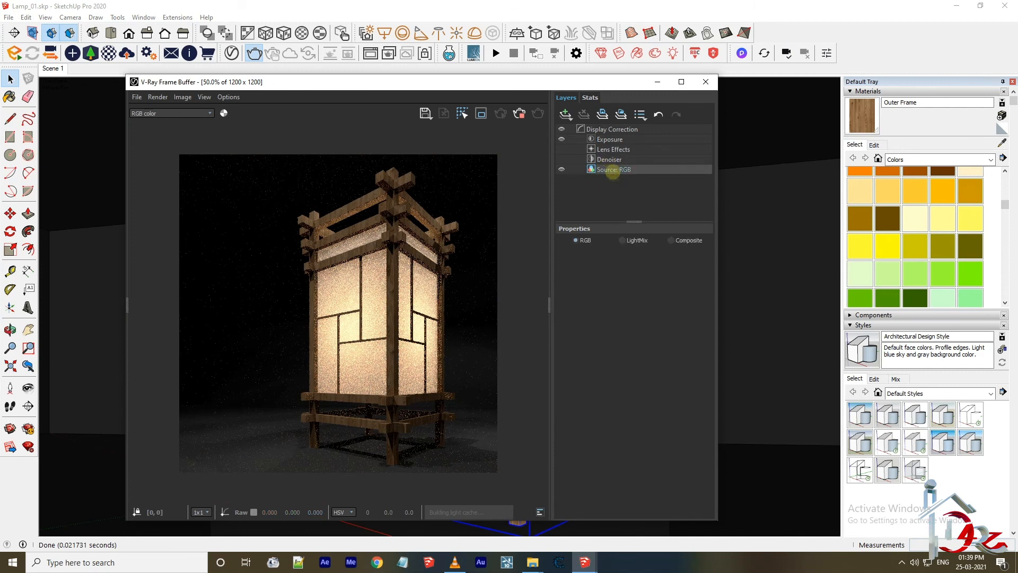
click(614, 149)
click(609, 139)
click(565, 114)
click(596, 198)
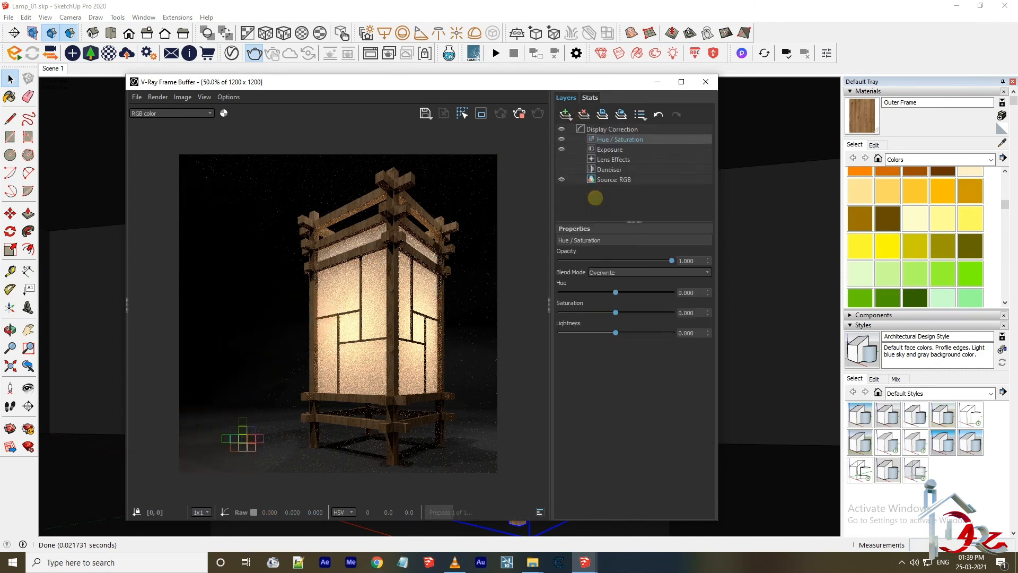
drag(672, 260, 615, 333)
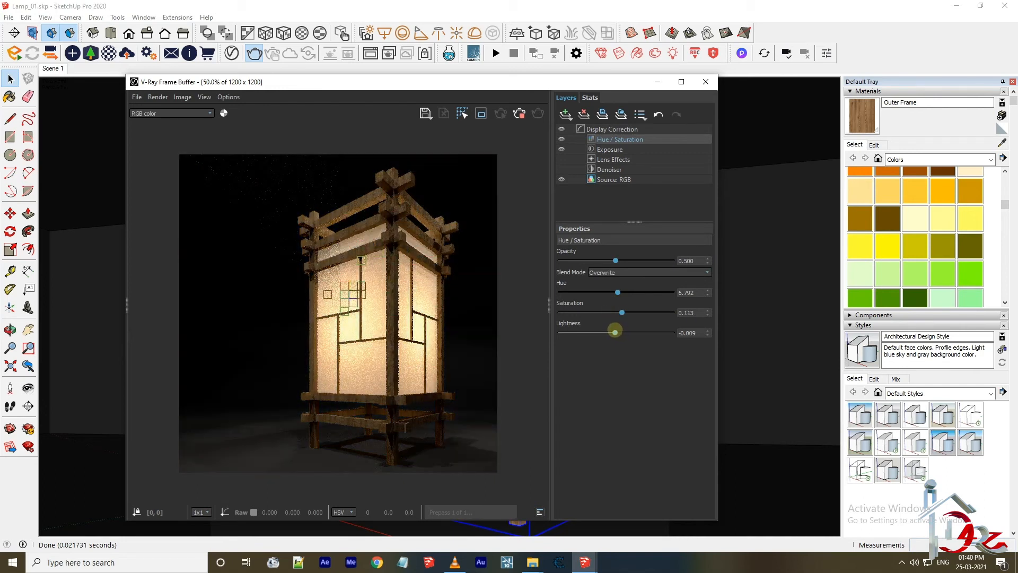
click(618, 169)
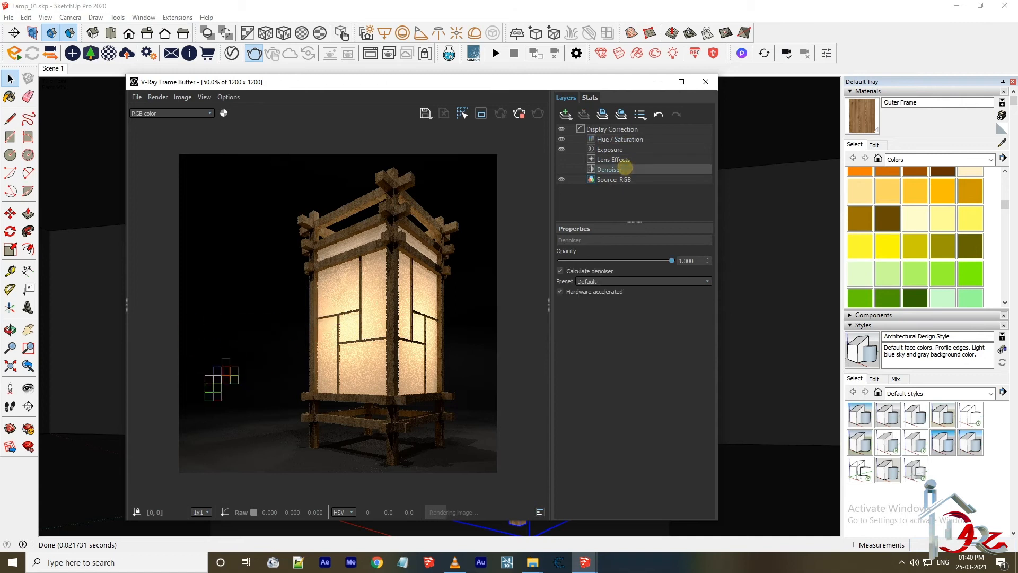
- Set the render's Exposure layer to exposure 3.962, highlight burn 0.882 and contrast -0.217
click(565, 114)
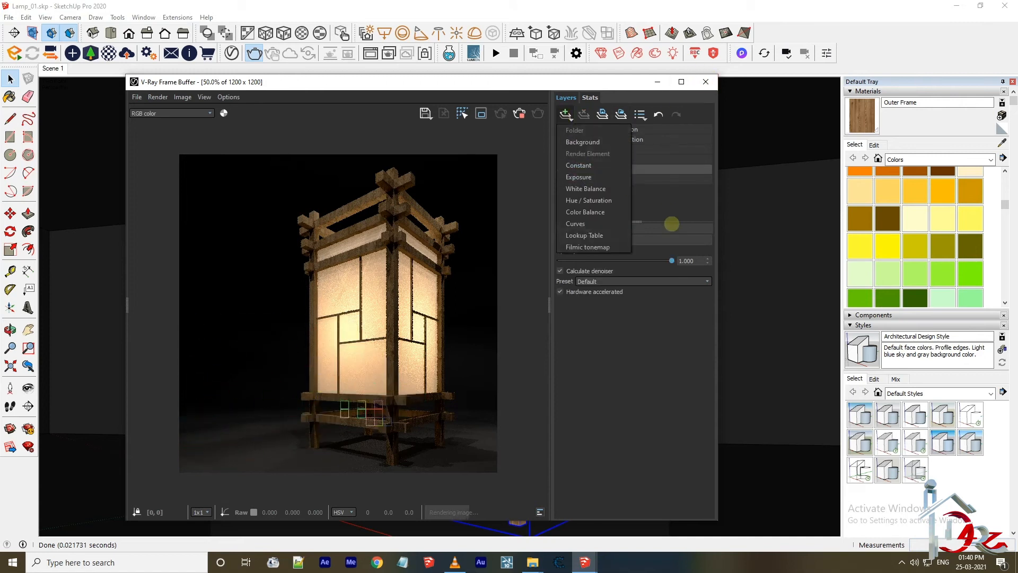
click(578, 176)
drag(666, 292, 660, 292)
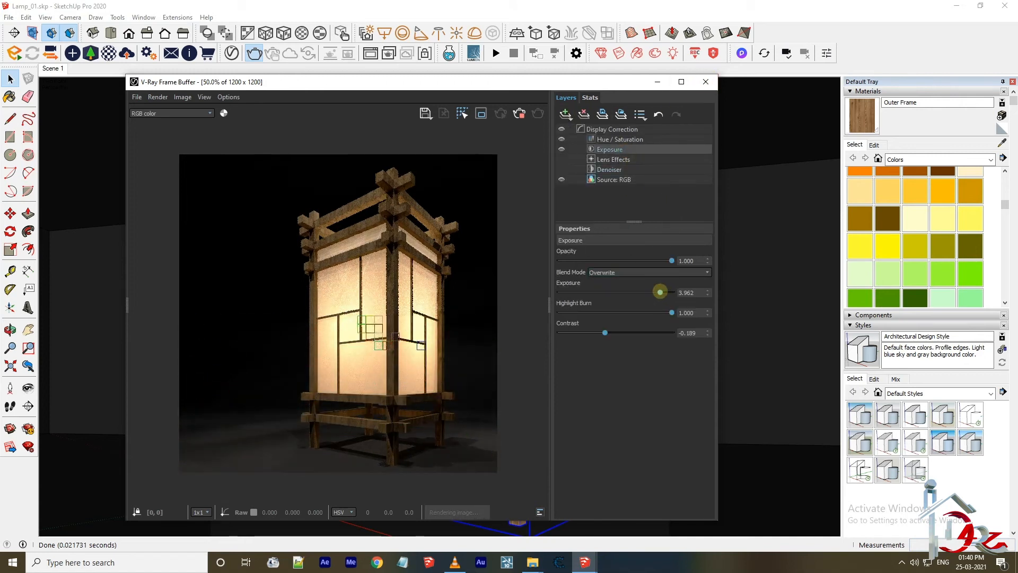
drag(605, 332, 603, 332)
drag(672, 312, 658, 313)
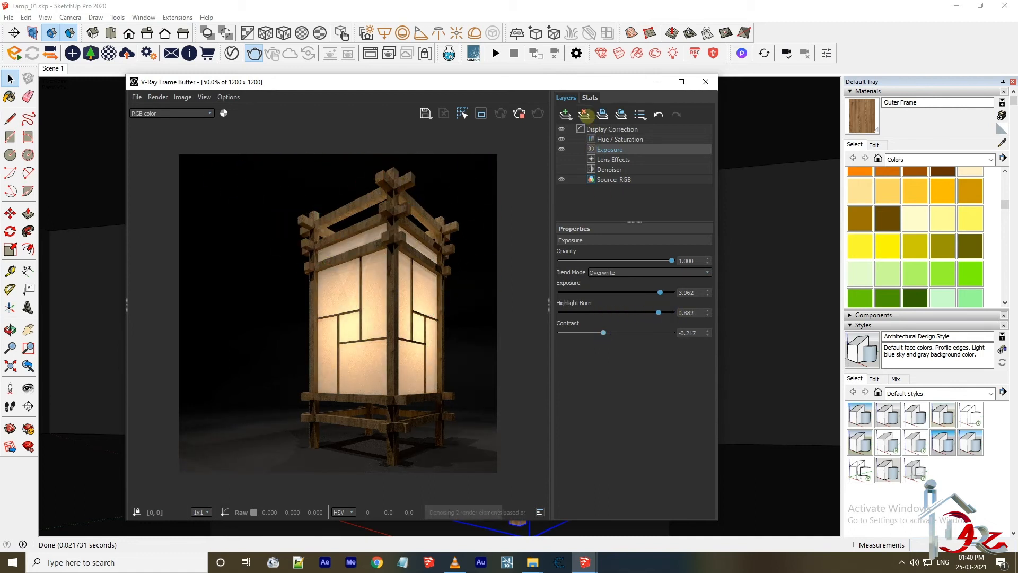
- Add a White Balance layer to the render with temperature 6566.038 and magenta-green tint -0.028
click(568, 114)
click(597, 191)
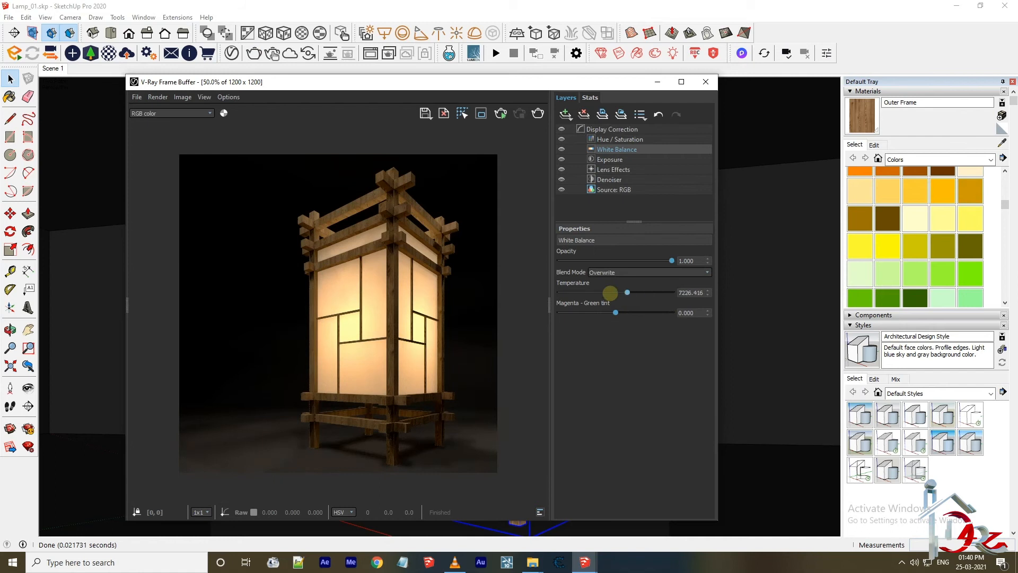
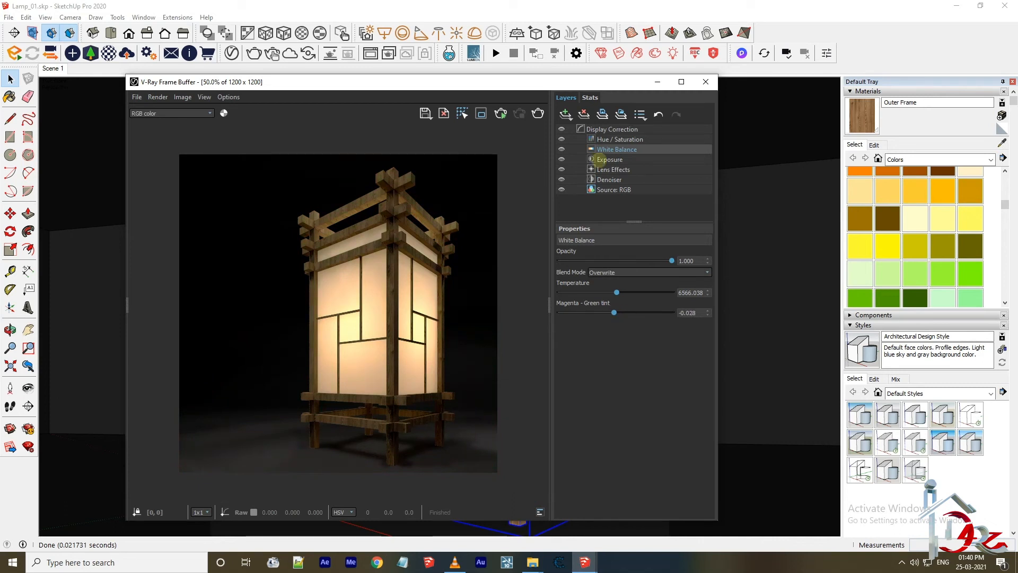
- Add a Hable Filmic tonemap layer with shoulder strength 0.245, linear strength 0.156, linear angle 0.151, toe strength 0.047, white point 5.840 and reduced opacity
click(566, 114)
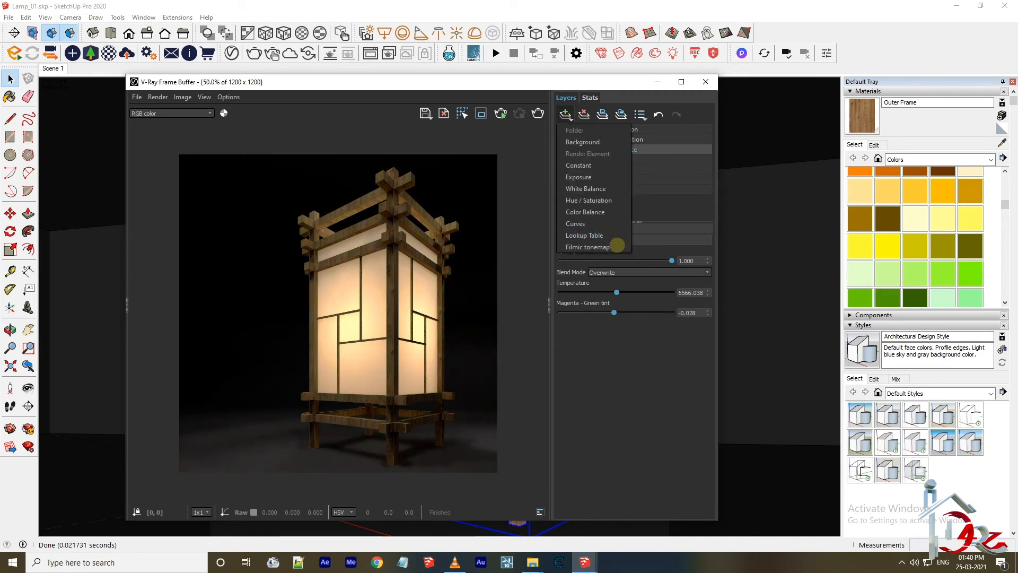
click(617, 245)
drag(582, 387, 586, 326)
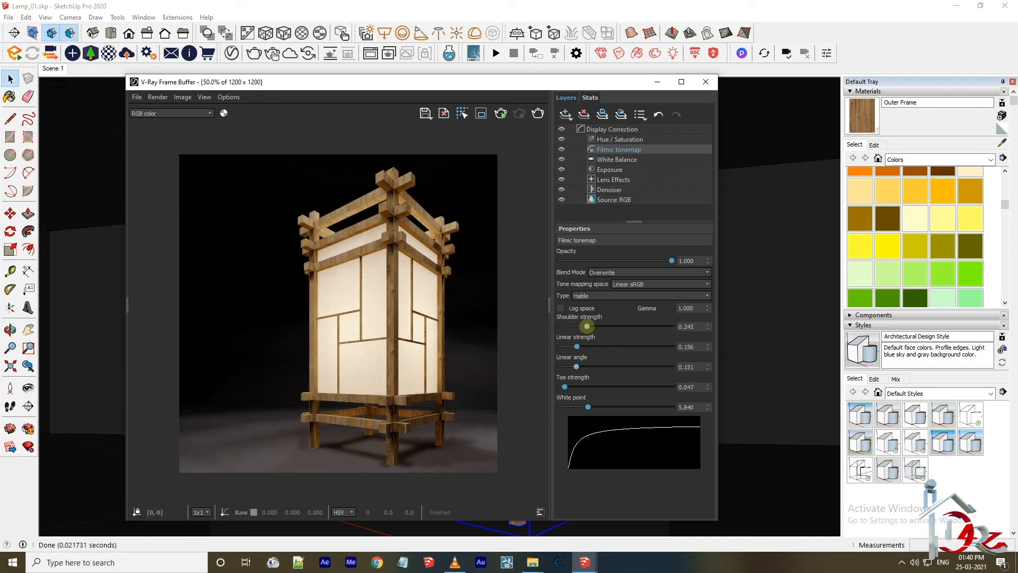
drag(669, 260, 628, 261)
- Hide the Lens Effects layer and inspect the lamp render enlarged from the shade down to the legs
click(615, 159)
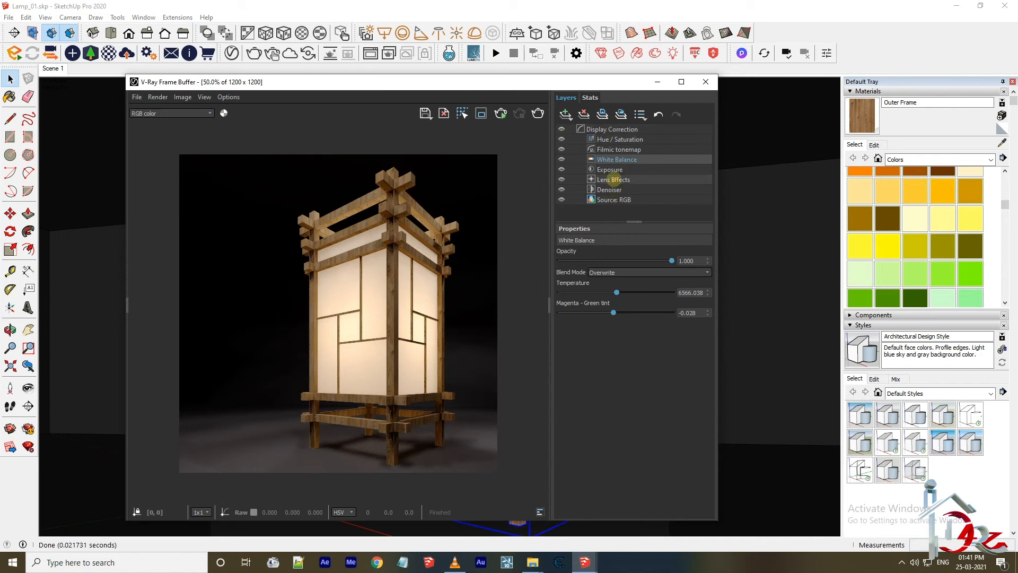
click(563, 179)
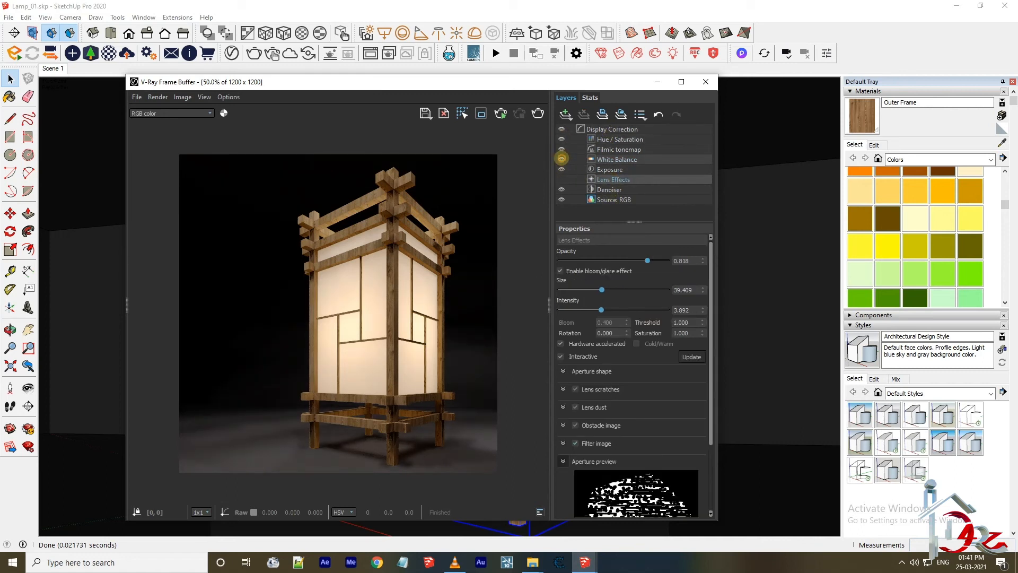
click(624, 159)
double_click(492, 82)
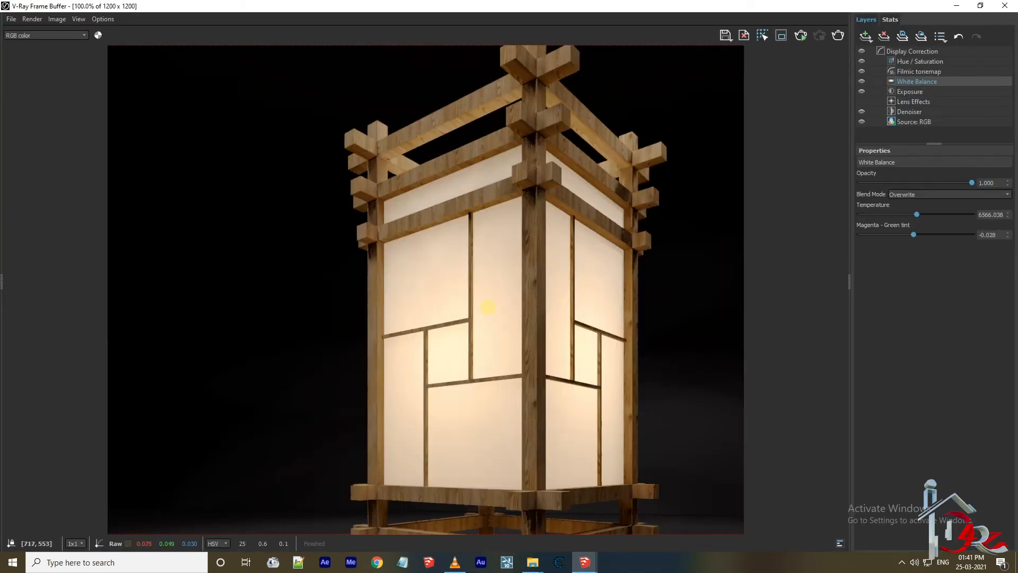
scroll(488, 307, down, 1)
scroll(493, 450, up, 1)
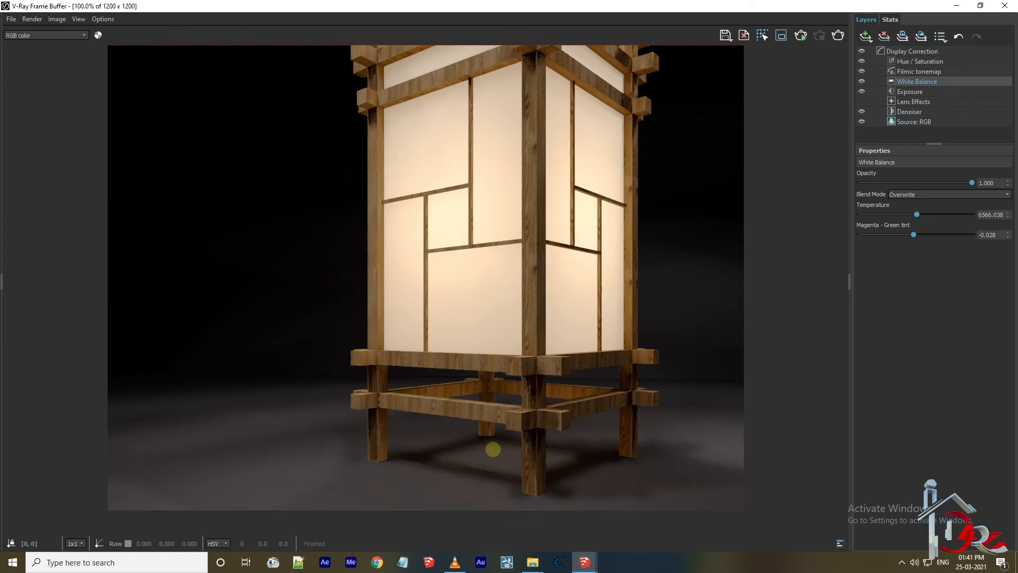
scroll(494, 449, down, 1)
double_click(817, 13)
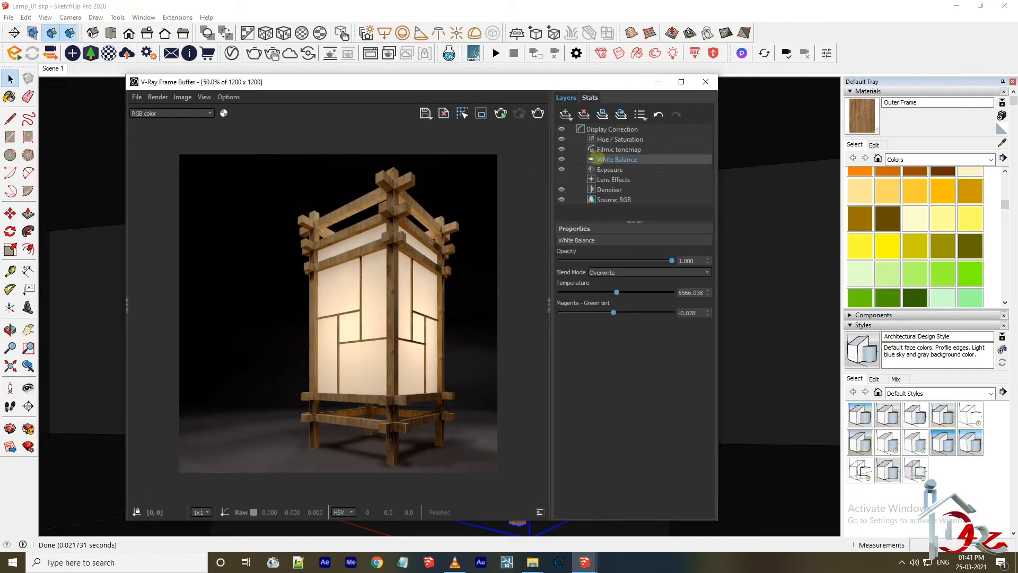
- Darken the diffuse colour of the Box material slightly and test-render the lamp to check its surroundings
key(b)
click(231, 52)
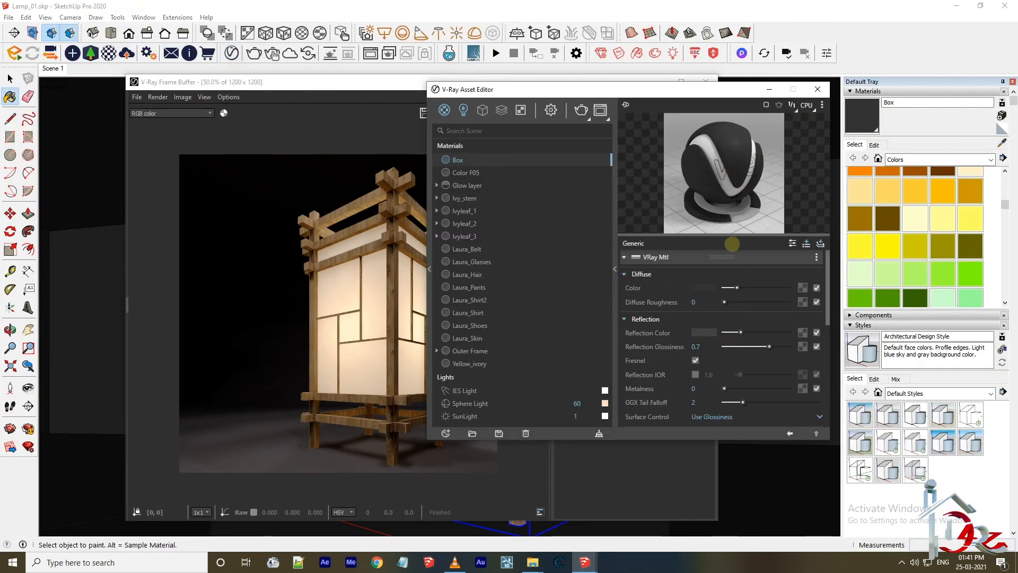
drag(733, 288, 731, 287)
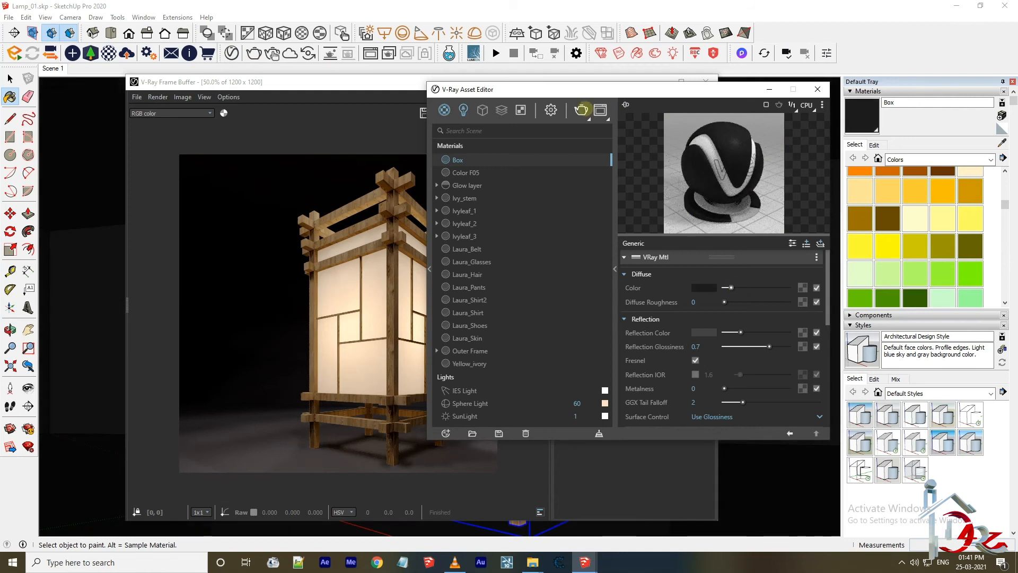
click(582, 109)
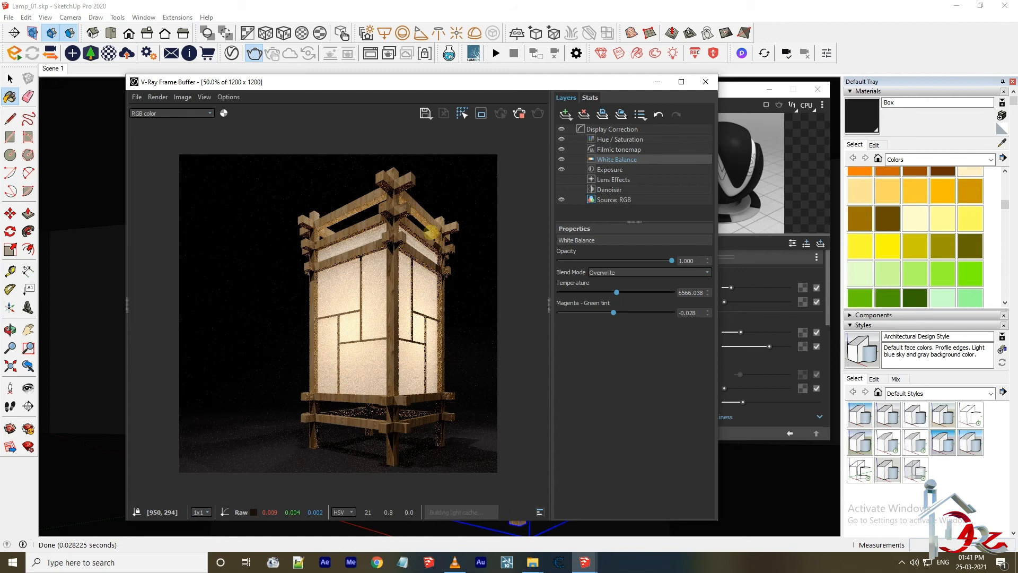
scroll(342, 460, up, 1)
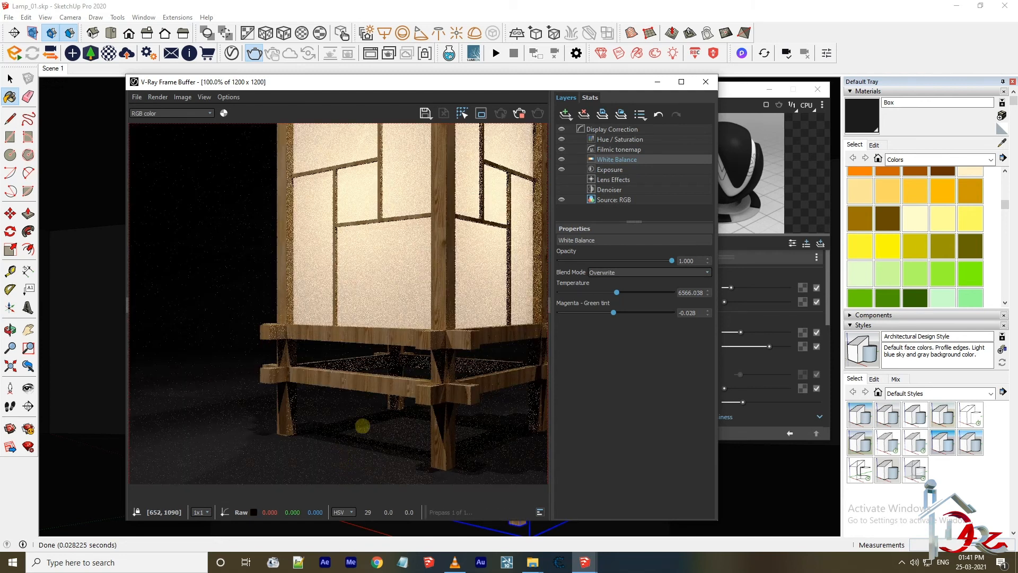
scroll(362, 426, down, 1)
click(523, 115)
click(702, 84)
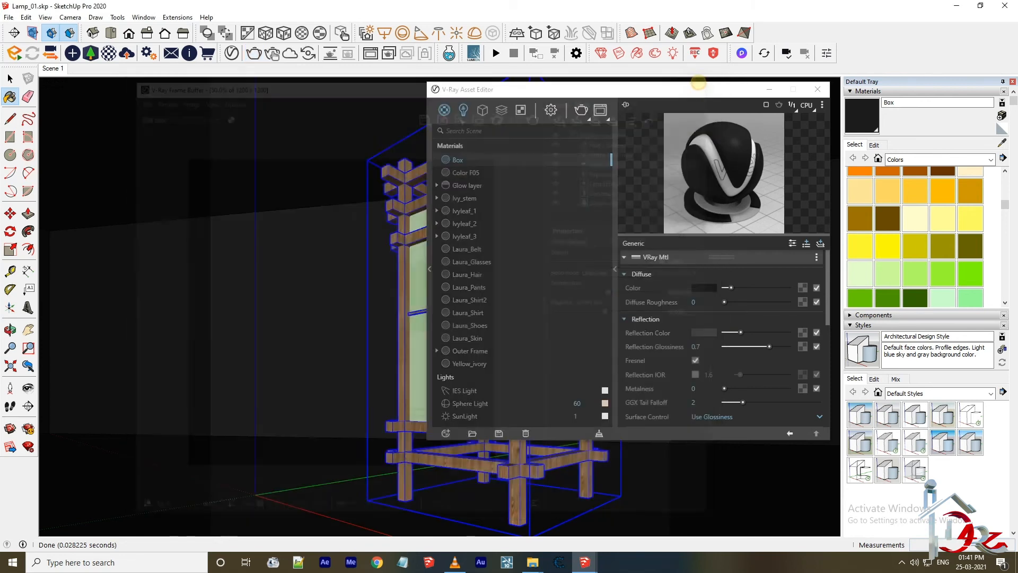
- Lighten the Box material's diffuse colour slightly, raise its reflection colour to a lighter grey and run a test render
drag(731, 288, 733, 288)
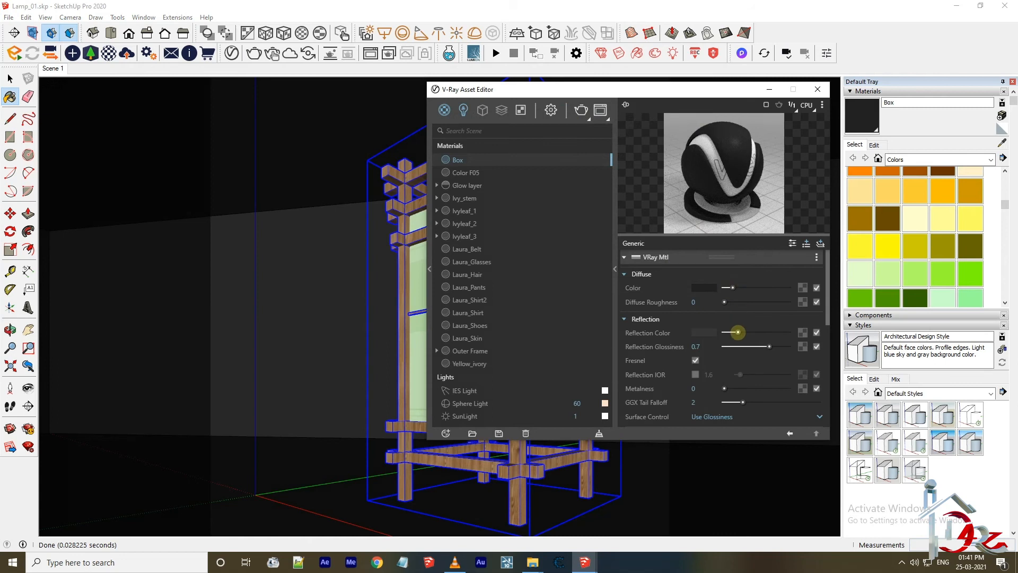
drag(778, 325, 763, 331)
click(583, 110)
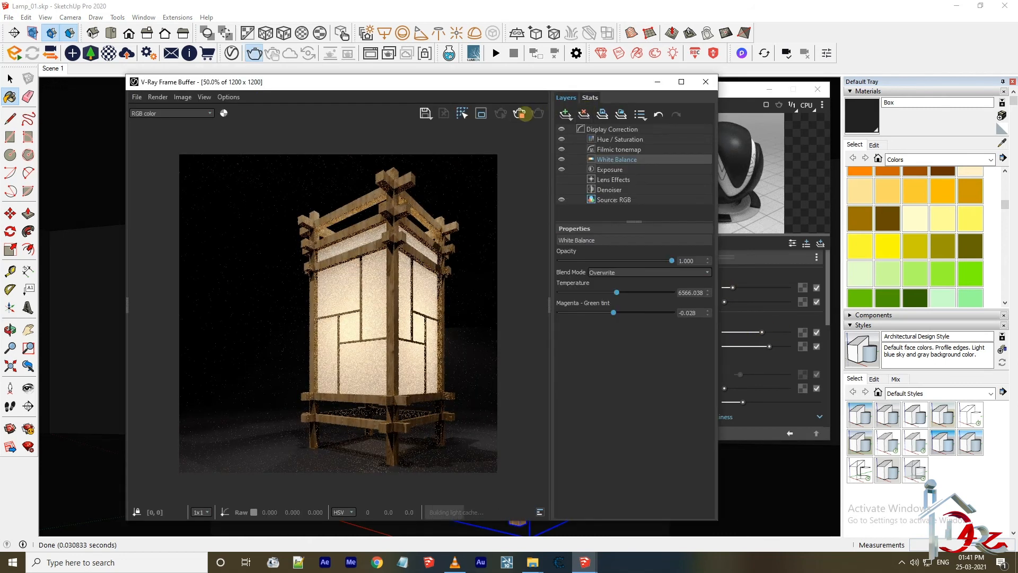
click(738, 269)
- Lower the Box material's reflection colour to a mid grey and enable its reflection IOR at 2.15
drag(761, 332, 750, 332)
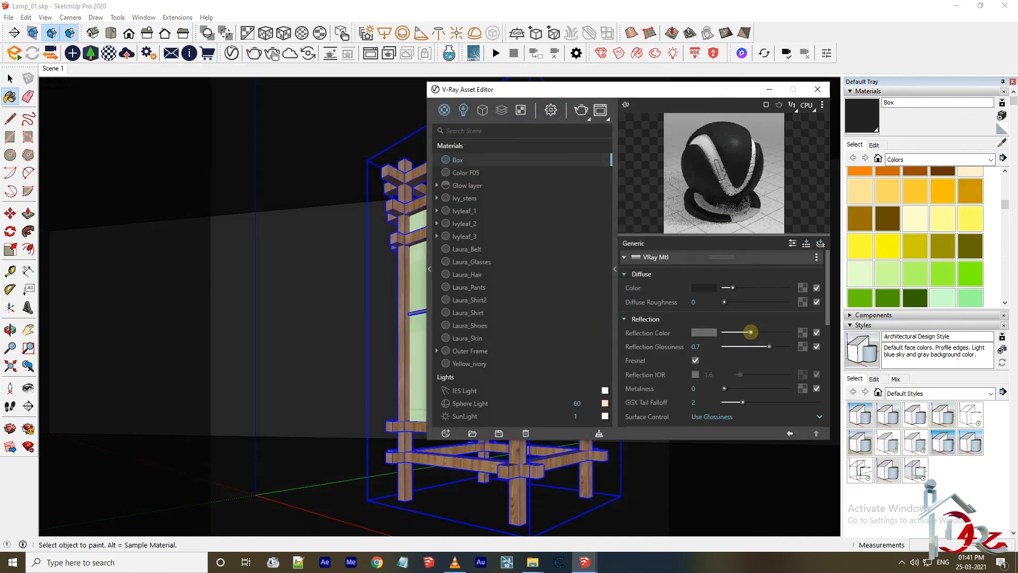
click(696, 375)
drag(740, 374, 741, 375)
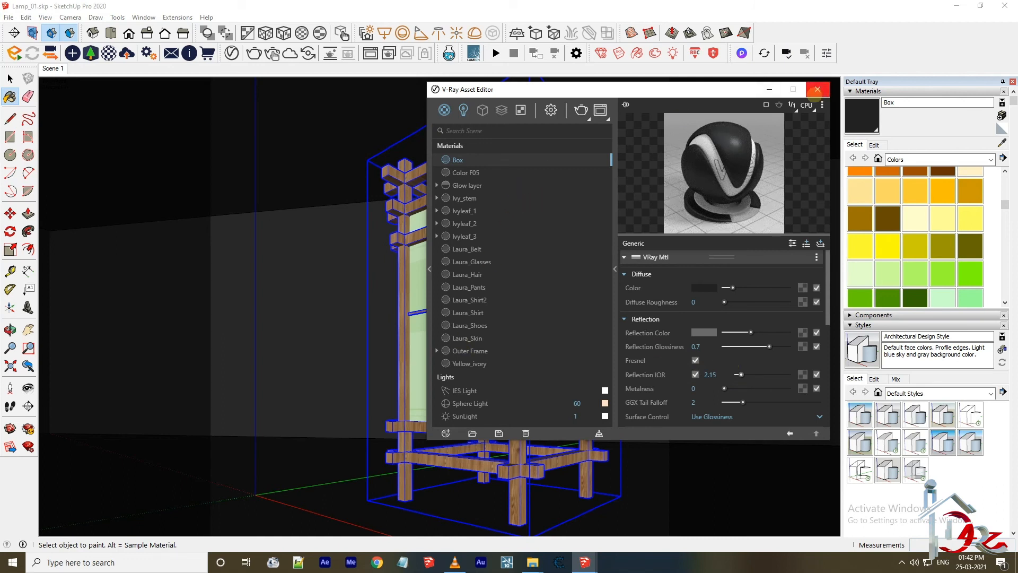
- Sample the lamp's Outer Frame material and set its reflection colour to mid grey with glossiness 0.65
alt+click(515, 471)
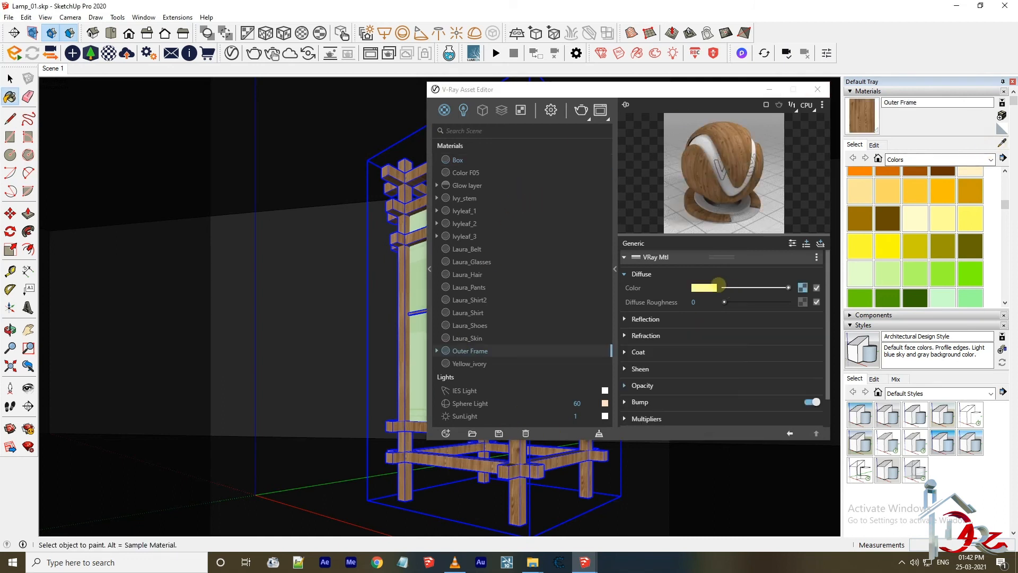
click(766, 347)
click(760, 332)
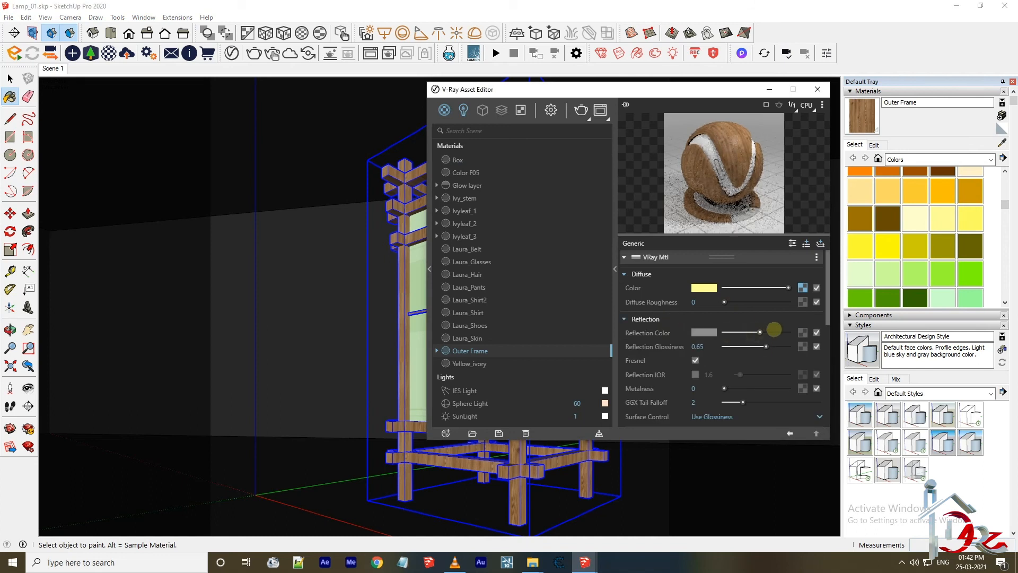
click(778, 347)
click(769, 332)
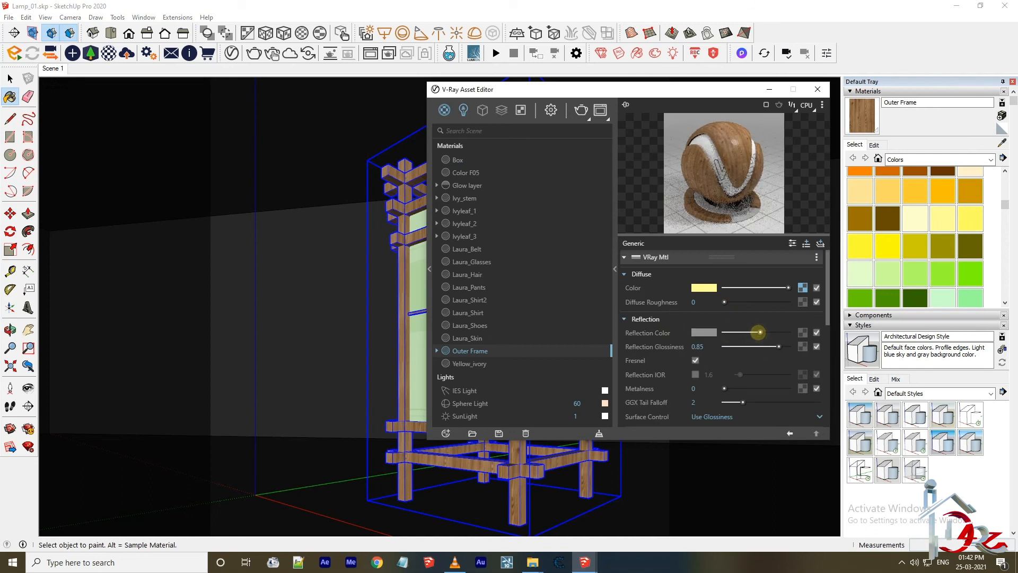
click(768, 347)
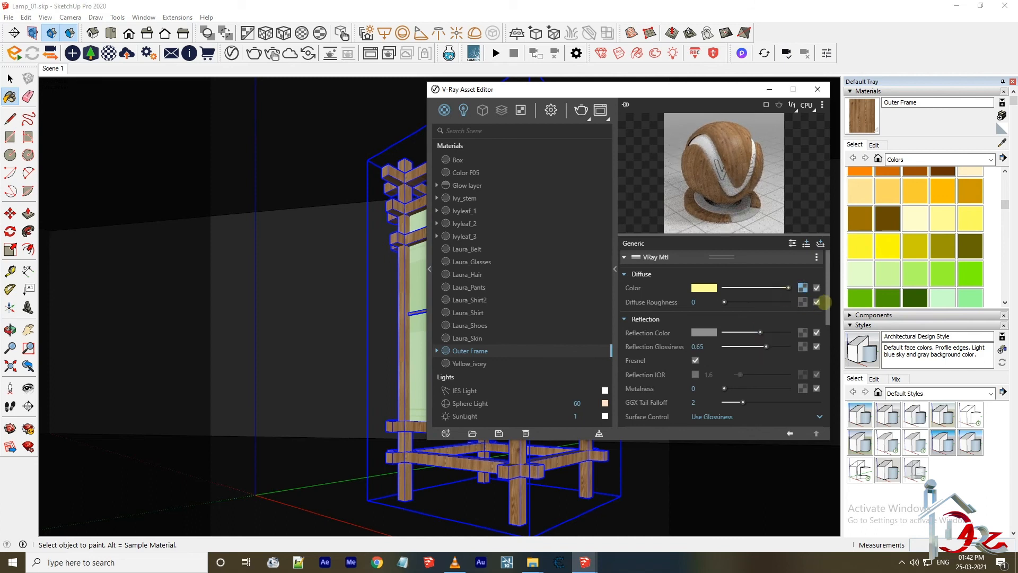
- Check the Outer Frame material's bump settings and test-render the lamp, inspecting the wood reflections on the top joint
scroll(789, 395, down, 5)
click(698, 374)
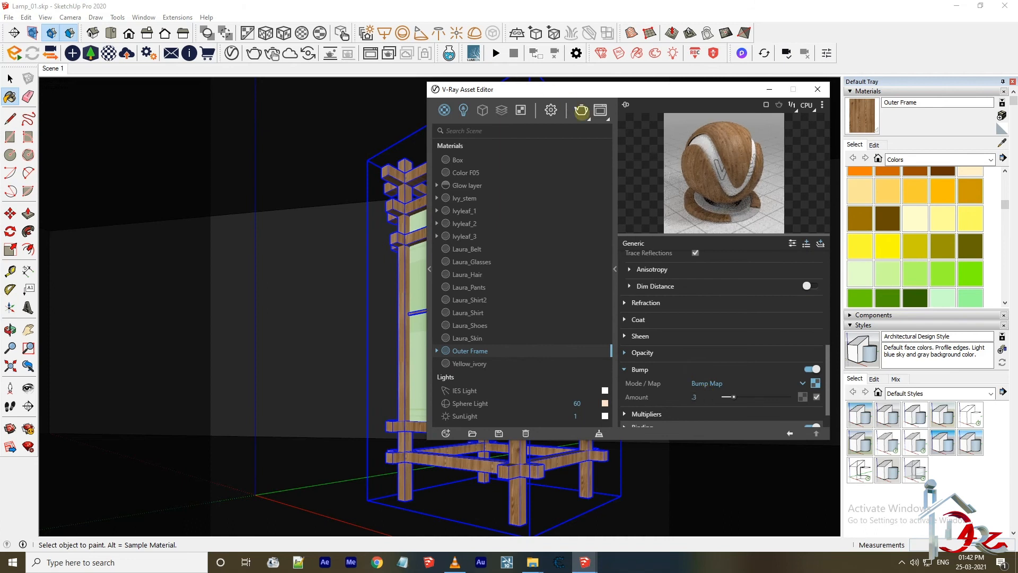
click(581, 110)
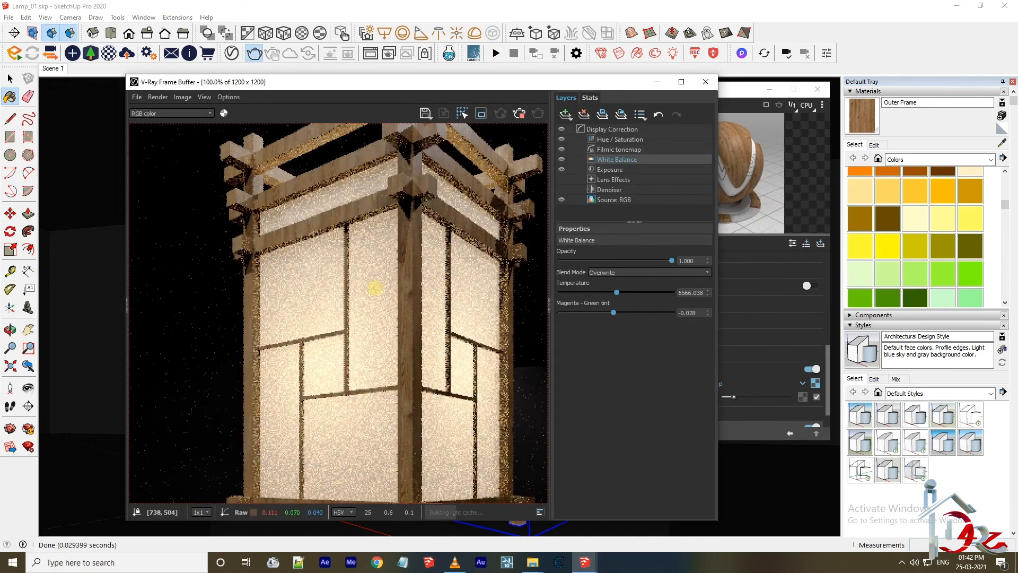
scroll(395, 170, up, 5)
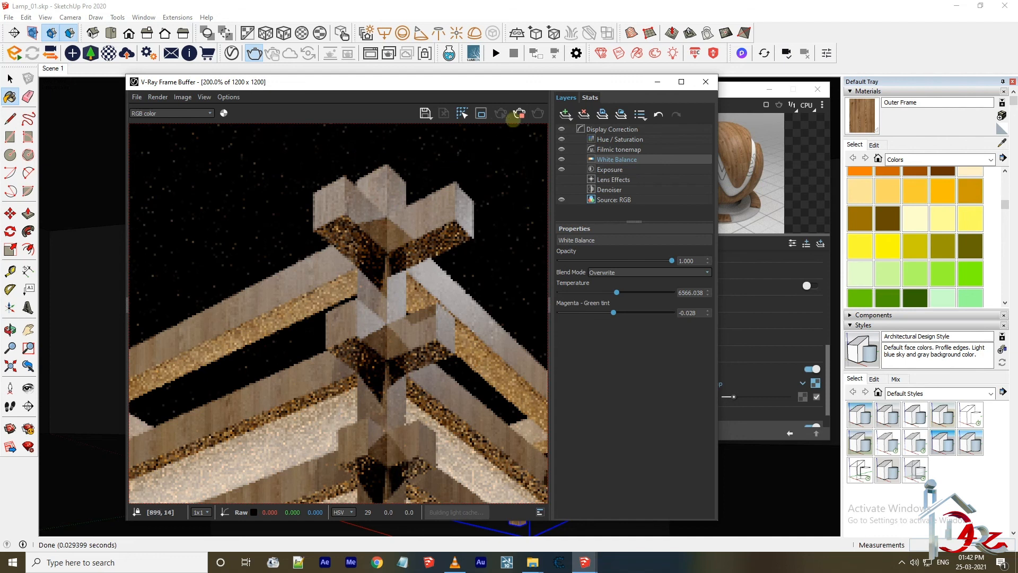
click(706, 82)
- Reduce the Outer Frame material's reflection colour to a darker grey and render the lamp again
scroll(715, 288, up, 5)
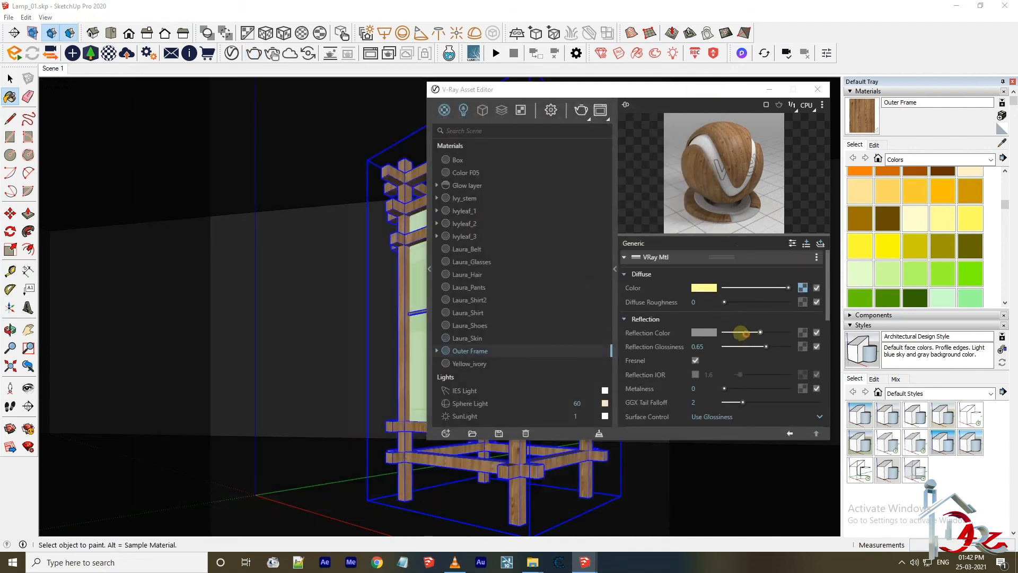
click(581, 112)
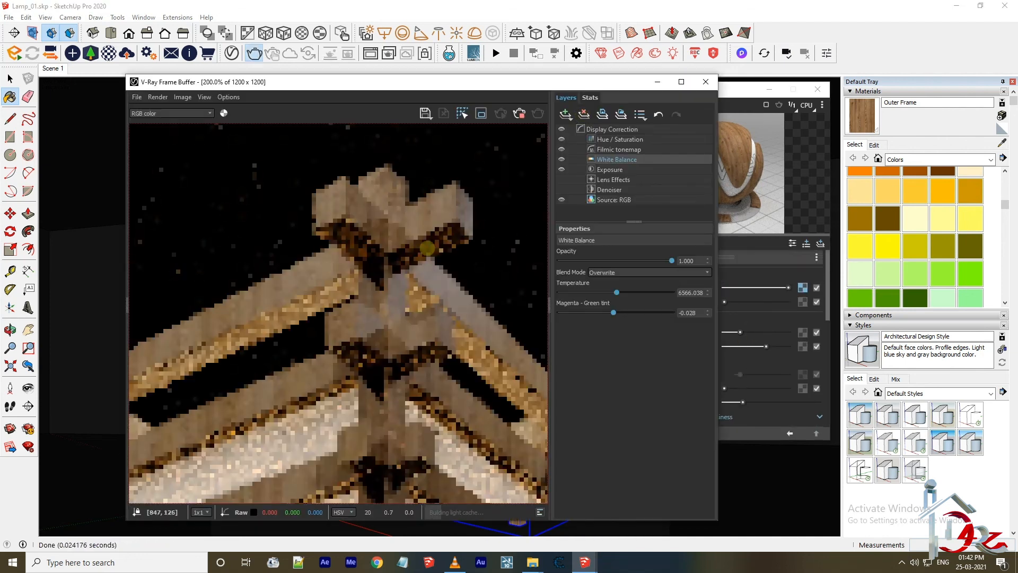
scroll(396, 315, down, 5)
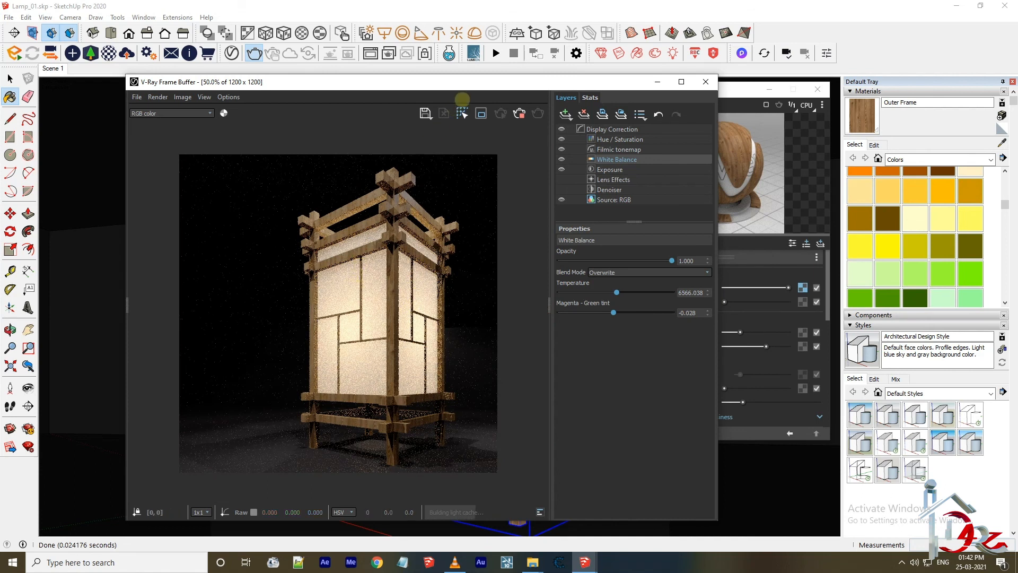
- Examine the lamp render in a maximized frame buffer, checking the top joints, shade lattice and legs up close
double_click(472, 81)
double_click(332, 243)
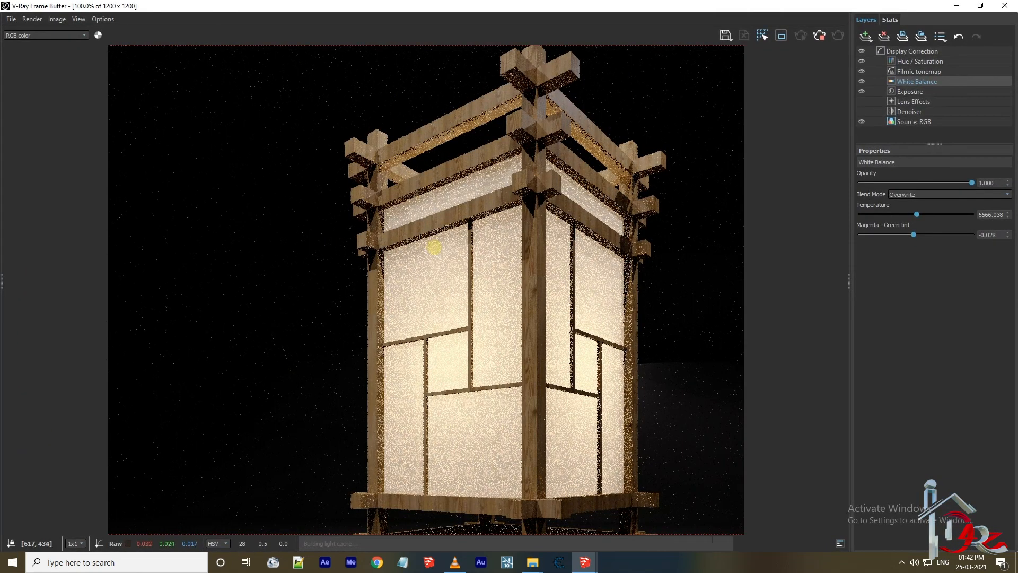
scroll(434, 247, down, 2)
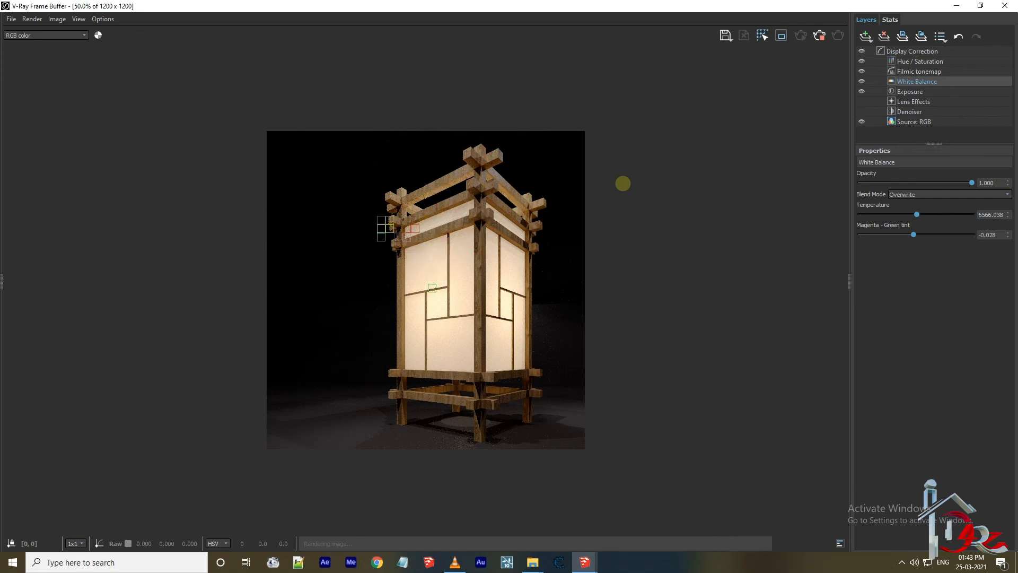
scroll(618, 185, up, 2)
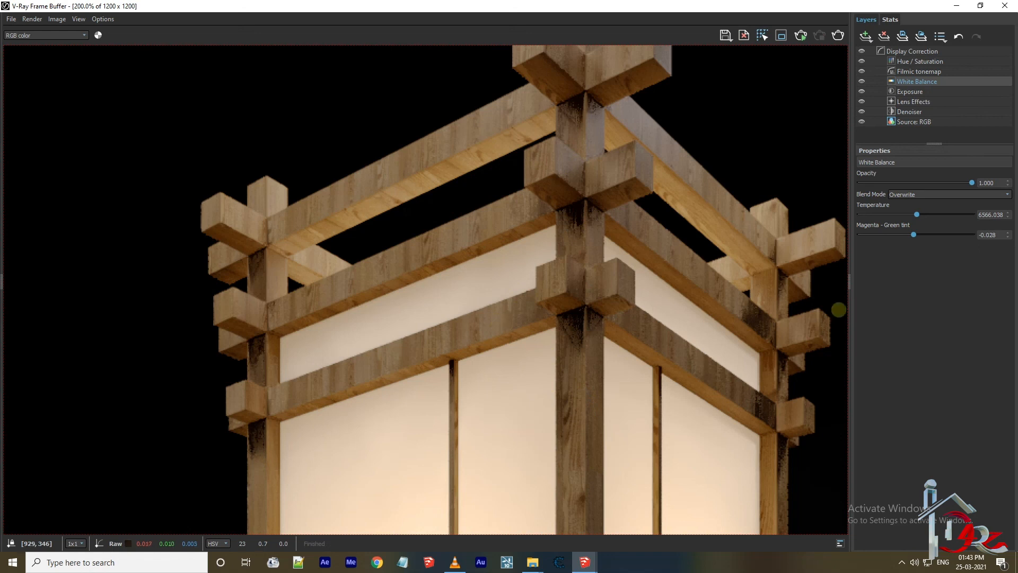
scroll(589, 337, down, 1)
scroll(587, 467, up, 2)
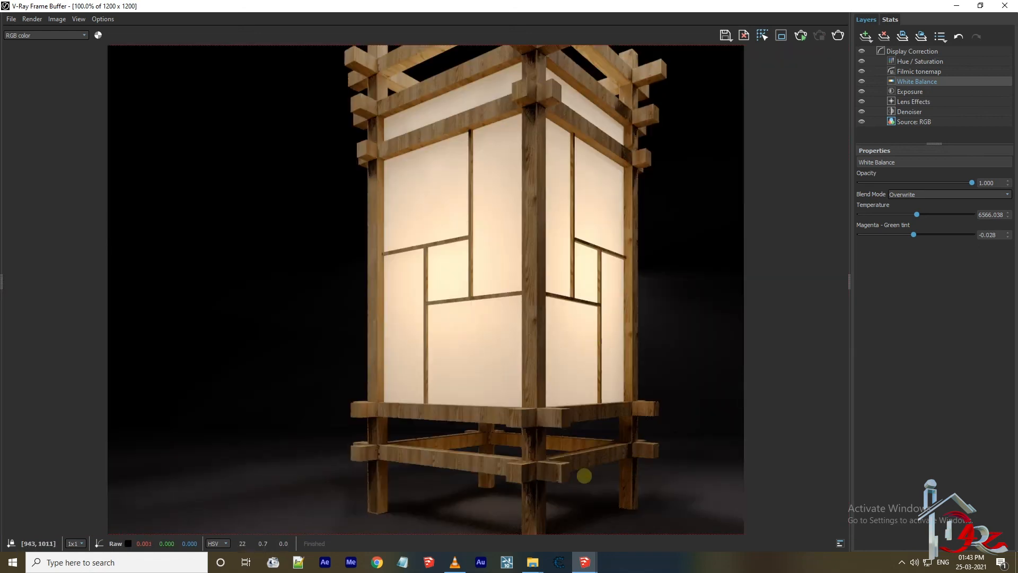
scroll(543, 381, down, 1)
scroll(552, 212, up, 1)
scroll(552, 212, down, 1)
scroll(556, 139, up, 1)
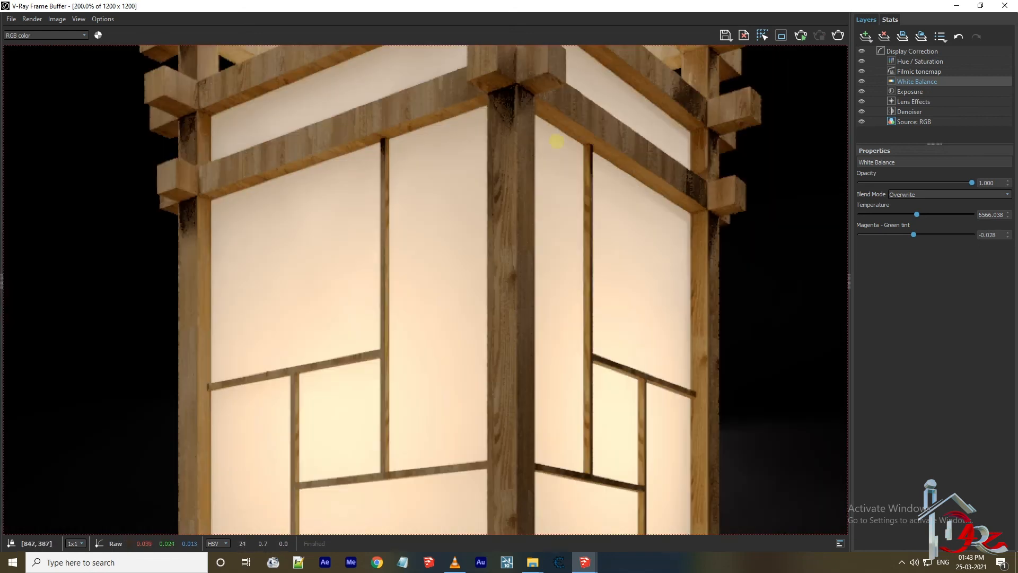
scroll(559, 146, down, 2)
scroll(487, 154, up, 1)
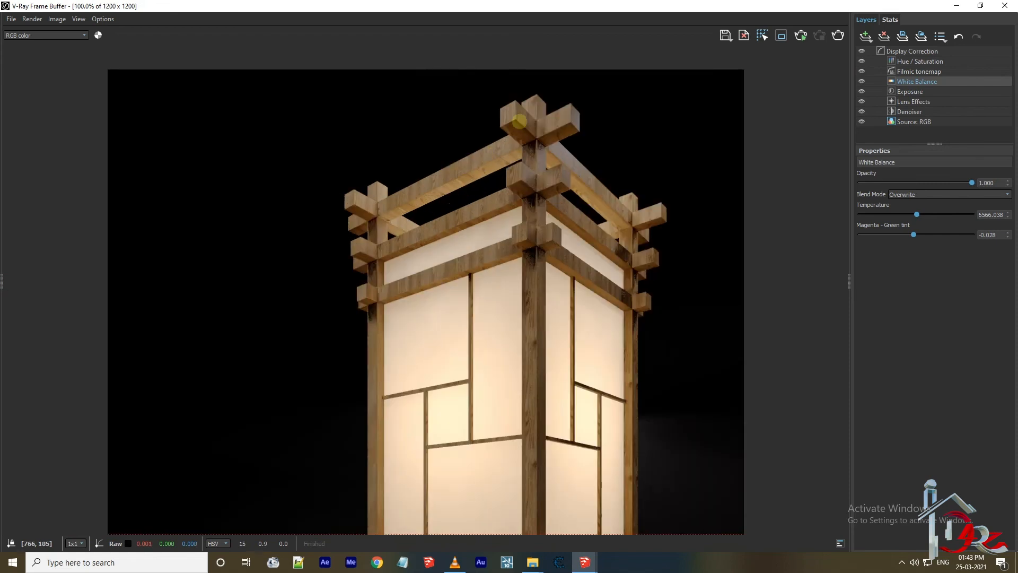
scroll(520, 121, up, 1)
scroll(551, 179, down, 1)
scroll(538, 259, up, 1)
scroll(551, 198, down, 1)
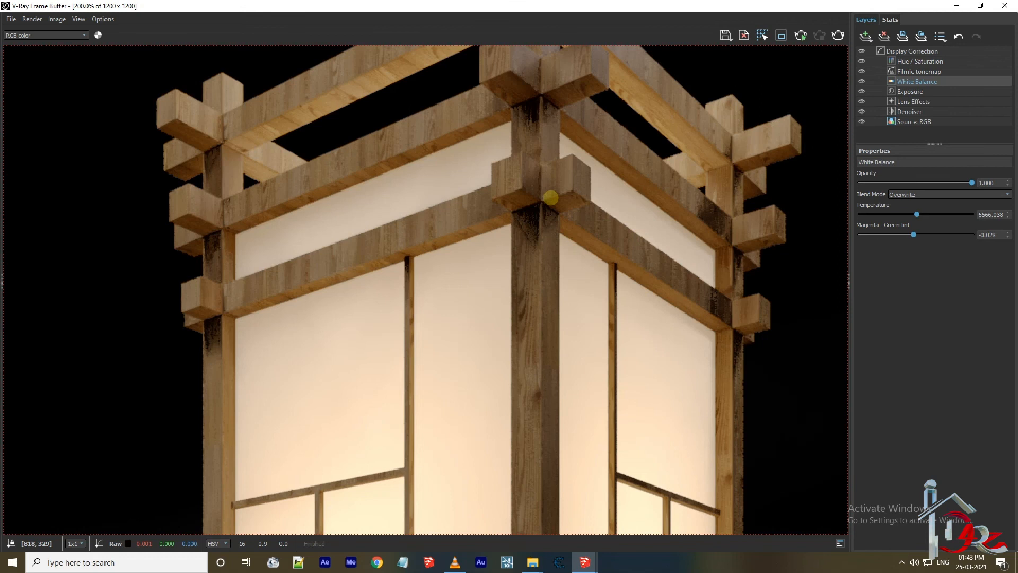
scroll(194, 87, up, 2)
scroll(395, 185, down, 3)
scroll(395, 185, down, 1)
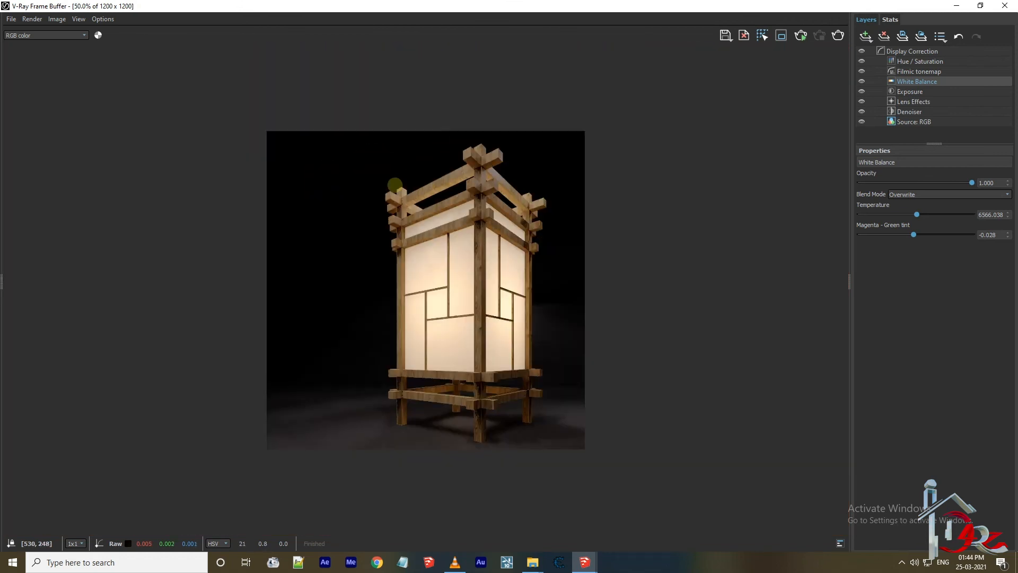